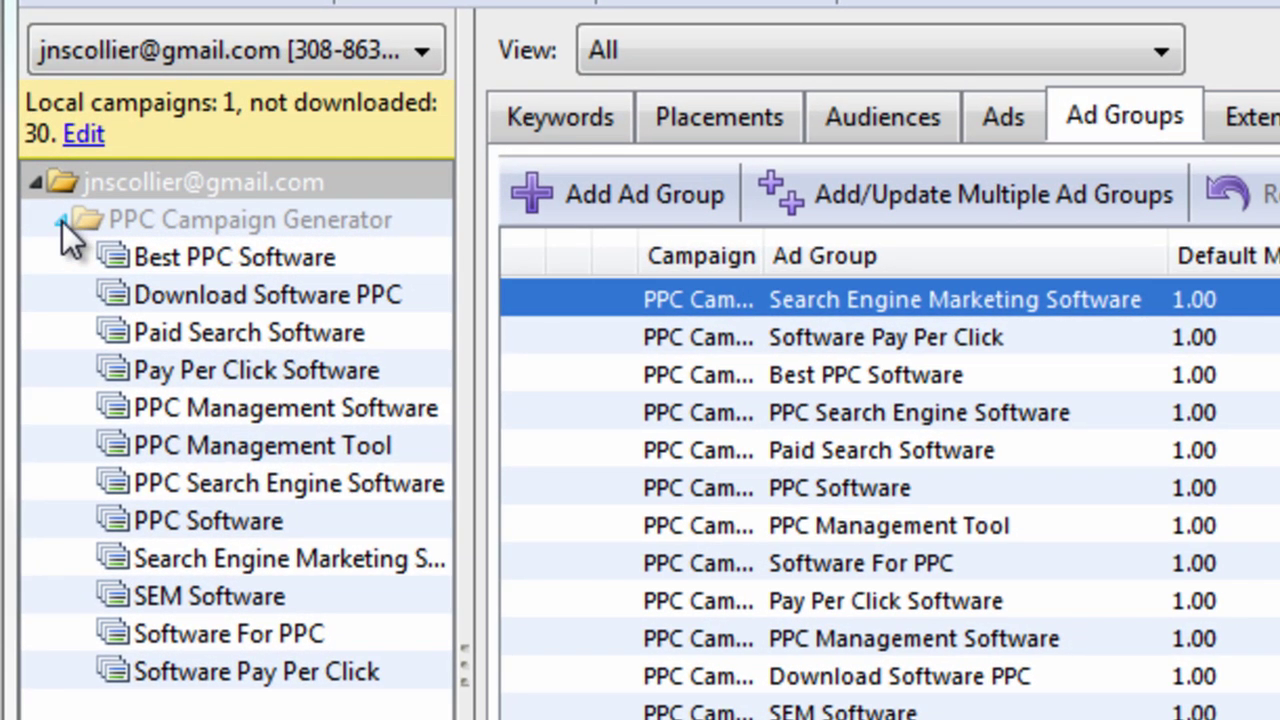
# - Collapse the account's campaign tree and display the list of campaigns in the account
pyautogui.click(62, 221)
pyautogui.click(43, 194)
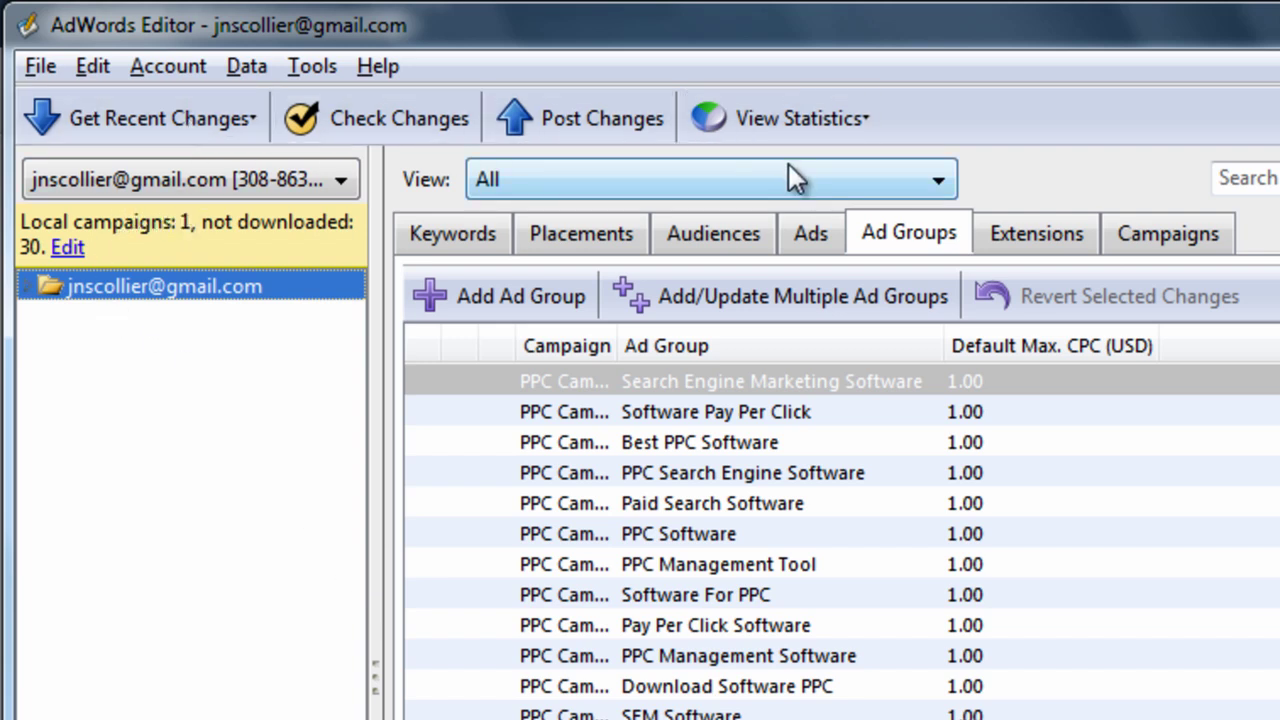
pyautogui.click(1149, 245)
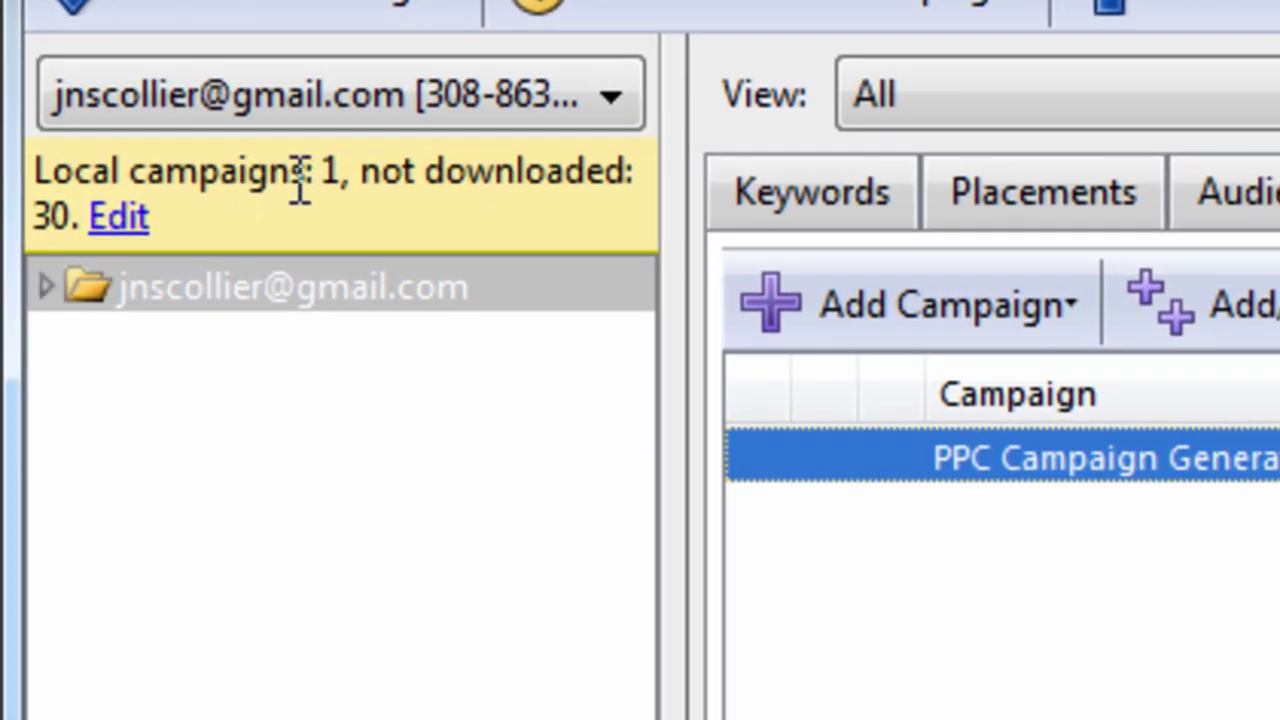
# - Examine the account update options, including the campaign list under Campaigns I select, and leave without updating
pyautogui.moveTo(116, 228)
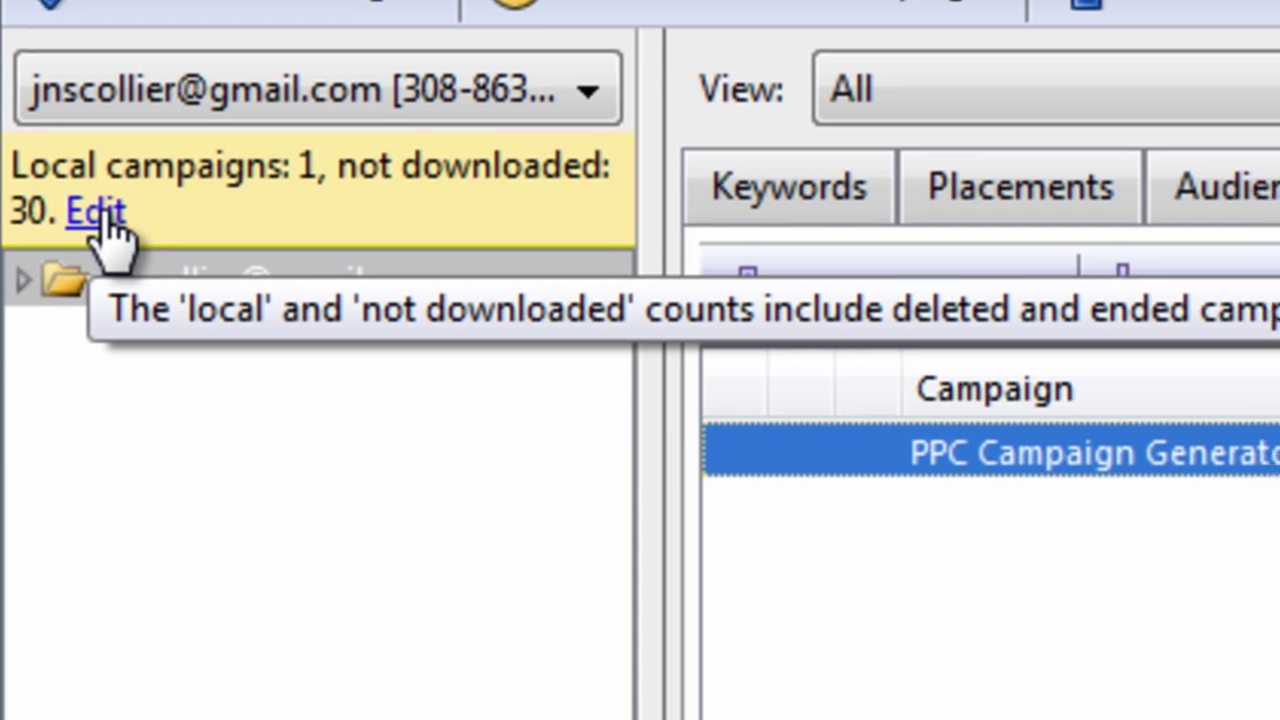
pyautogui.click(120, 218)
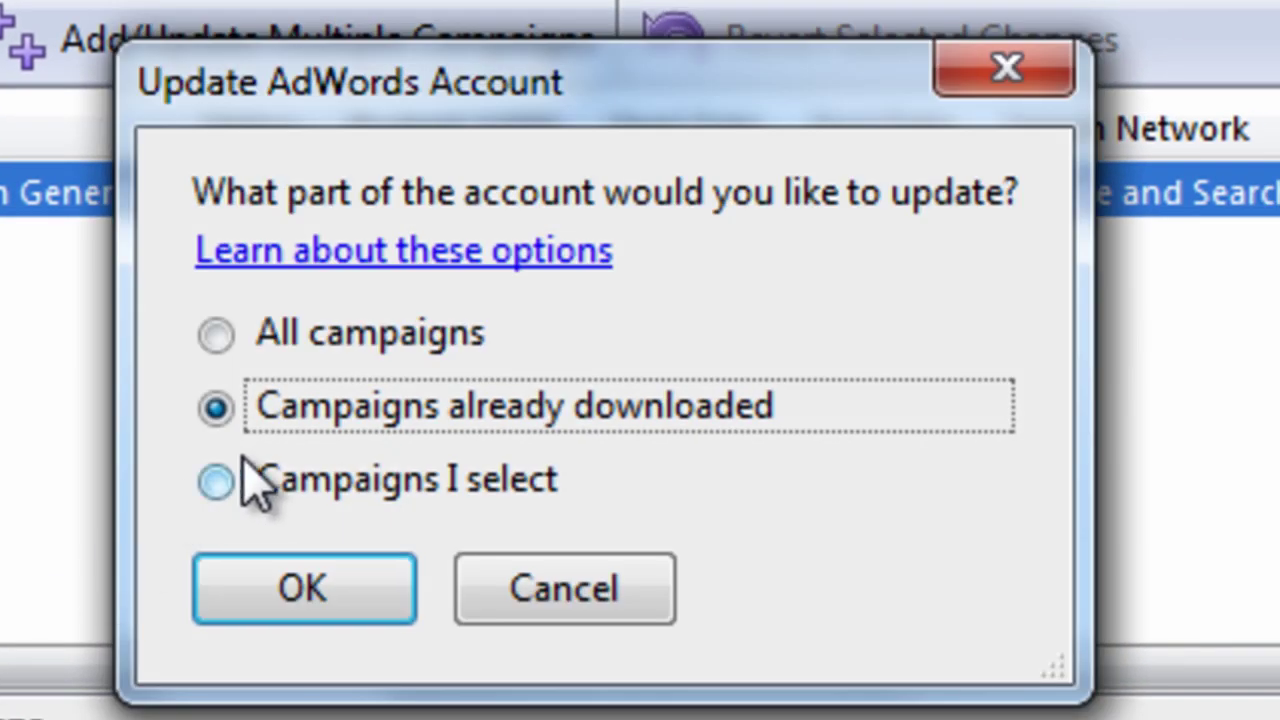
pyautogui.click(330, 345)
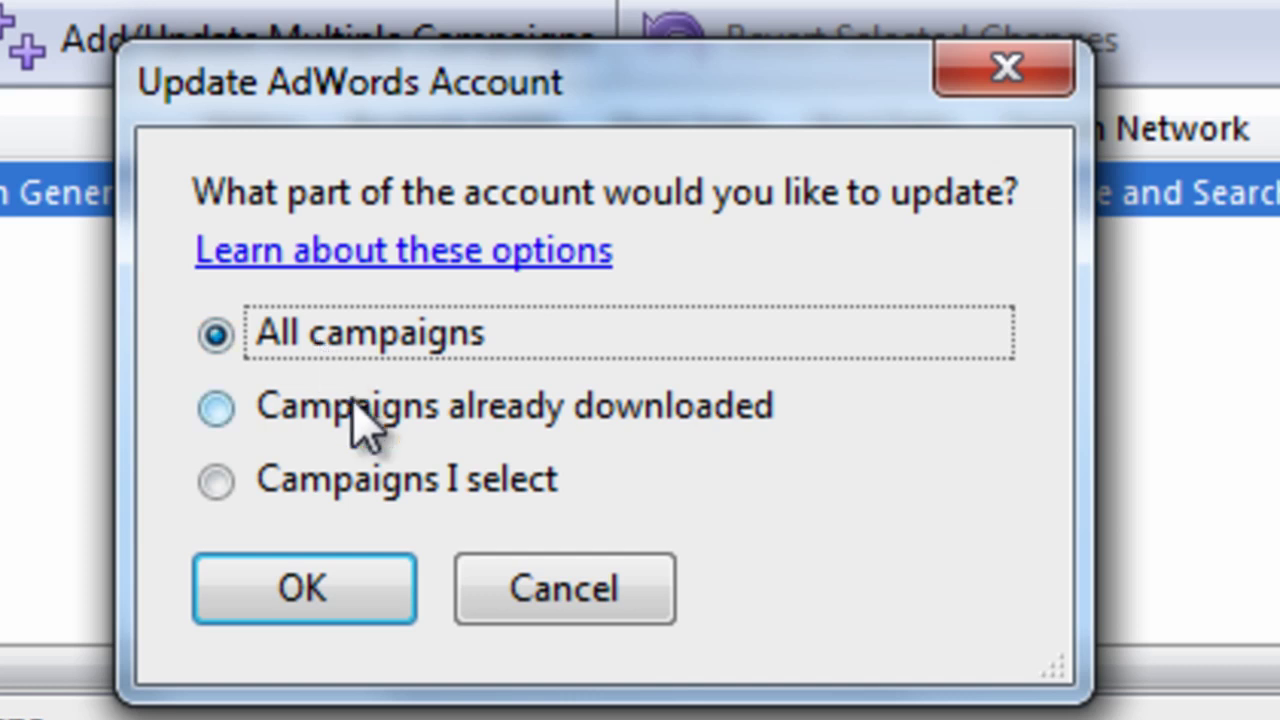
pyautogui.click(355, 408)
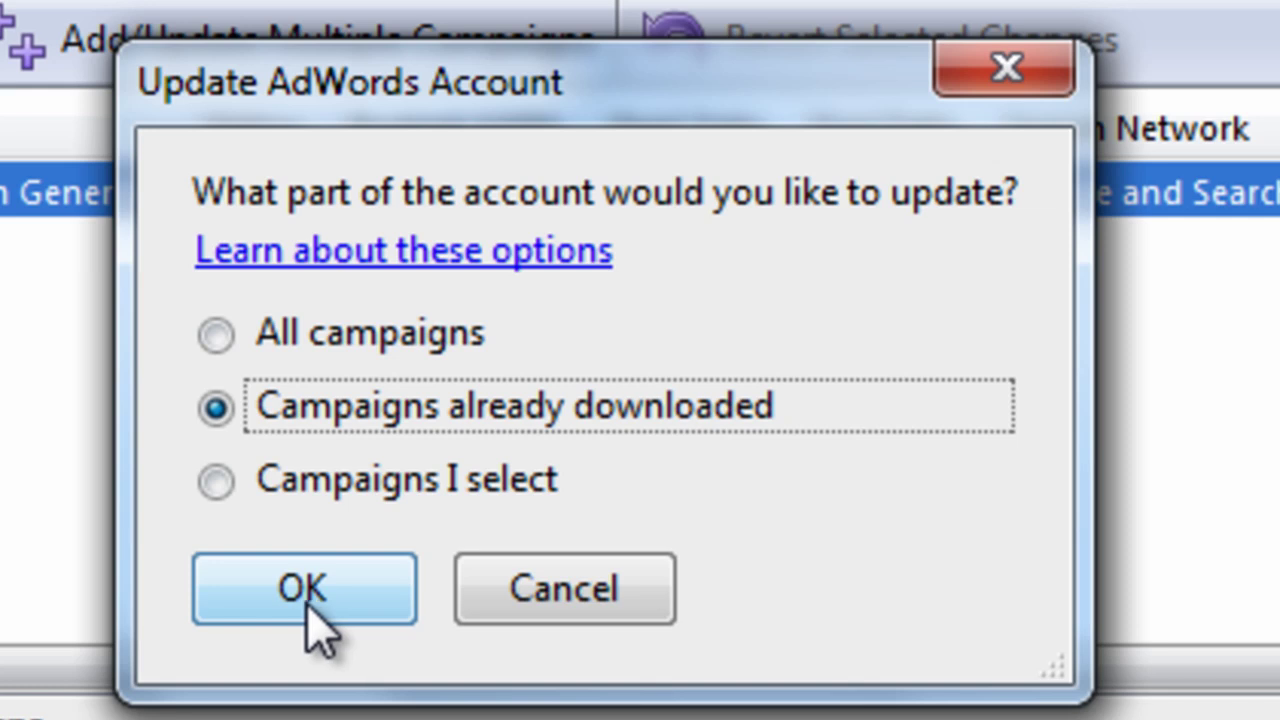
pyautogui.click(325, 485)
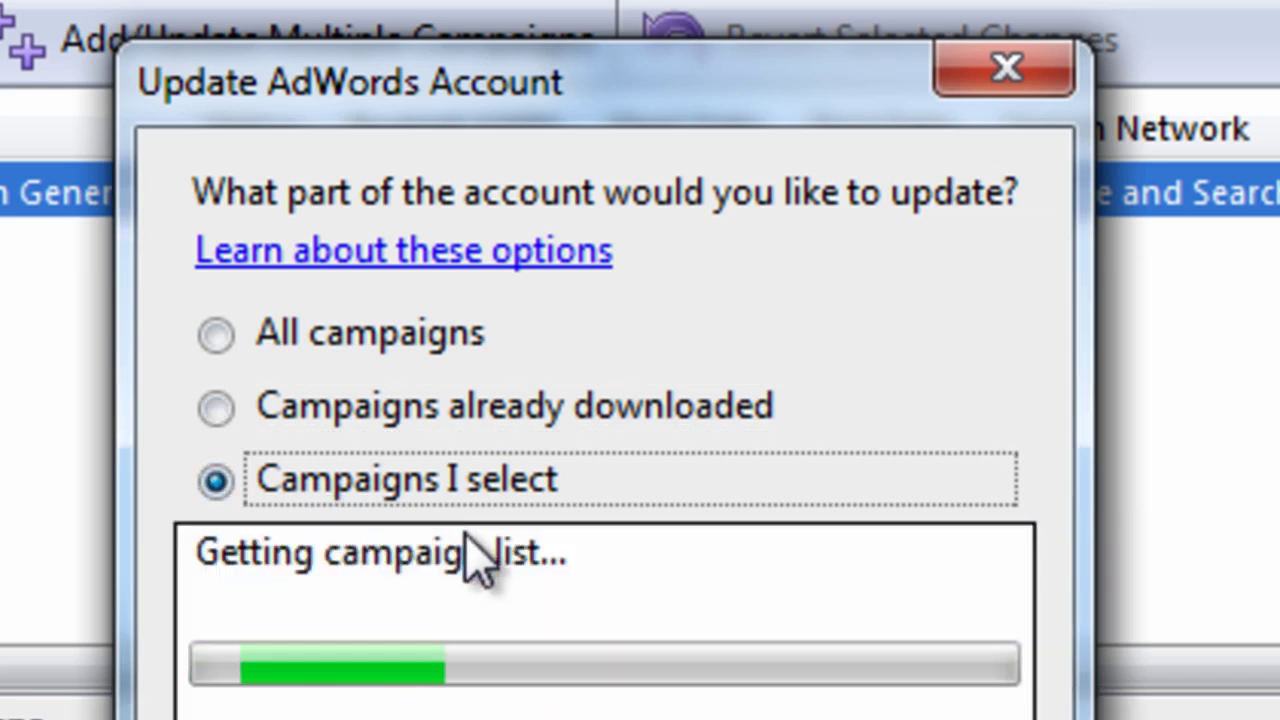
pyautogui.scroll(-1, 1017, 663)
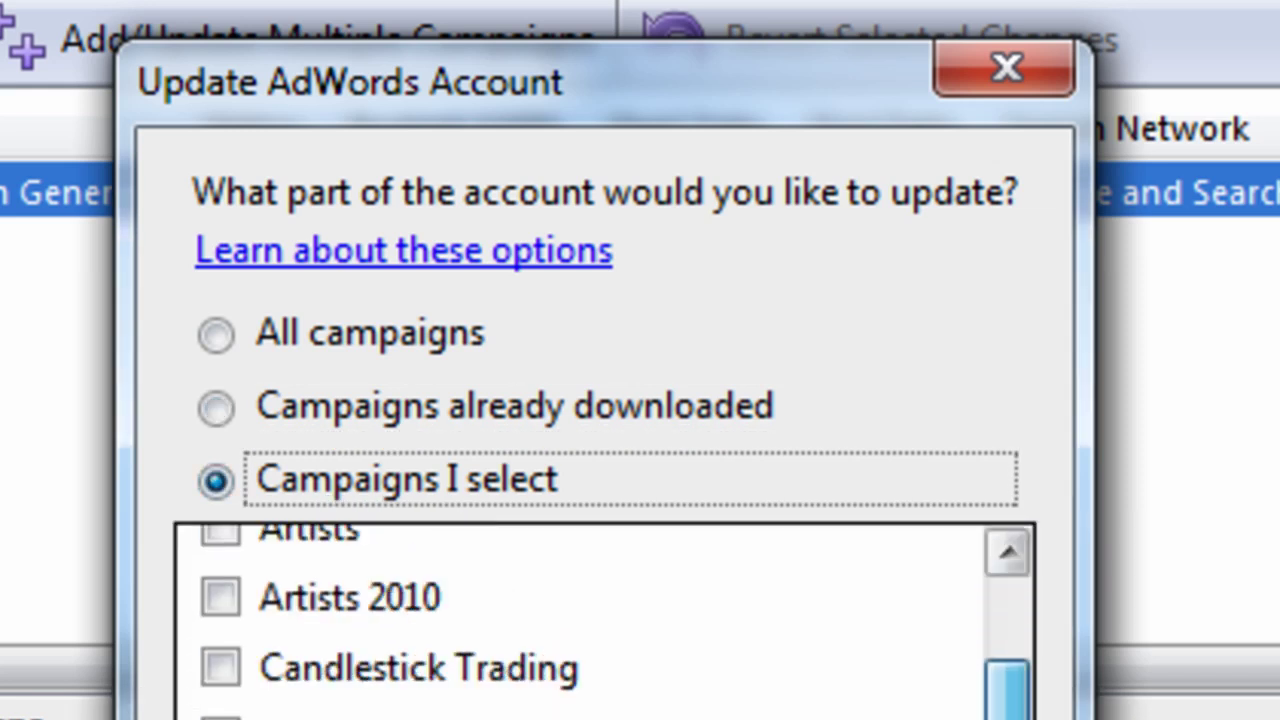
pyautogui.scroll(1, 1037, 629)
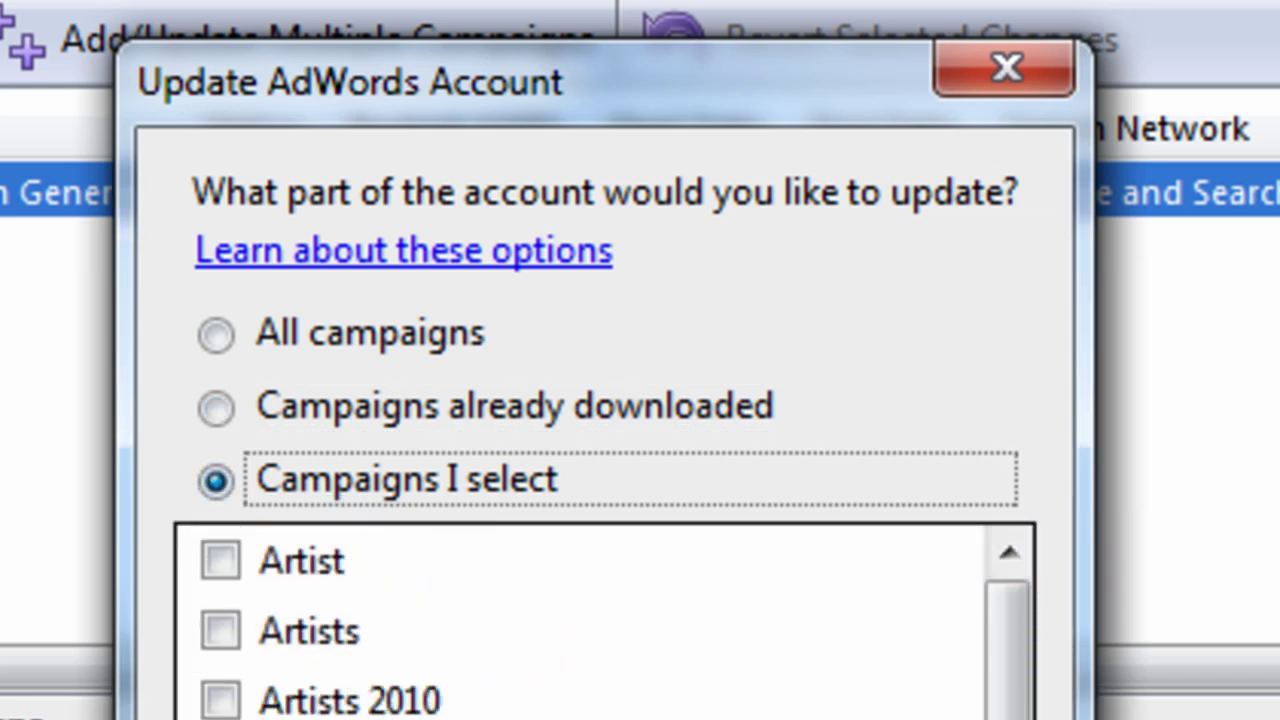
pyautogui.press('Escape')
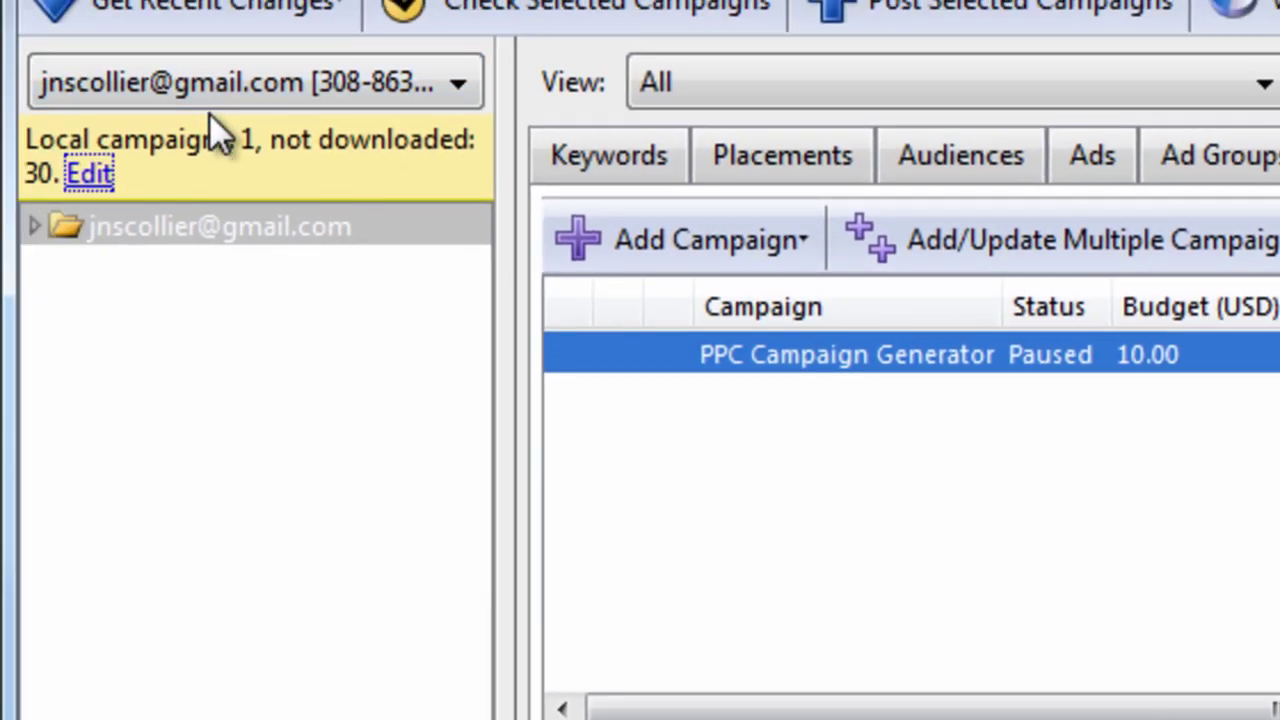
# - Examine the recently viewed accounts and the Add/Manage Accounts dialog, keeping the current account open
pyautogui.click(250, 97)
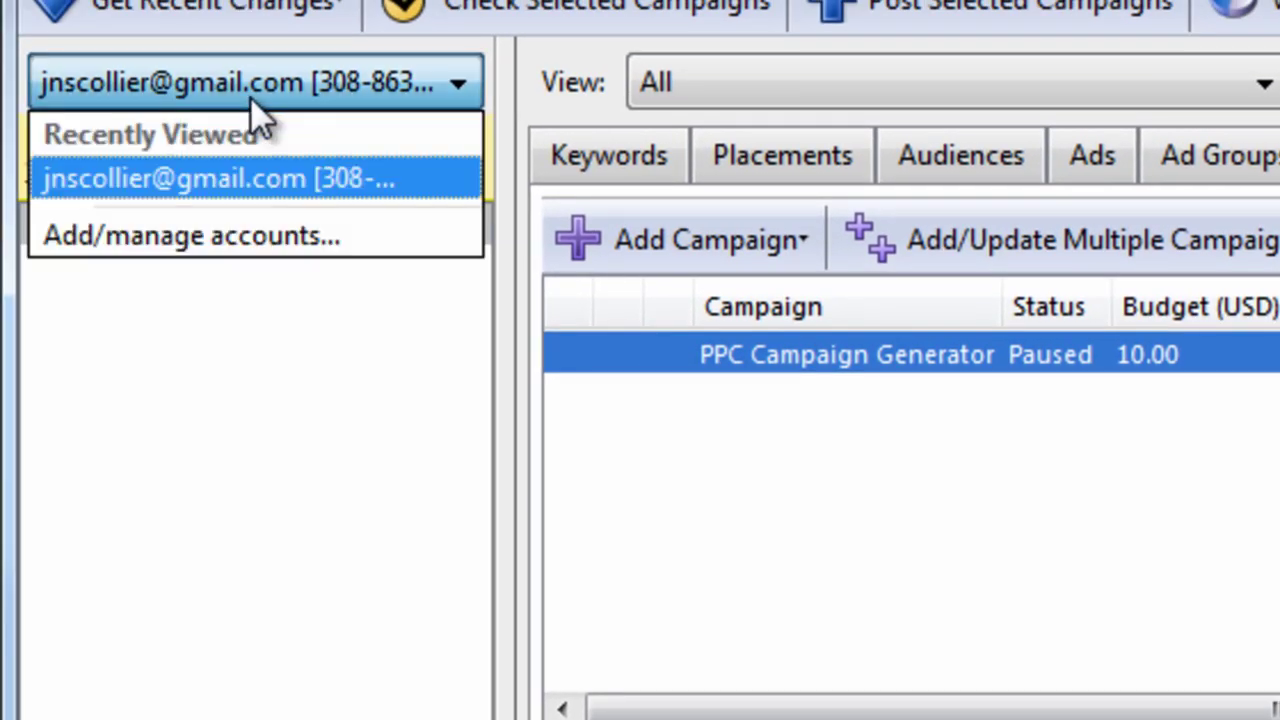
pyautogui.click(268, 180)
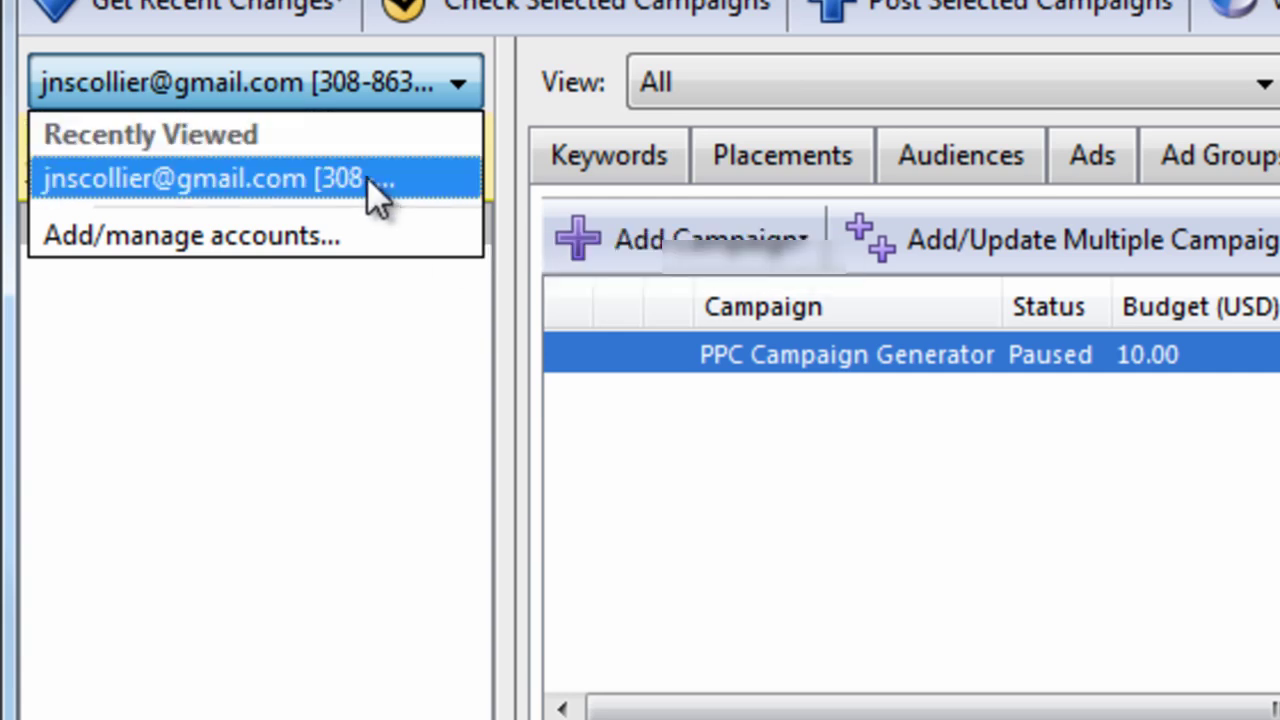
pyautogui.click(452, 88)
pyautogui.click(460, 96)
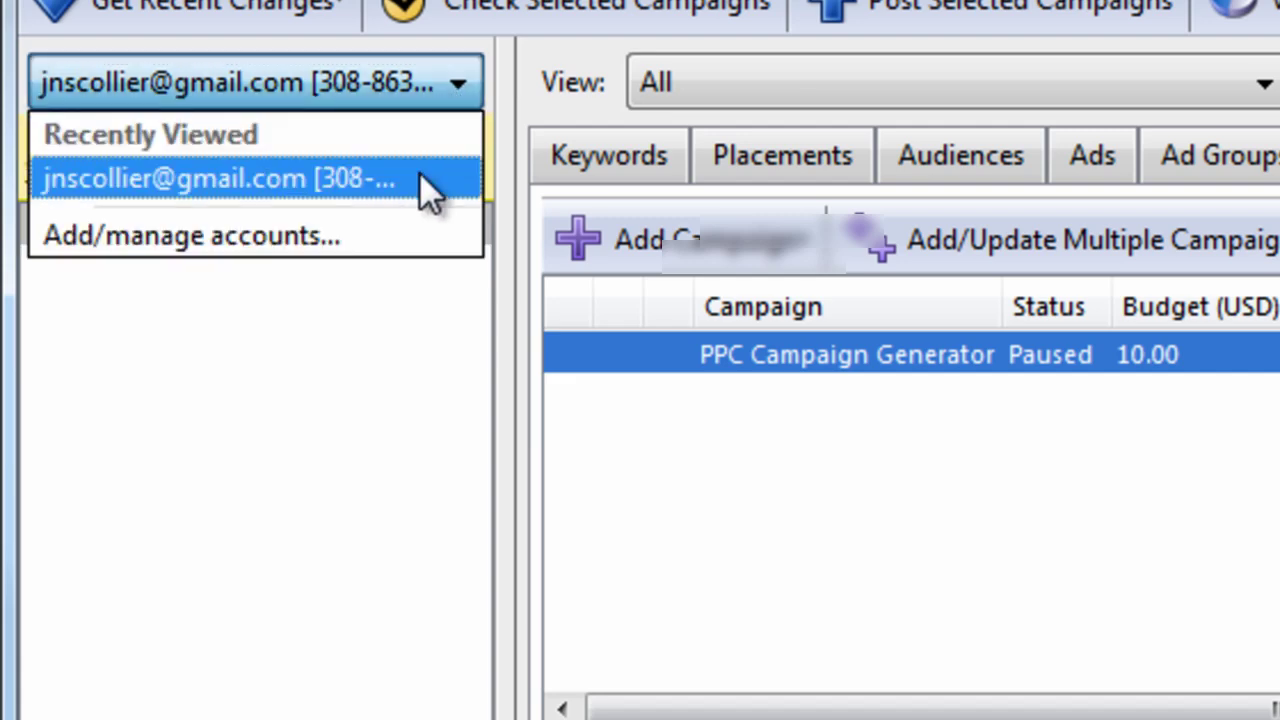
pyautogui.click(418, 238)
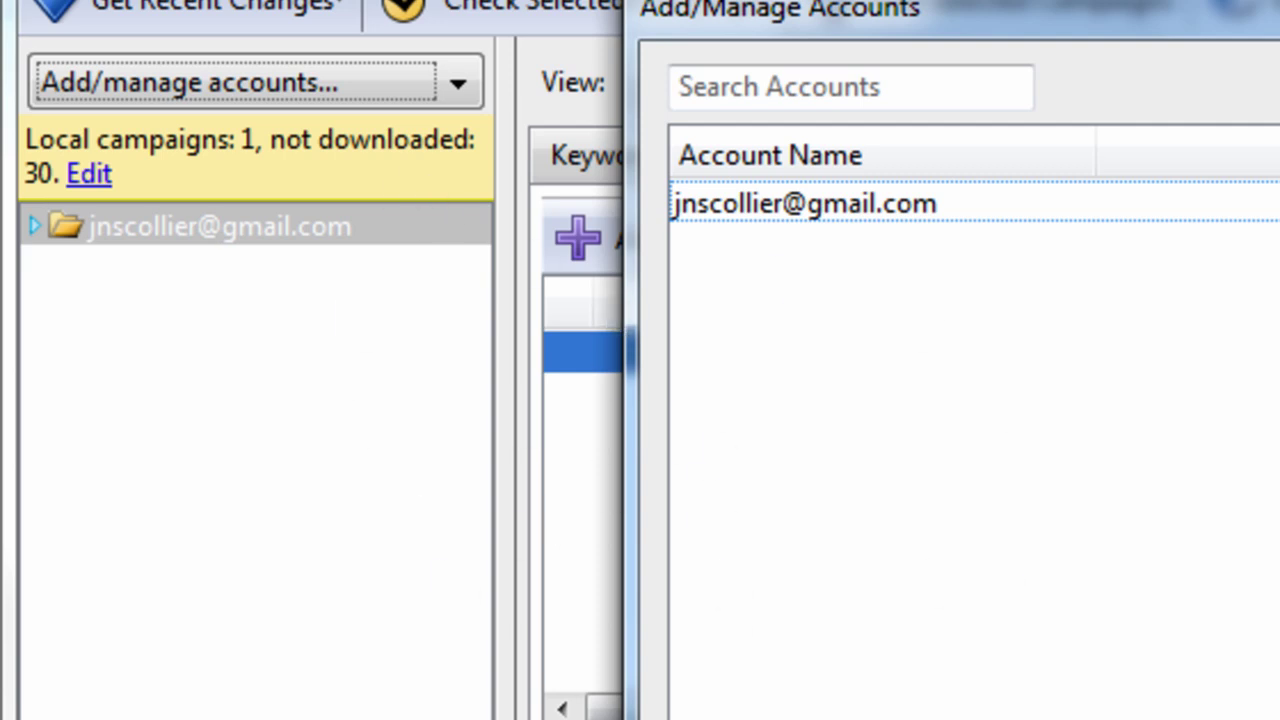
pyautogui.press('Return')
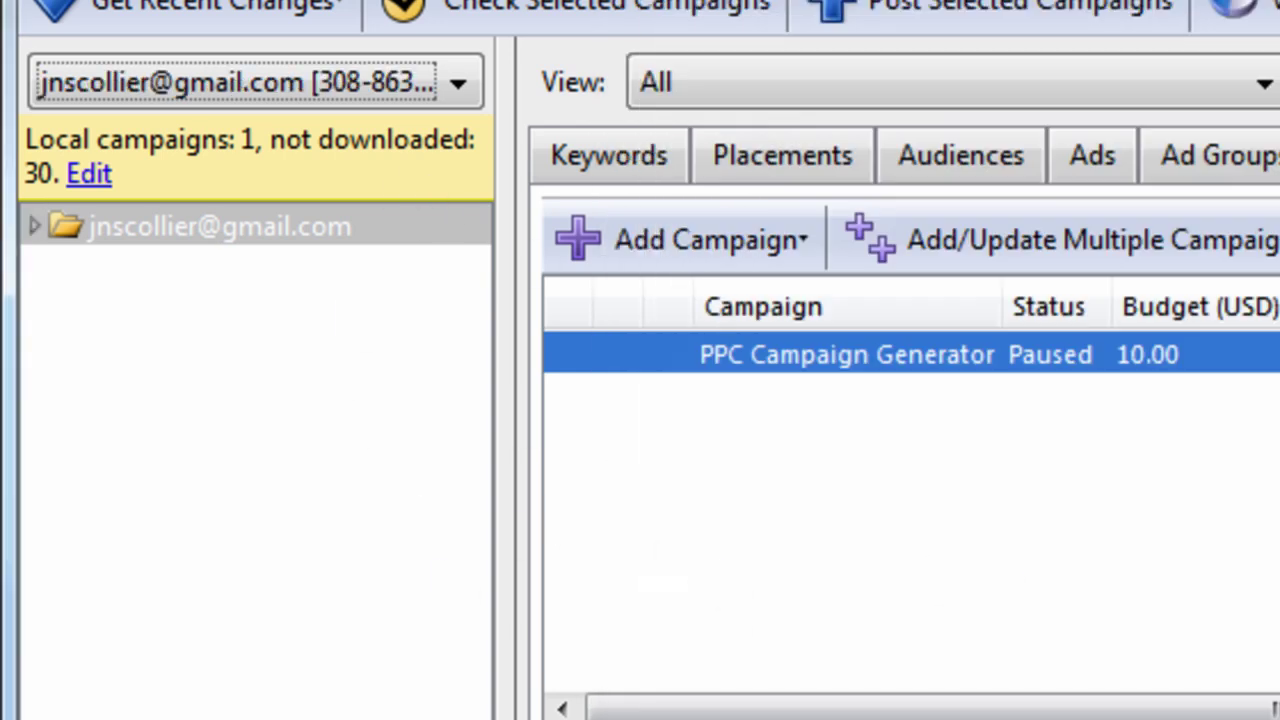
# - Expand the account and the PPC Campaign Generator campaign, and display that campaign's ad groups
pyautogui.click(26, 225)
pyautogui.click(32, 228)
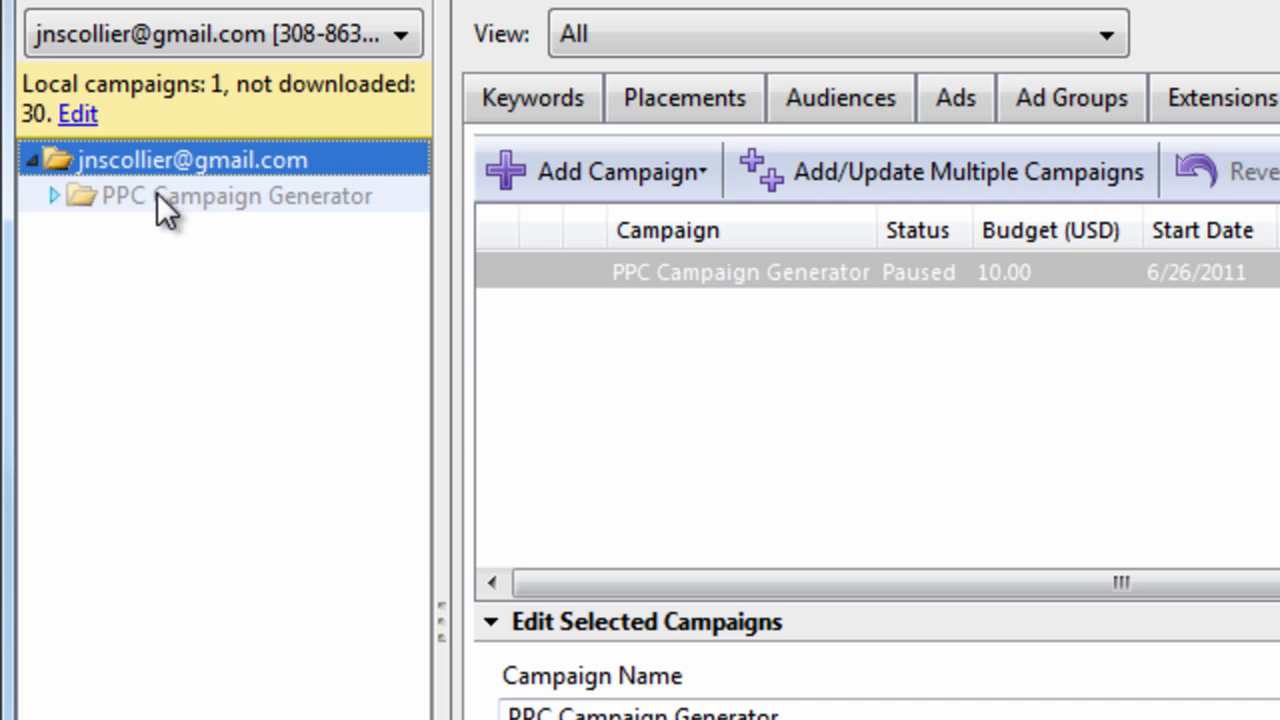
pyautogui.click(59, 190)
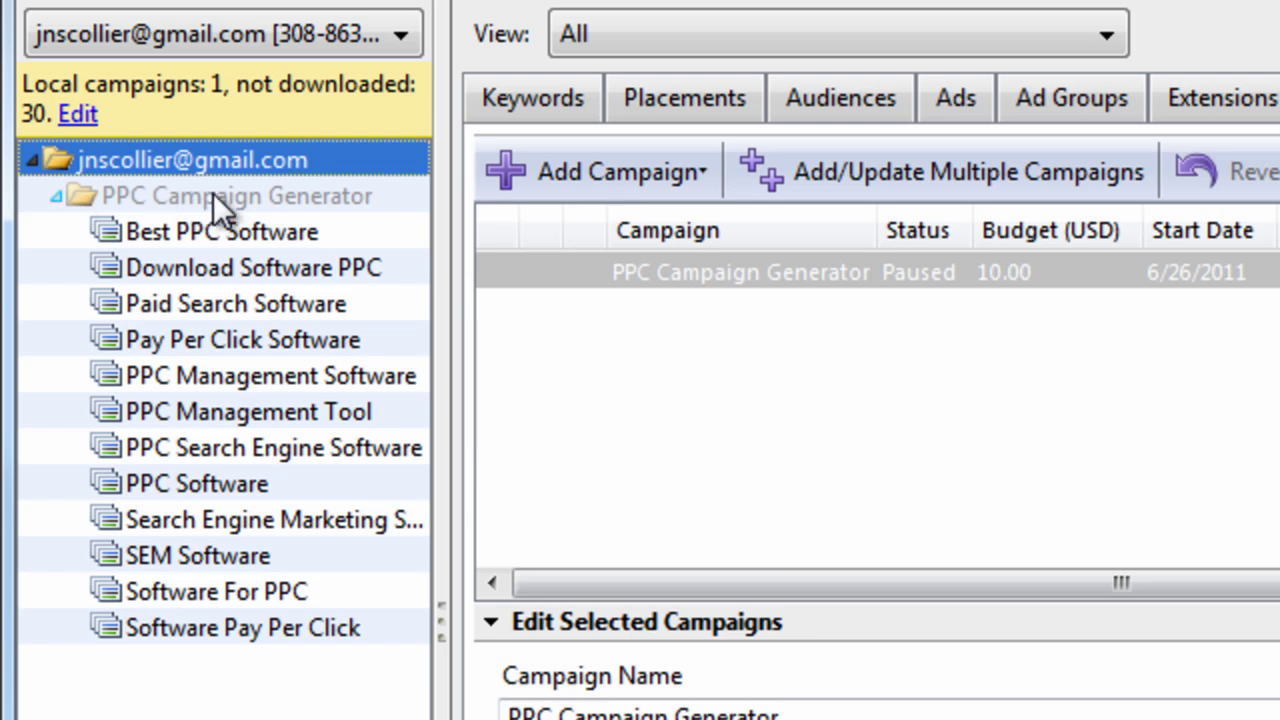
pyautogui.click(220, 268)
pyautogui.click(236, 292)
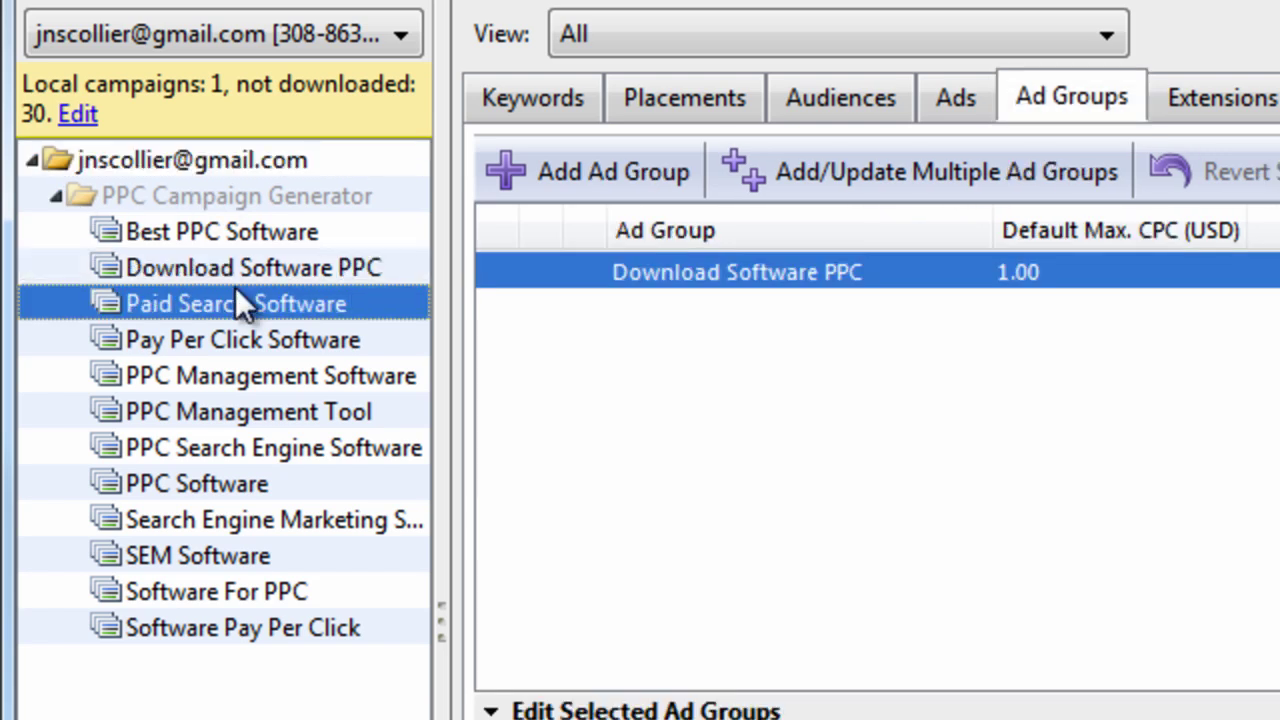
pyautogui.click(263, 199)
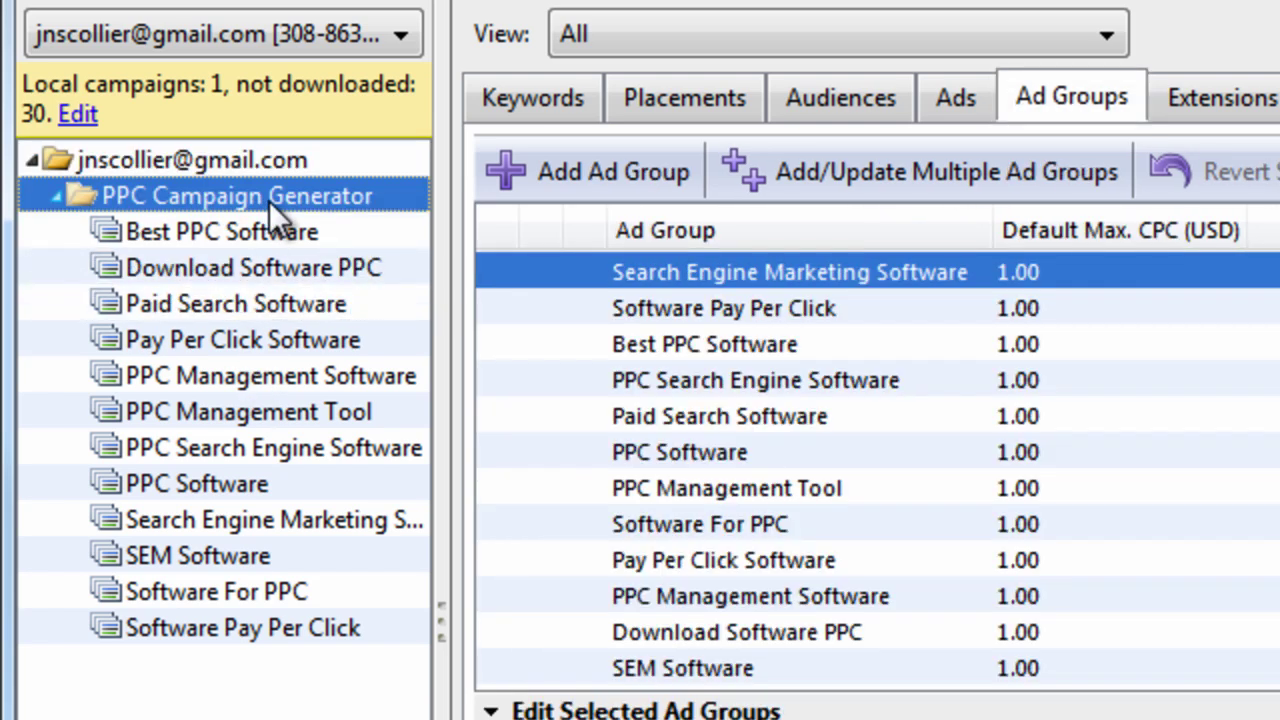
# - Collapse the campaign tree, display the ad groups at account level, and expand PPC Campaign Generator again
pyautogui.click(57, 196)
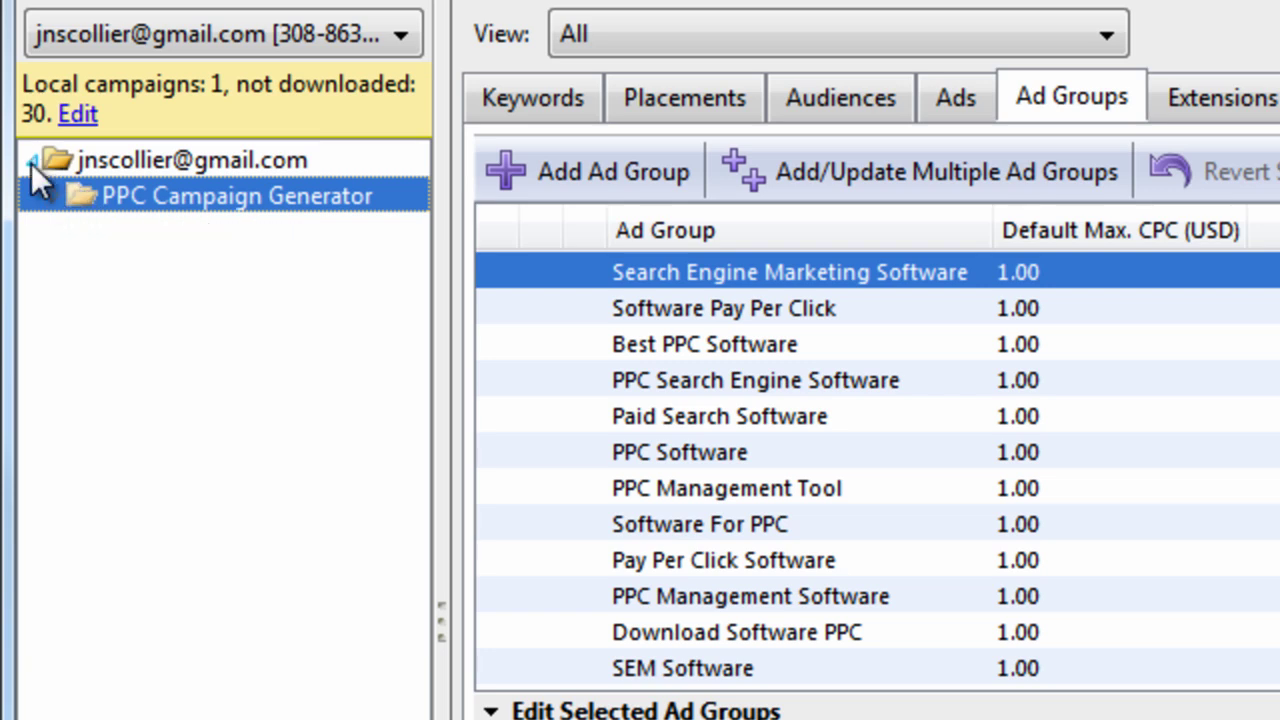
pyautogui.click(31, 161)
pyautogui.click(31, 163)
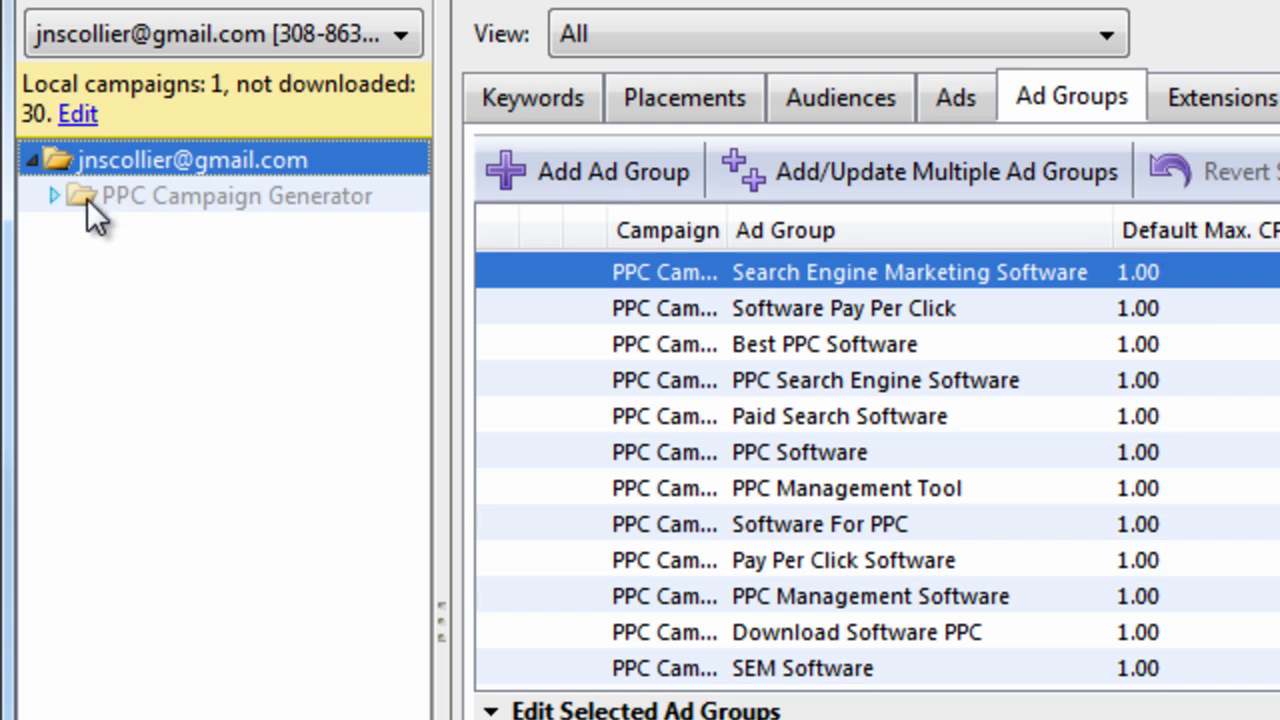
pyautogui.click(55, 197)
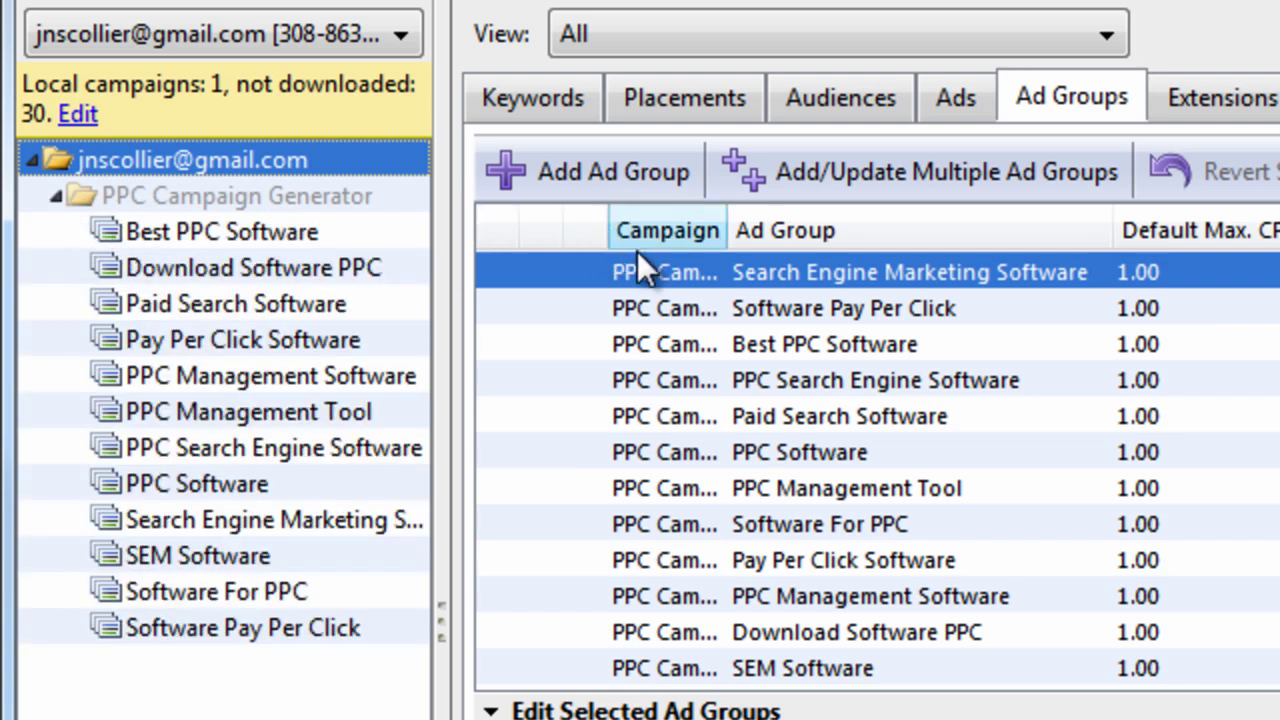
# - Collapse PPC Campaign Generator and add a new campaign to the account
pyautogui.click(55, 197)
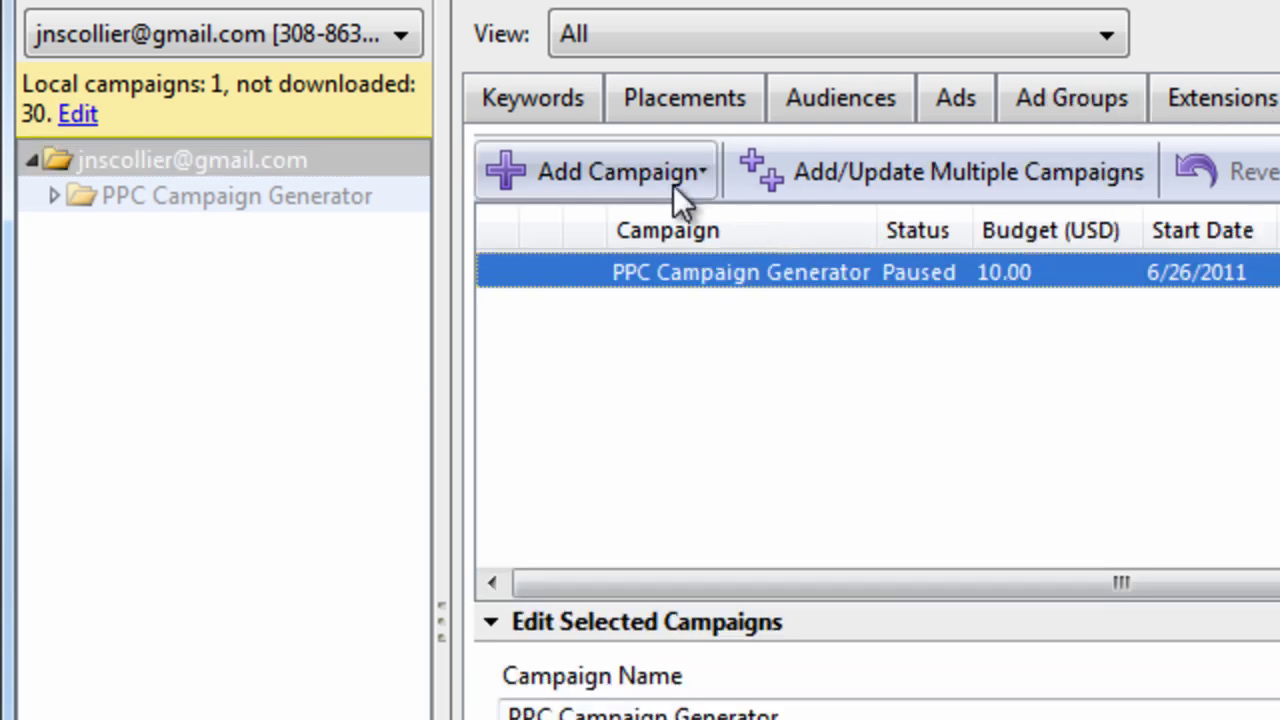
pyautogui.click(673, 185)
pyautogui.click(673, 229)
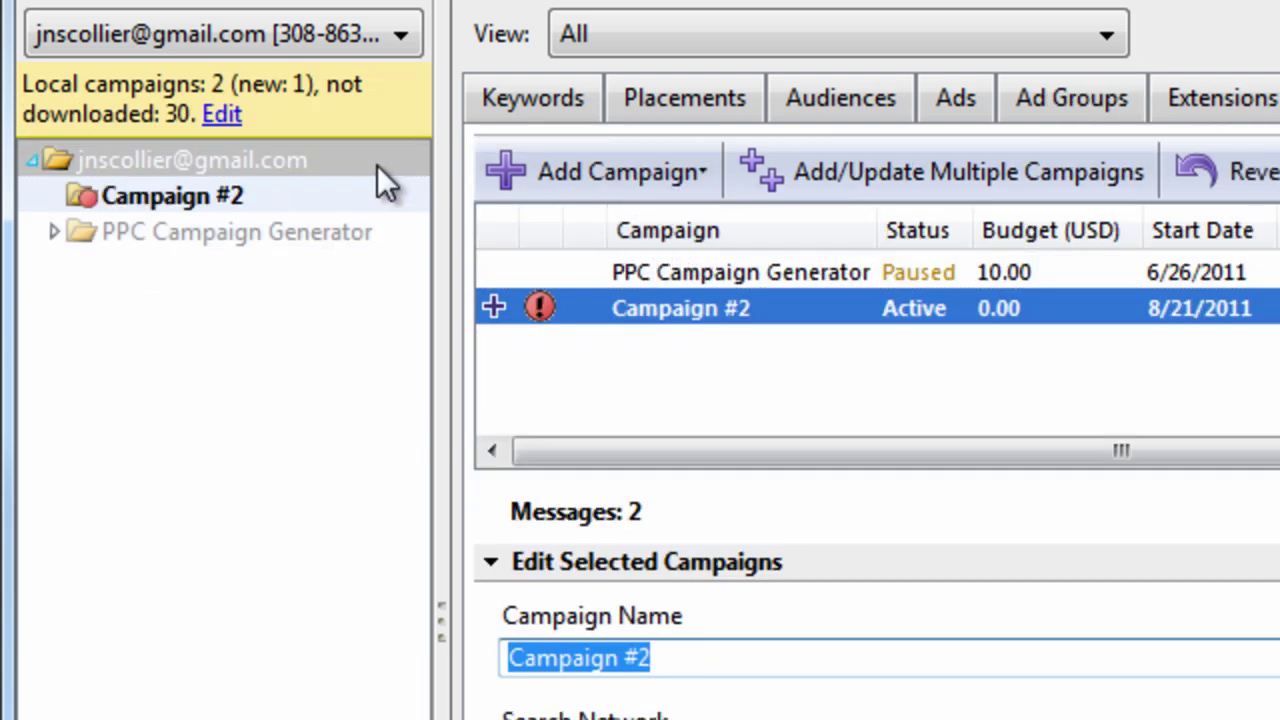
# - Copy the Best PPC Software ad group from PPC Campaign Generator and paste it into Campaign #2
pyautogui.click(295, 197)
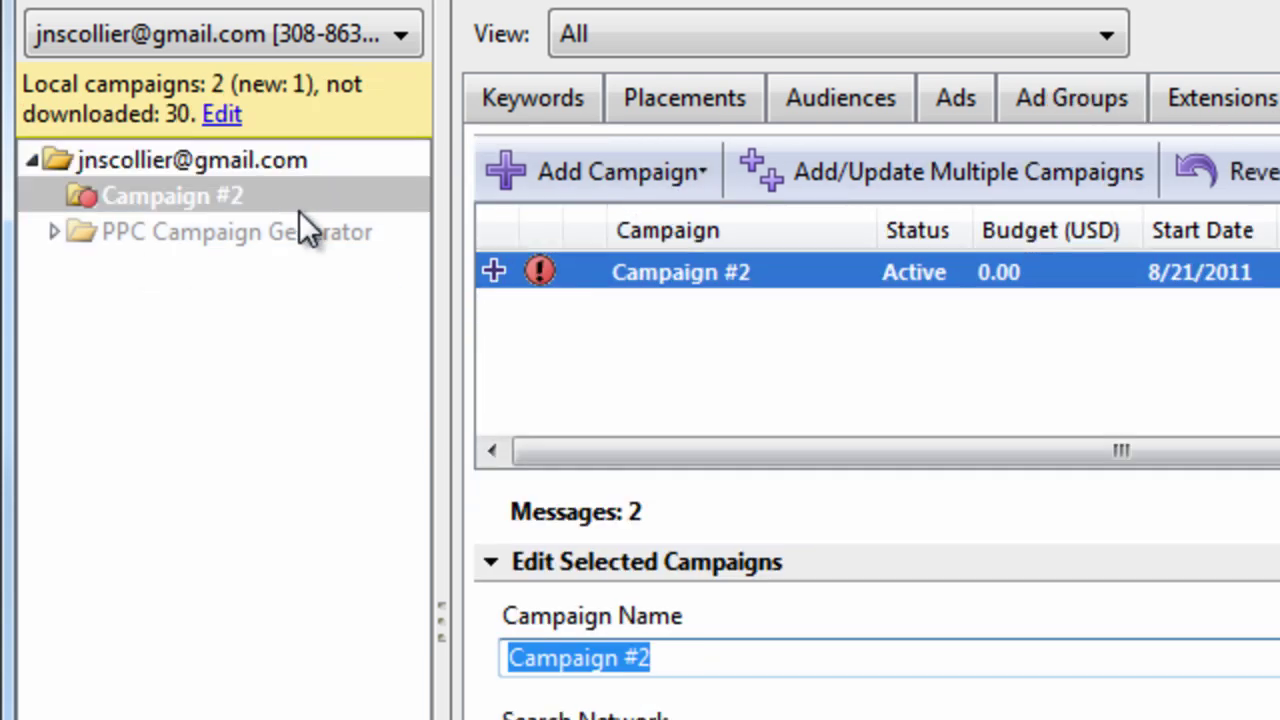
pyautogui.click(52, 232)
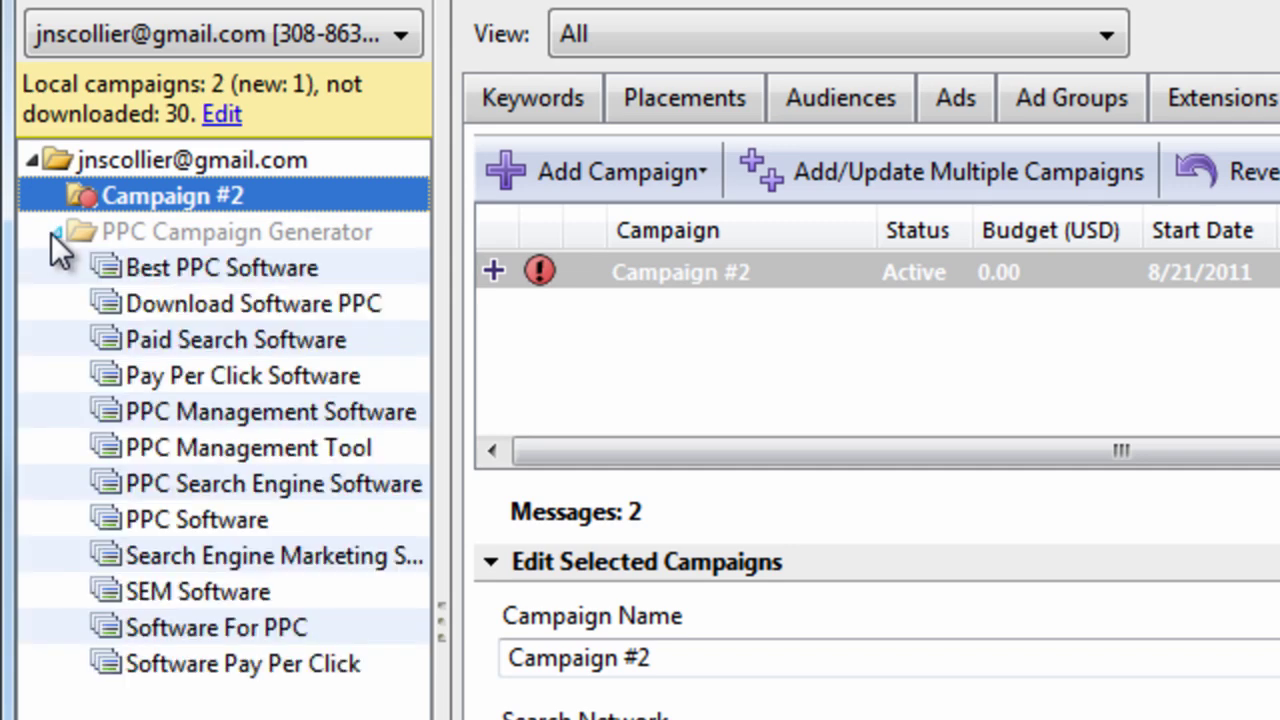
pyautogui.click(1121, 99)
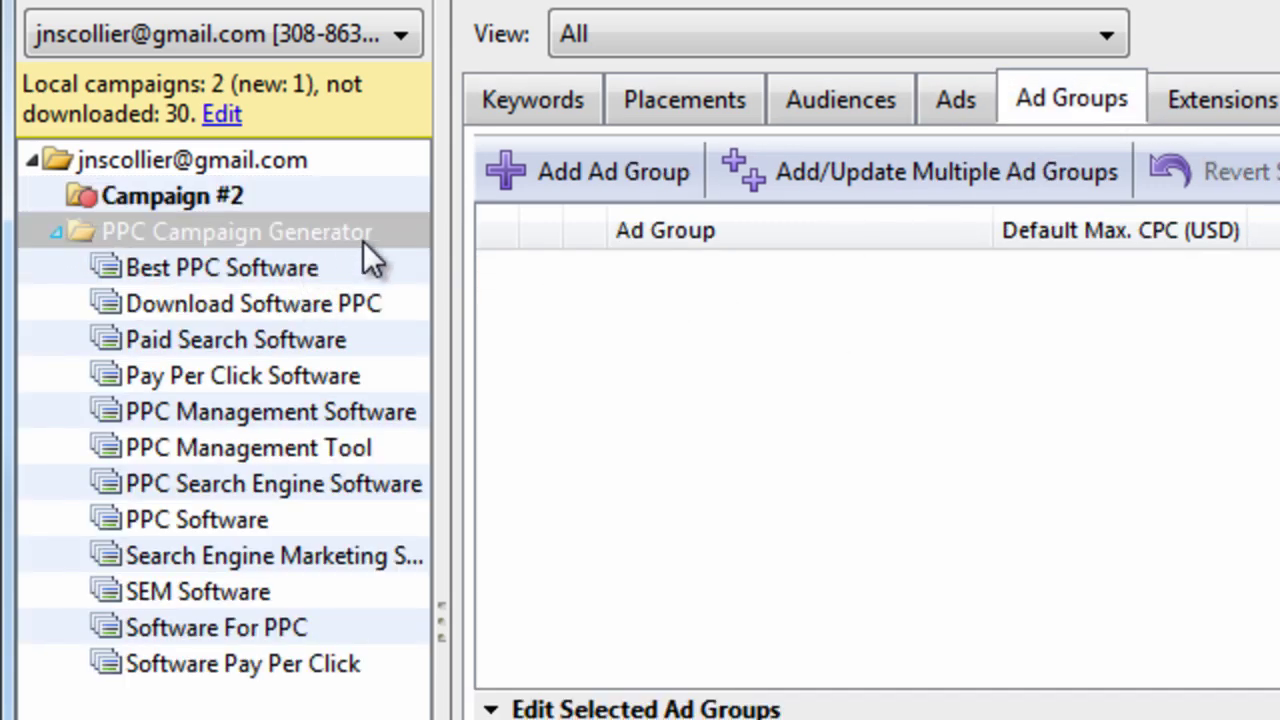
pyautogui.click(380, 232)
pyautogui.click(797, 341)
pyautogui.rightClick(797, 341)
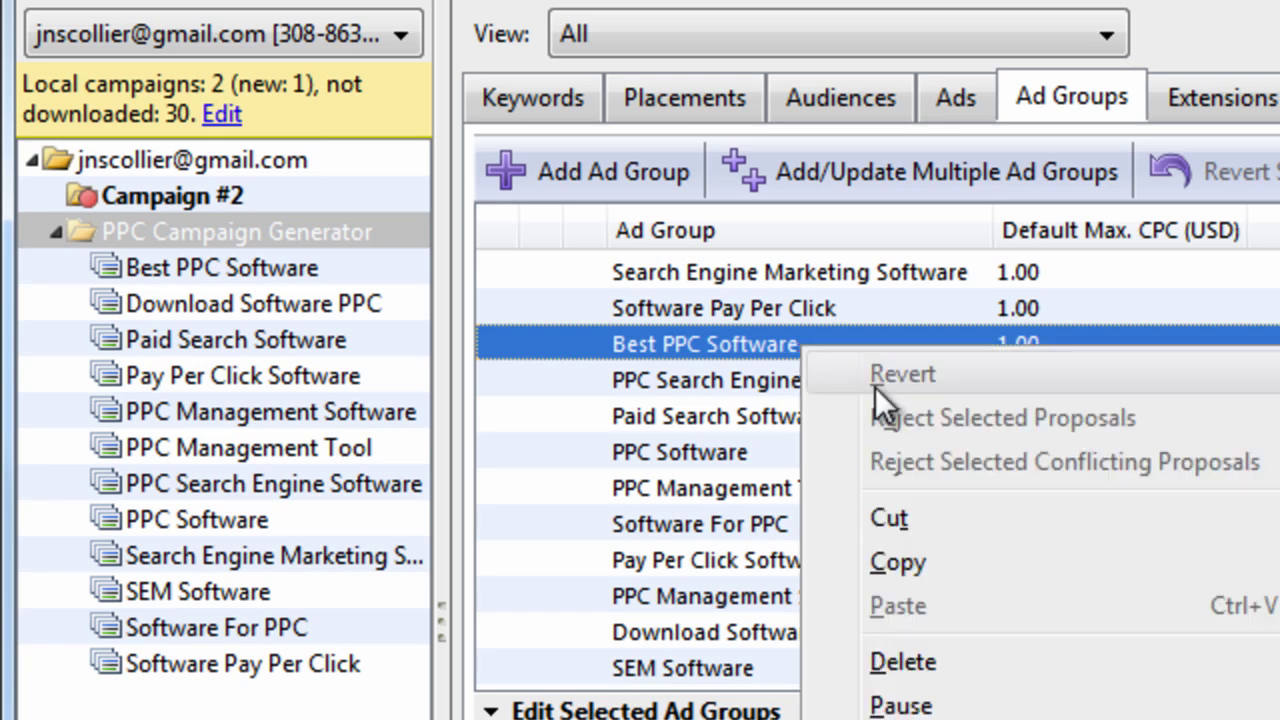
pyautogui.click(917, 561)
pyautogui.click(239, 199)
pyautogui.rightClick(711, 335)
pyautogui.click(849, 600)
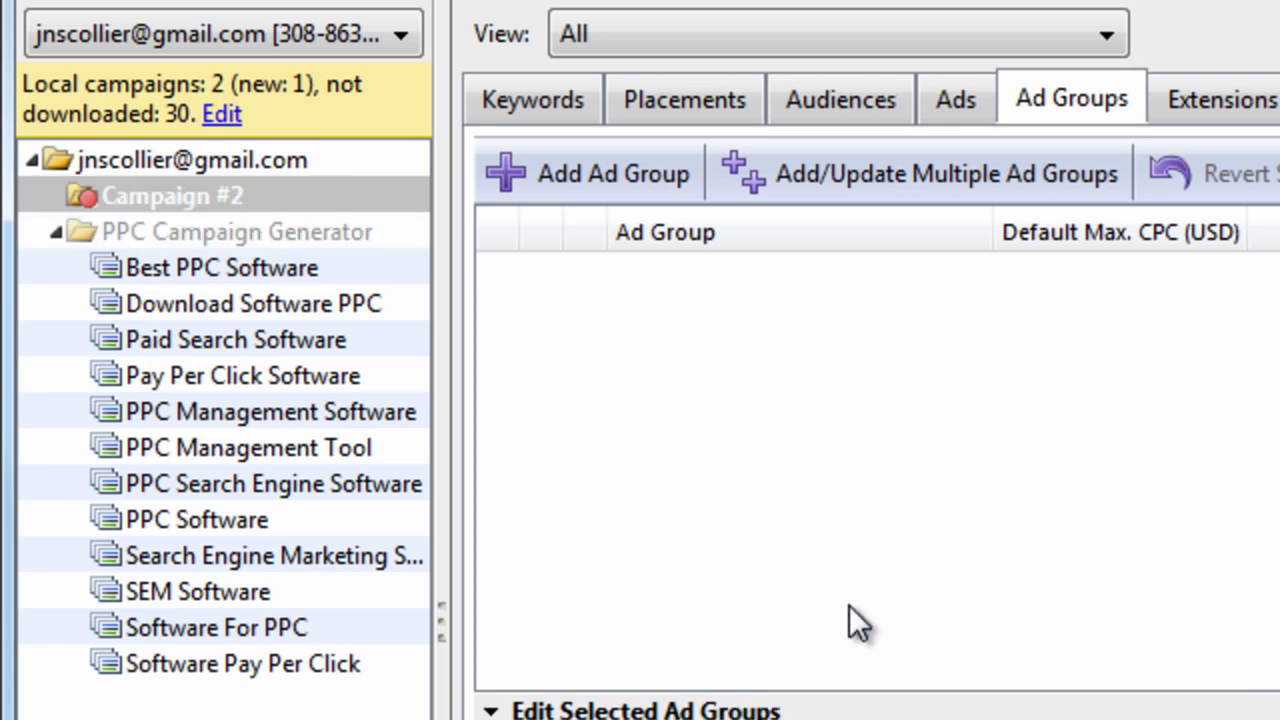
# - Examine the text ads and keywords of the Best PPC Software ad group in Campaign #2
pyautogui.click(57, 195)
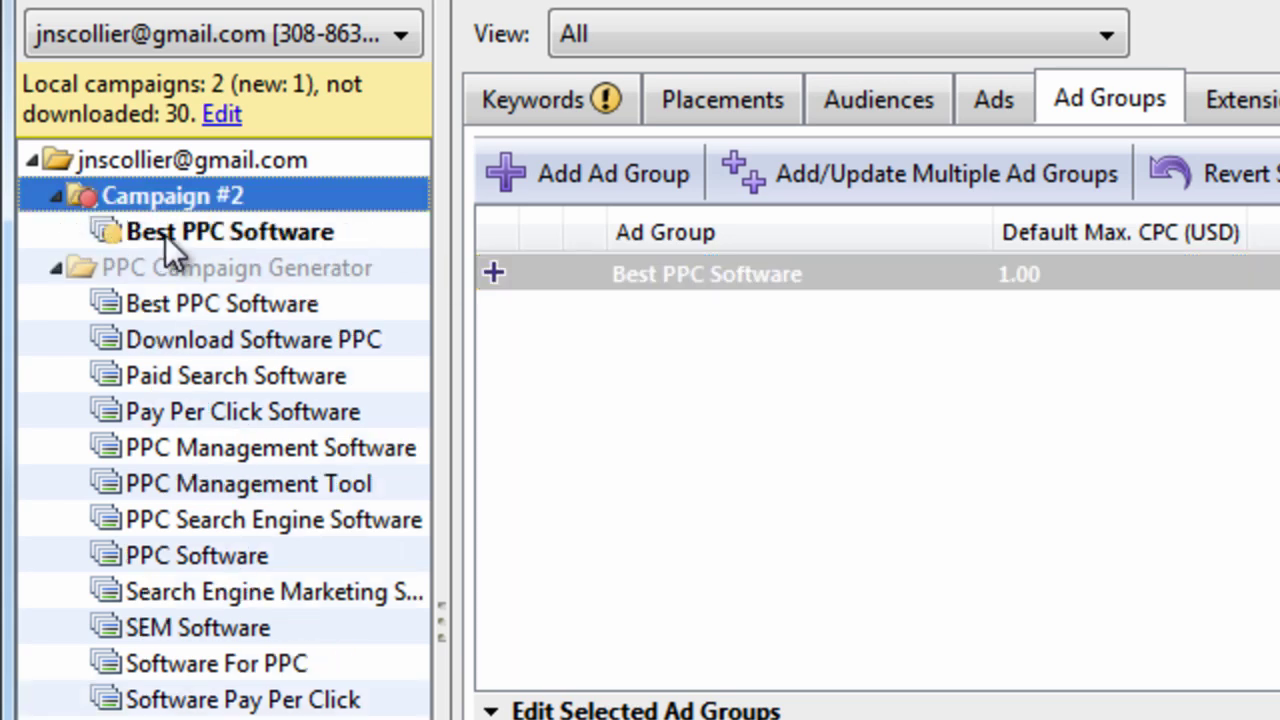
pyautogui.click(239, 308)
pyautogui.click(236, 229)
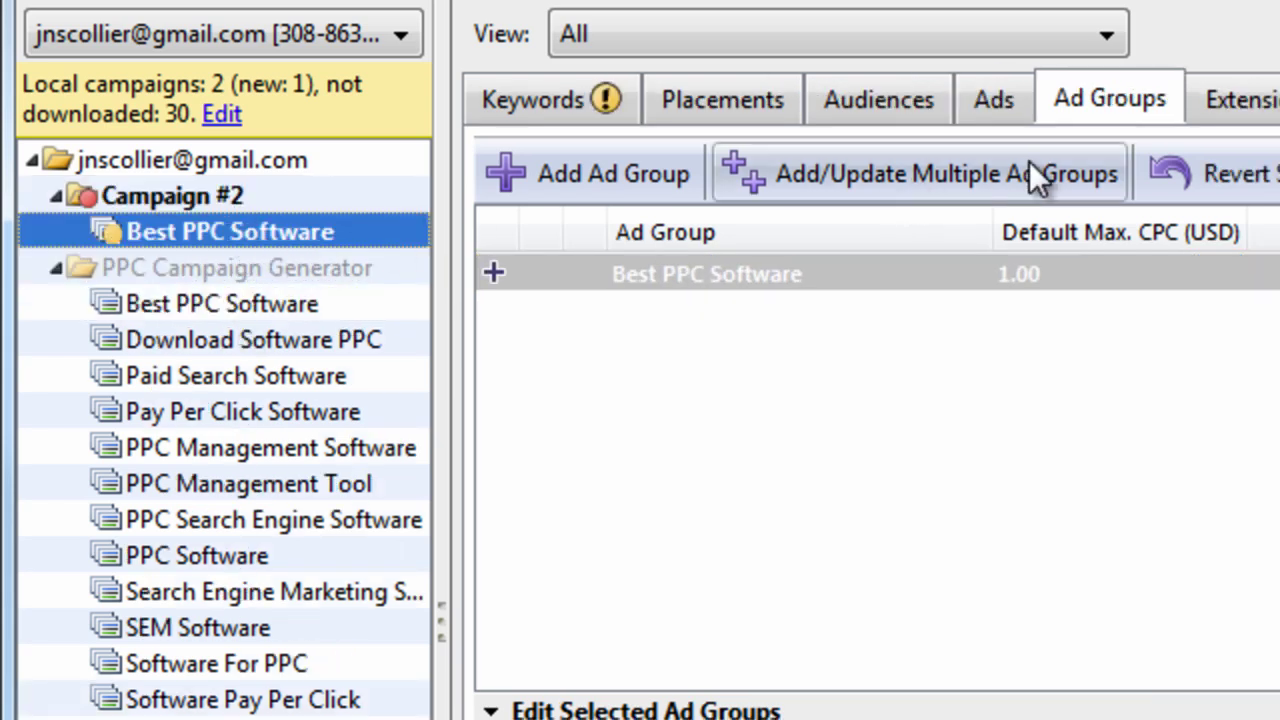
pyautogui.click(903, 366)
pyautogui.click(1000, 101)
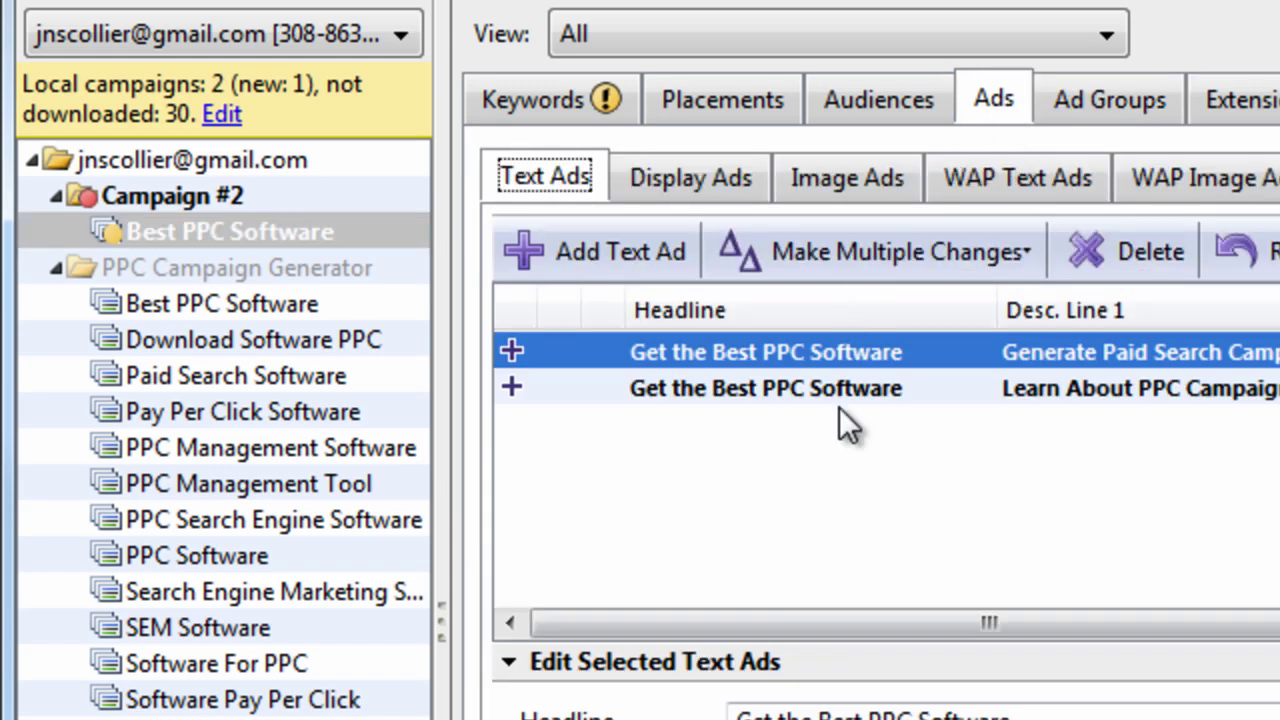
pyautogui.click(555, 112)
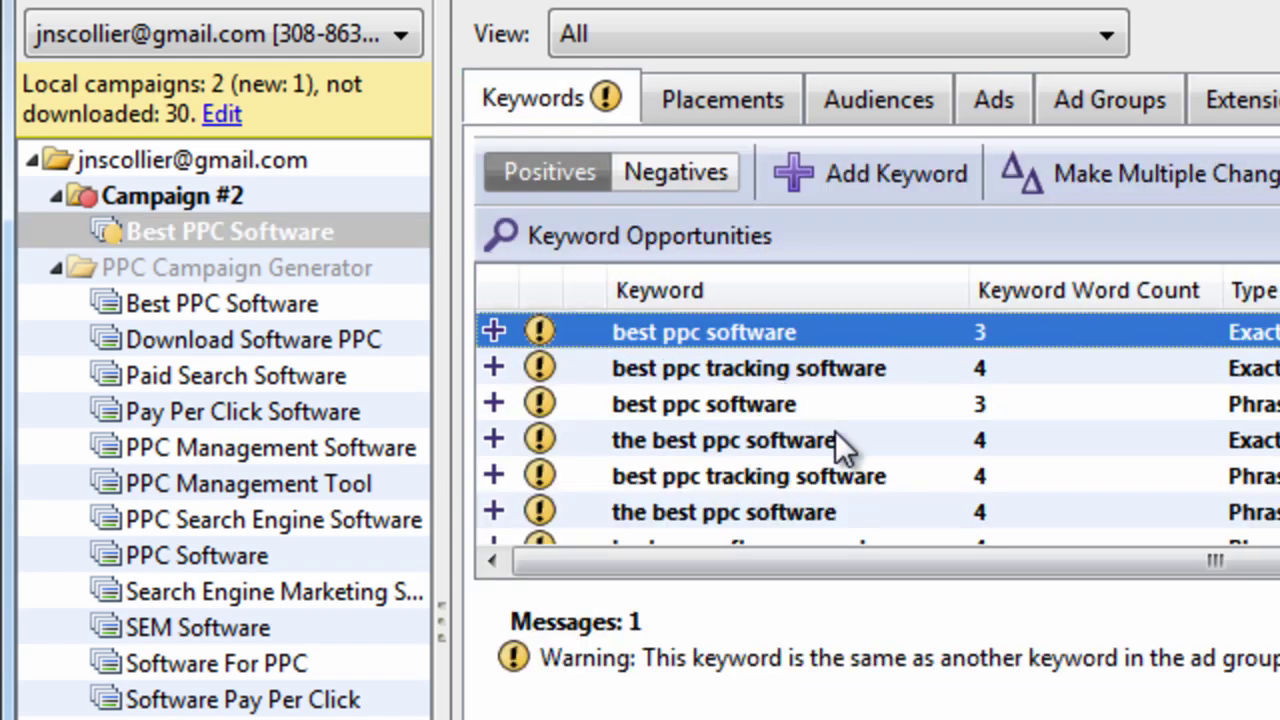
pyautogui.click(1105, 102)
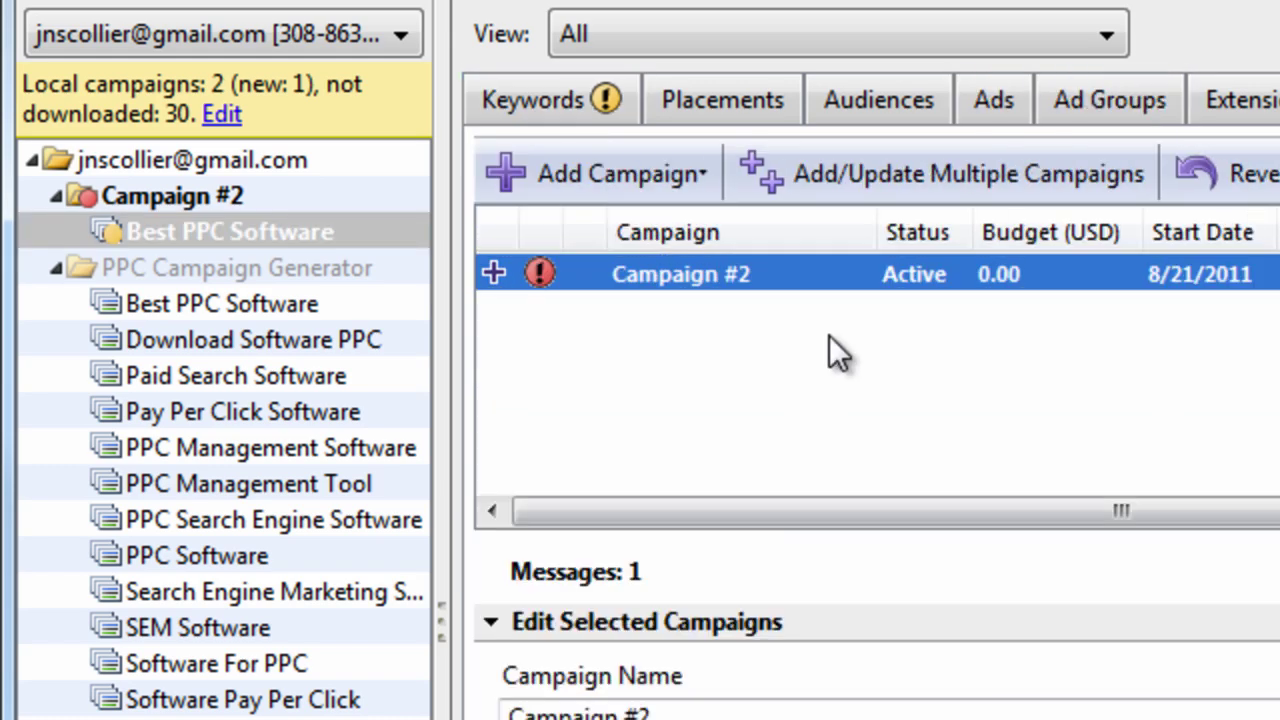
# - Delete the Best PPC Software ad group from Campaign #2, then delete Campaign #2 itself
pyautogui.click(283, 208)
pyautogui.click(315, 238)
pyautogui.click(695, 307)
pyautogui.press('Delete')
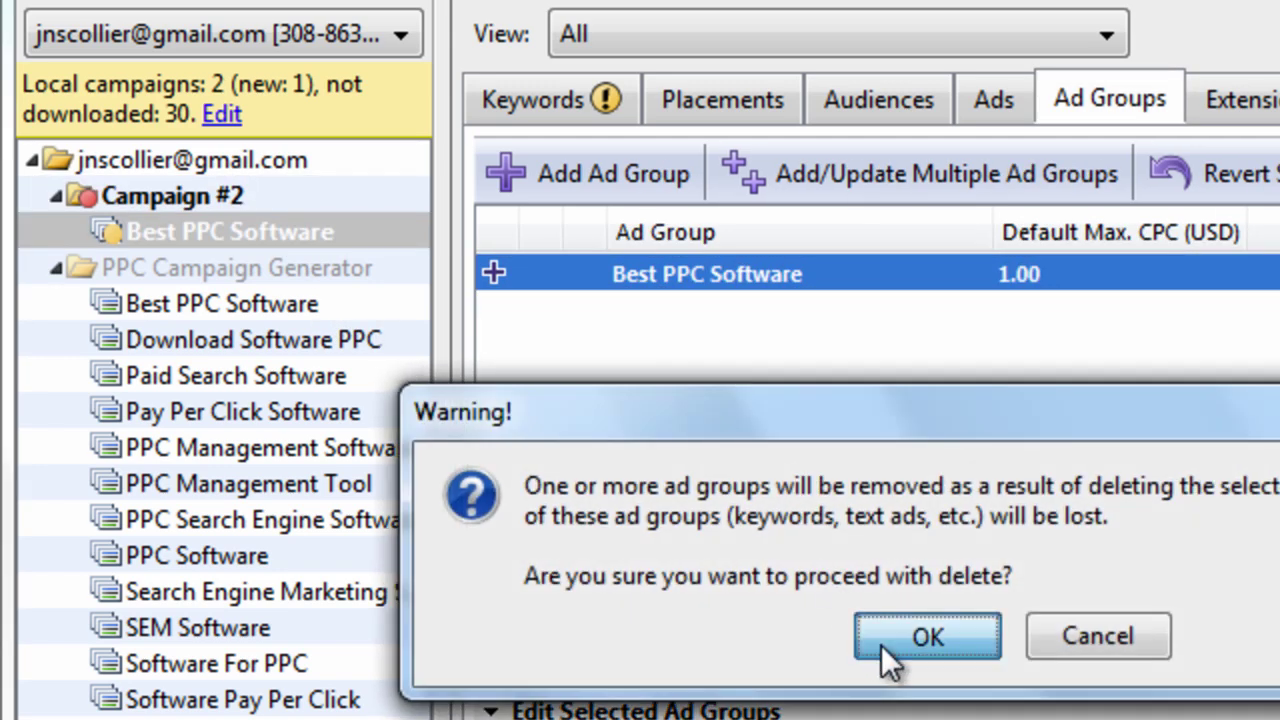
pyautogui.click(883, 648)
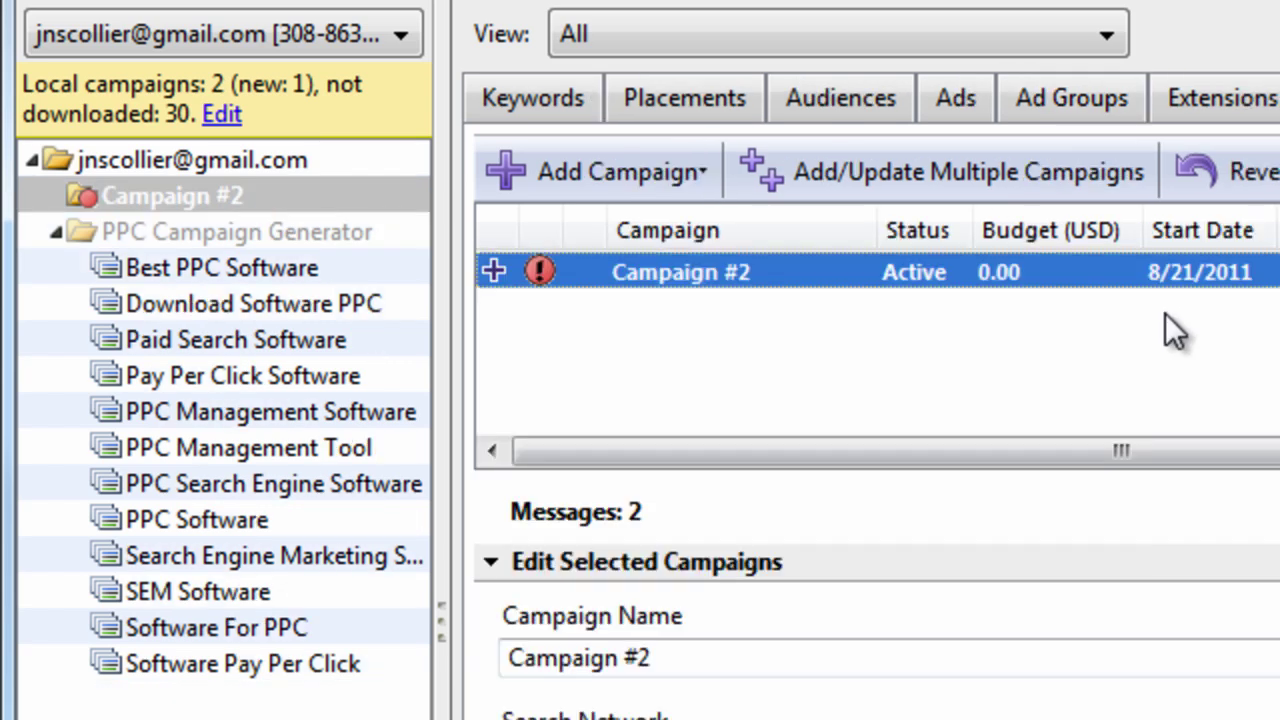
pyautogui.press('Delete')
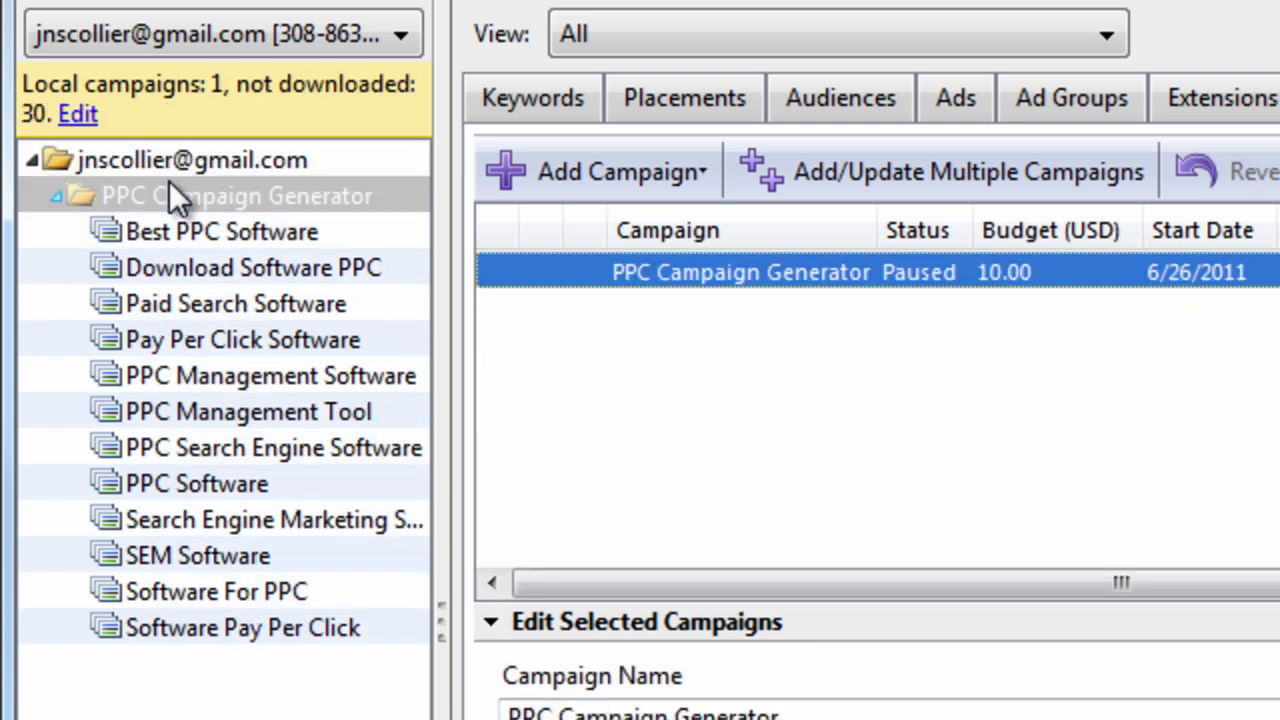
# - Collapse PPC Campaign Generator in the account tree and view its campaign-level settings
pyautogui.click(169, 190)
pyautogui.click(55, 196)
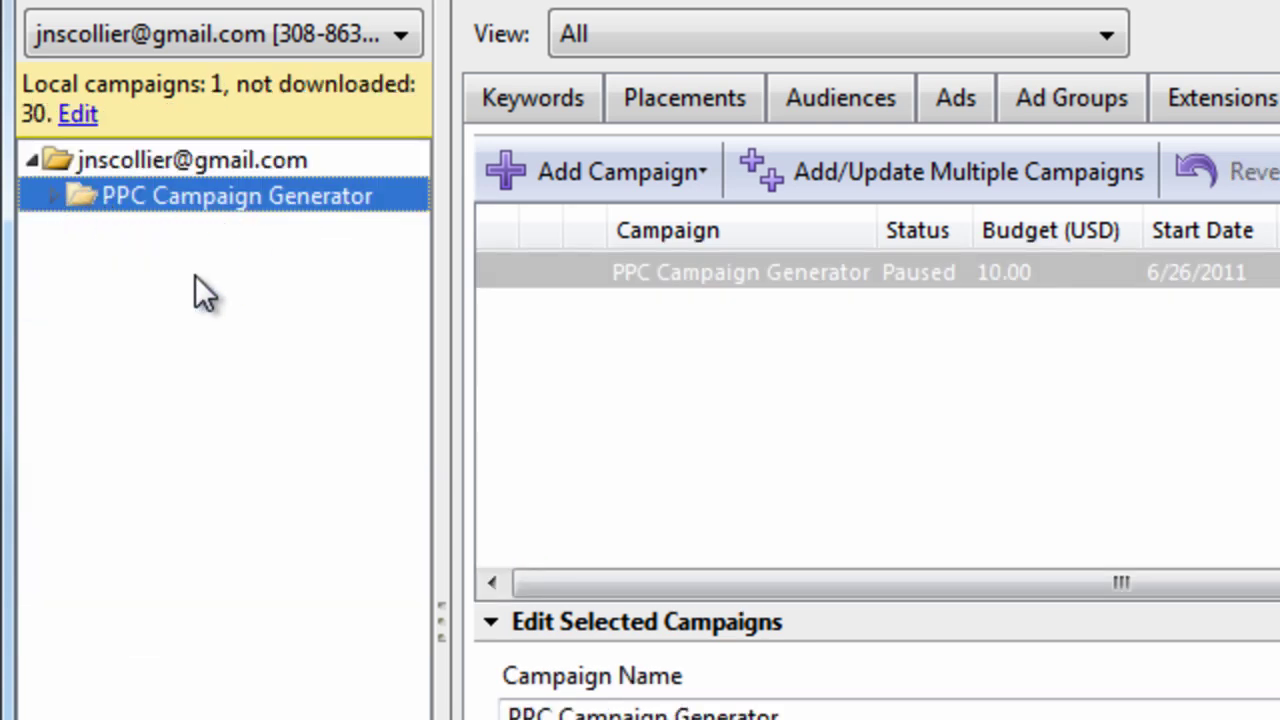
pyautogui.click(599, 410)
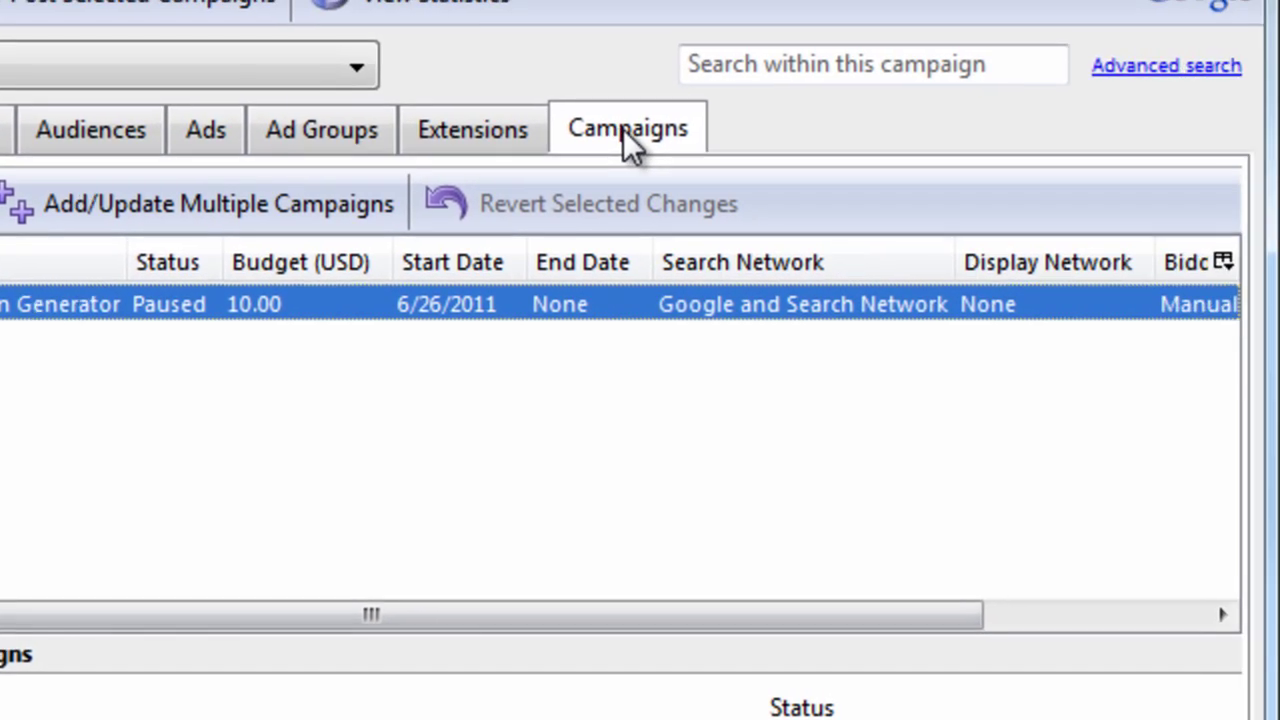
pyautogui.click(851, 134)
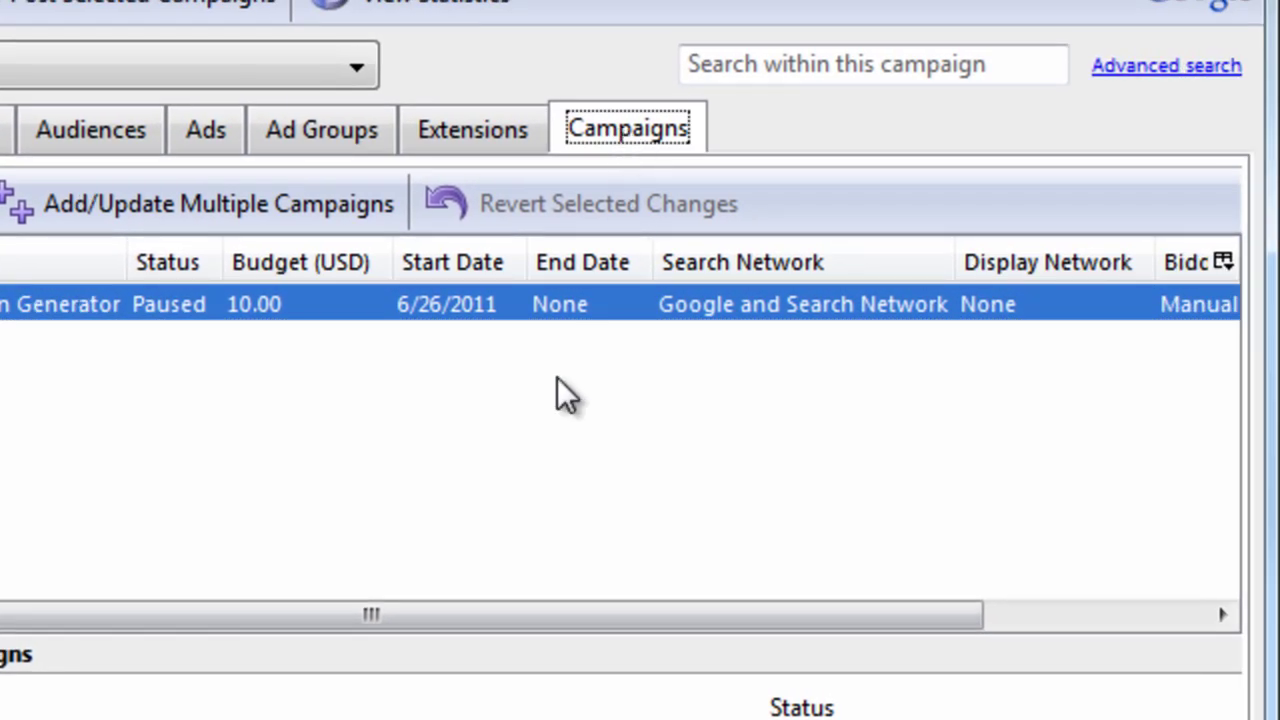
pyautogui.click(557, 377)
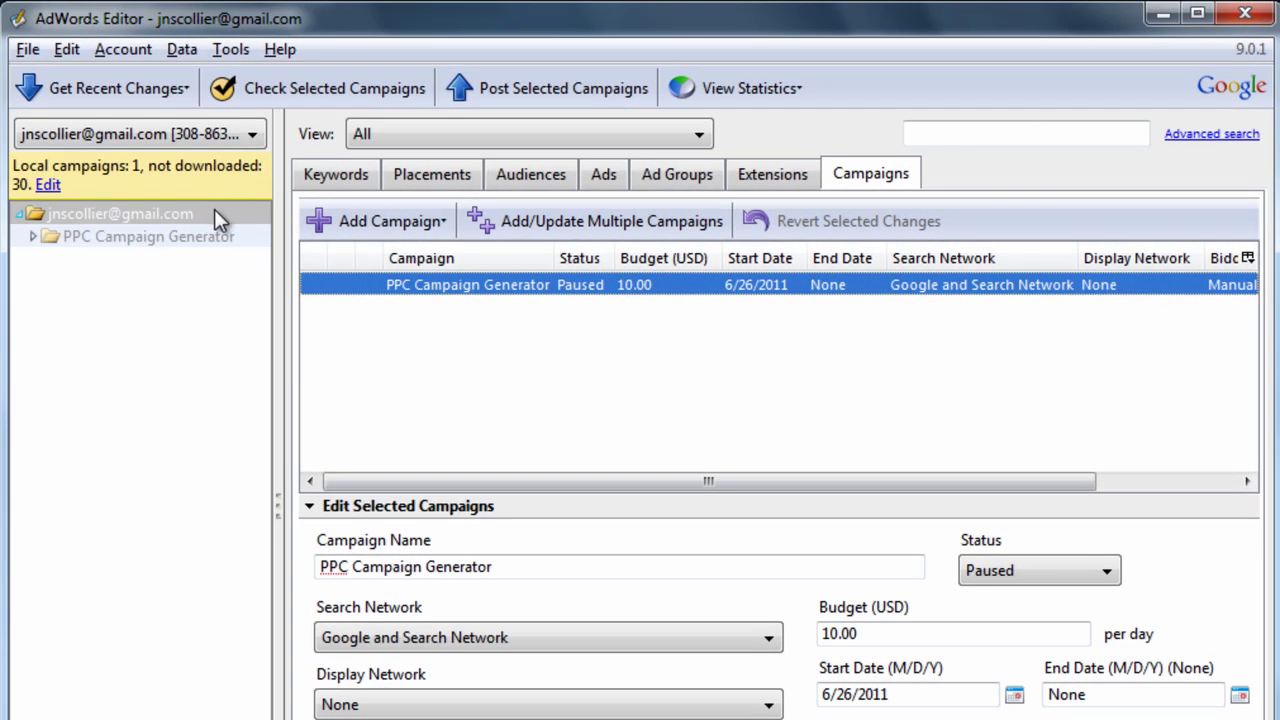
# - Add a new CPC campaign at account level
pyautogui.click(214, 212)
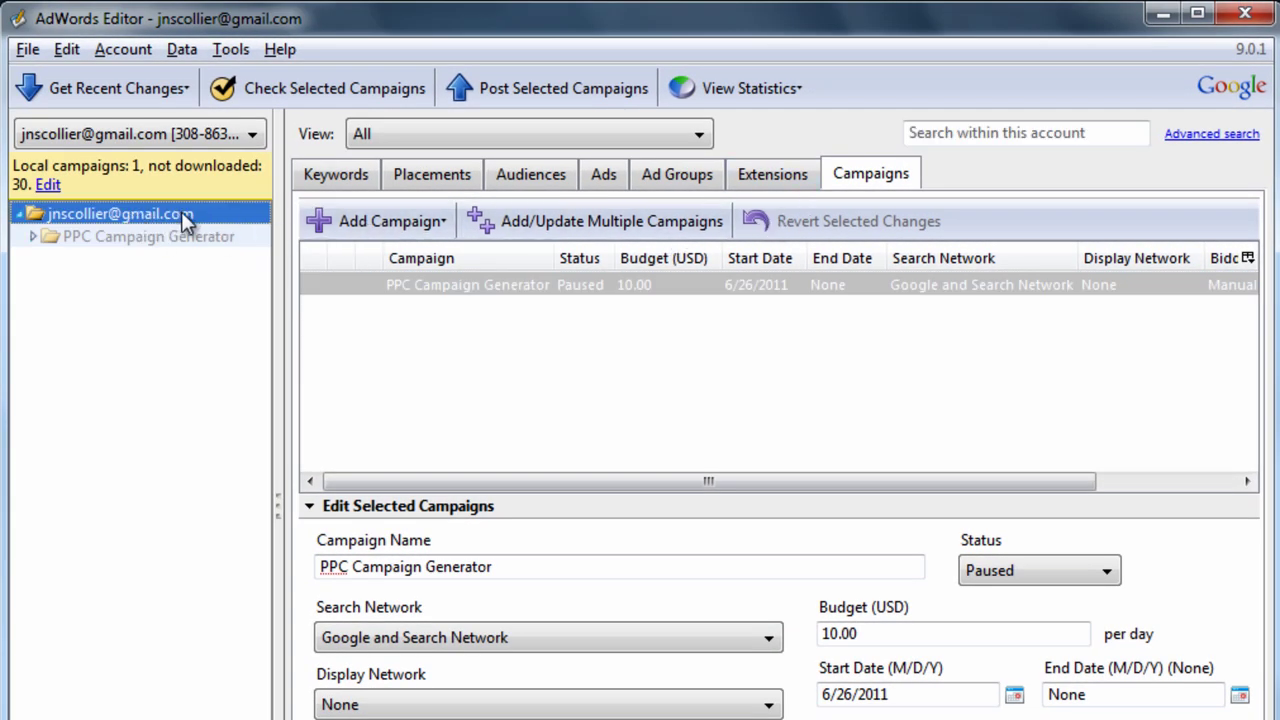
pyautogui.click(509, 336)
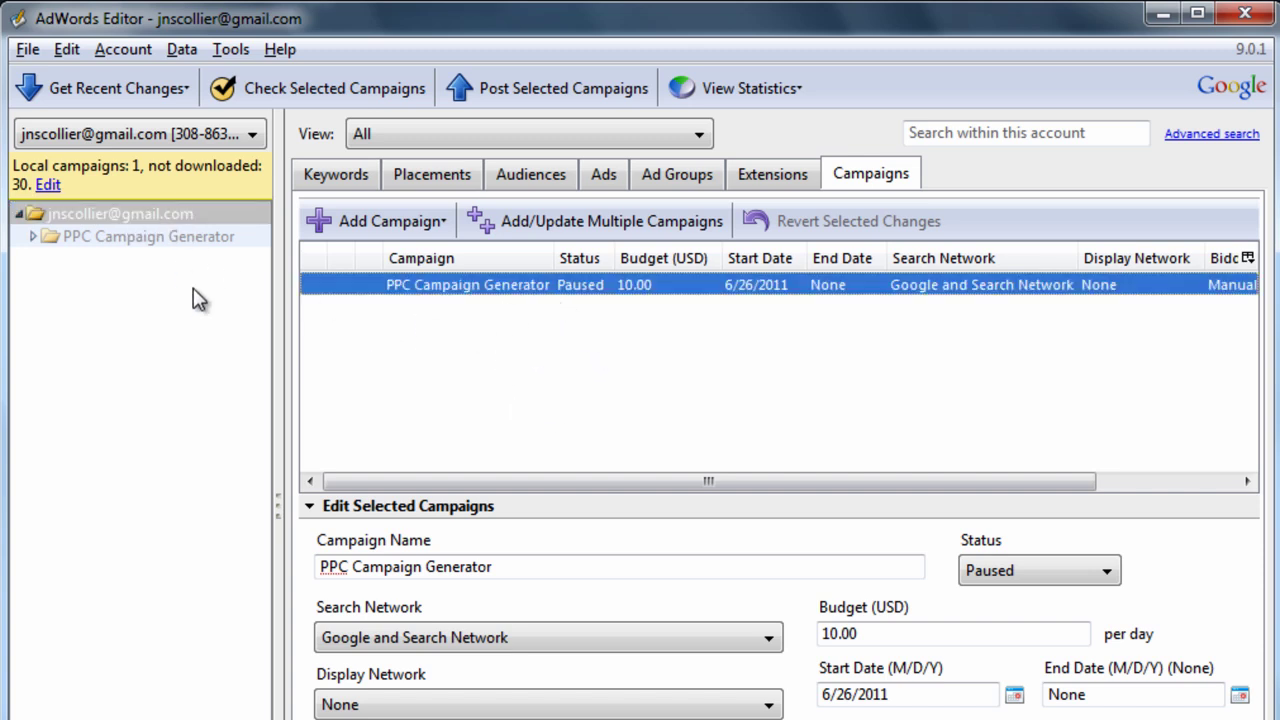
pyautogui.click(420, 222)
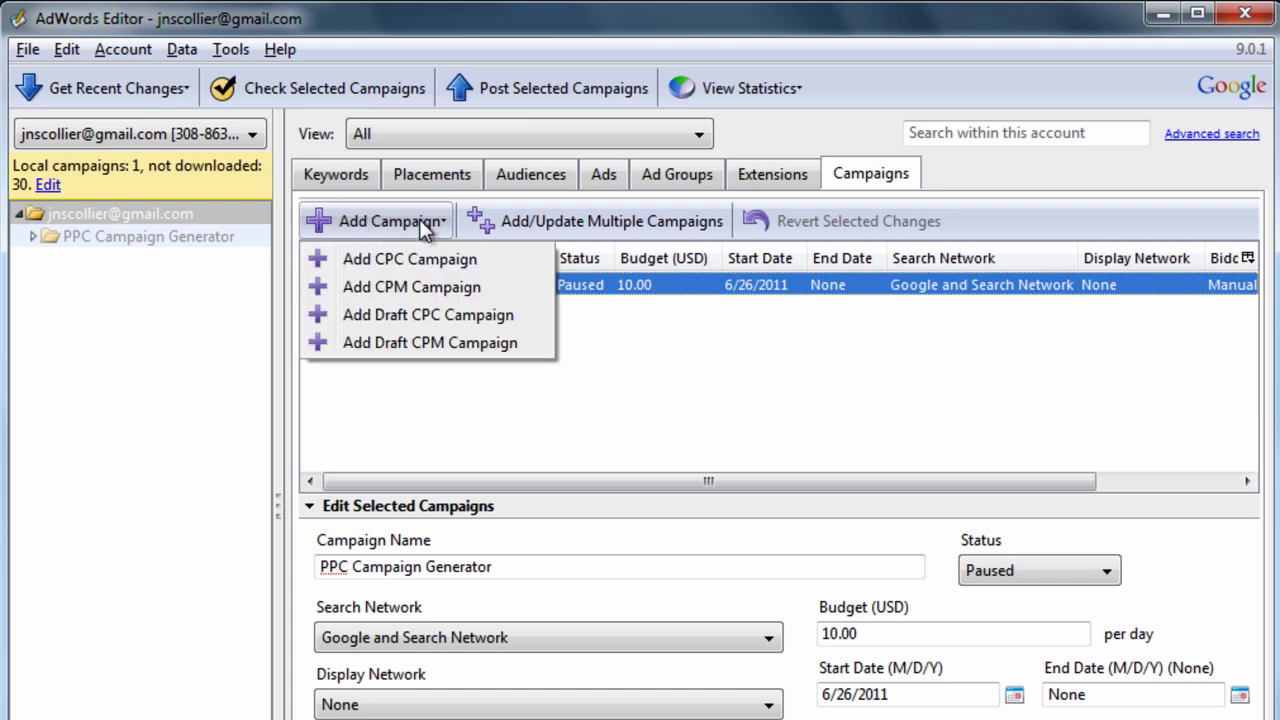
pyautogui.click(428, 257)
# - At account level, compare the campaign settings of PPC Campaign Generator and Campaign #2
pyautogui.click(117, 216)
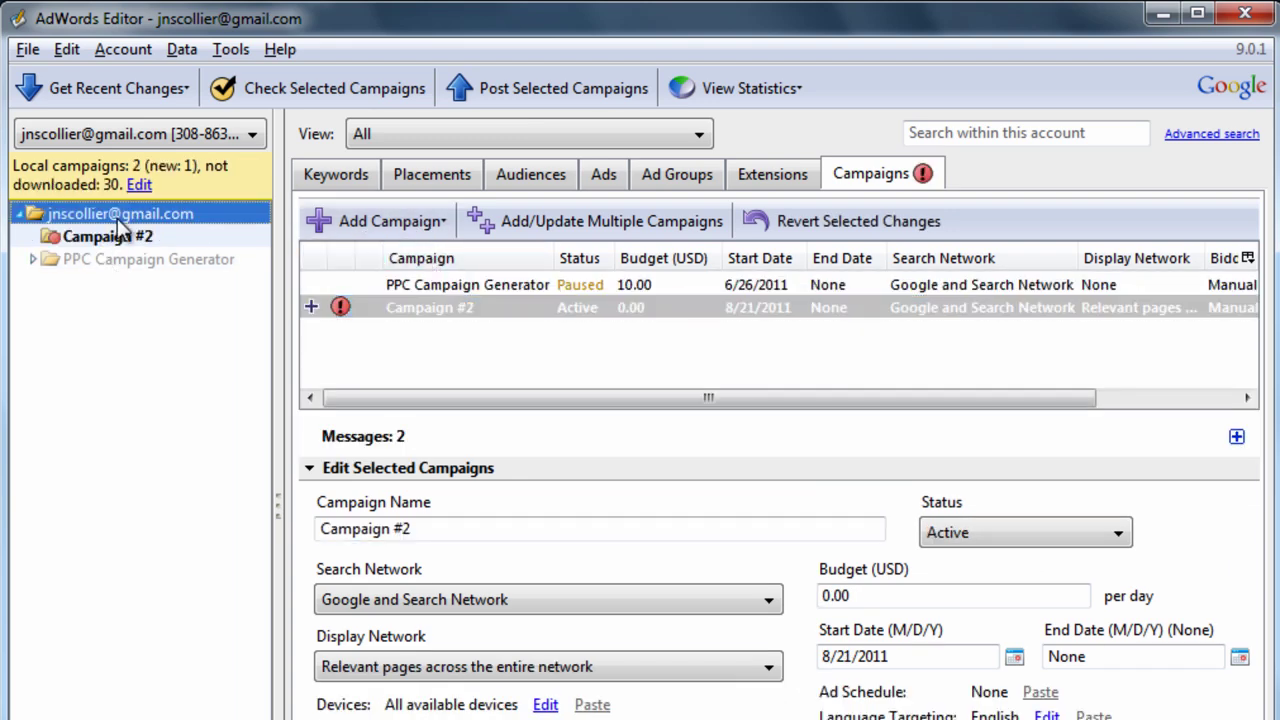
pyautogui.click(530, 316)
pyautogui.click(574, 294)
pyautogui.click(574, 308)
pyautogui.click(566, 294)
pyautogui.click(572, 313)
pyautogui.click(574, 292)
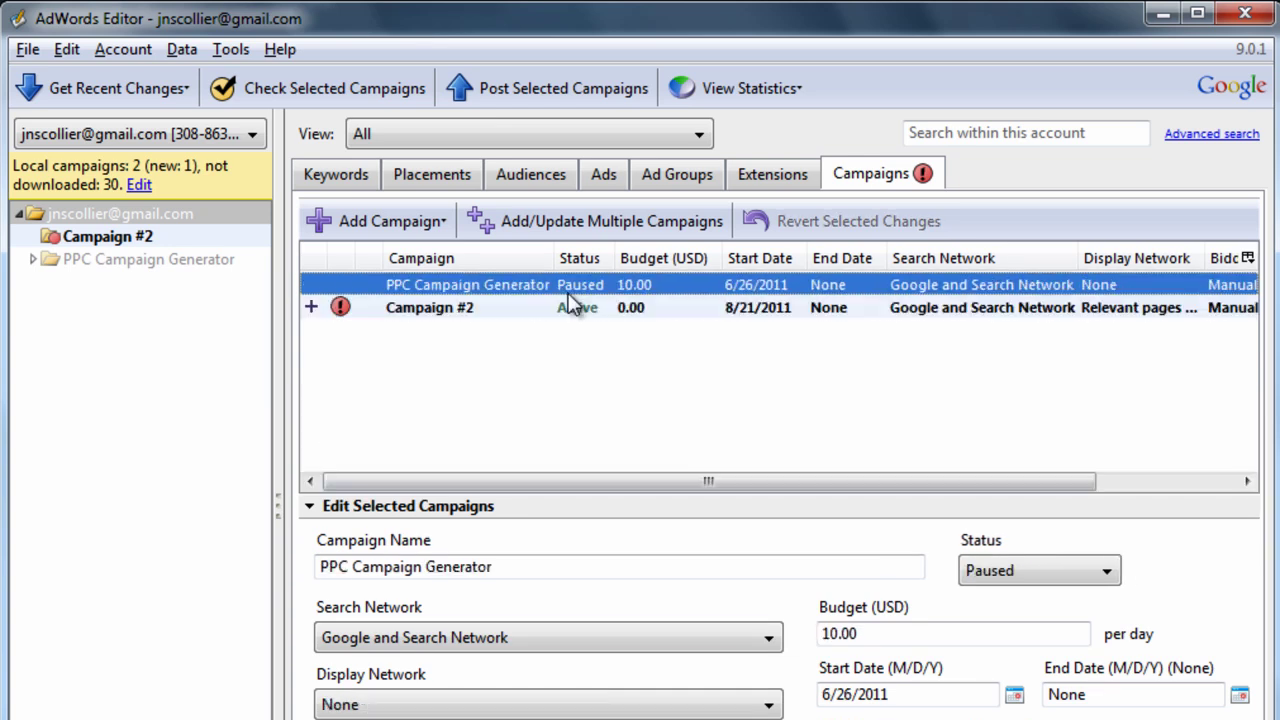
# - Limit the campaign list to PPC Campaign Generator
pyautogui.click(174, 259)
pyautogui.click(517, 335)
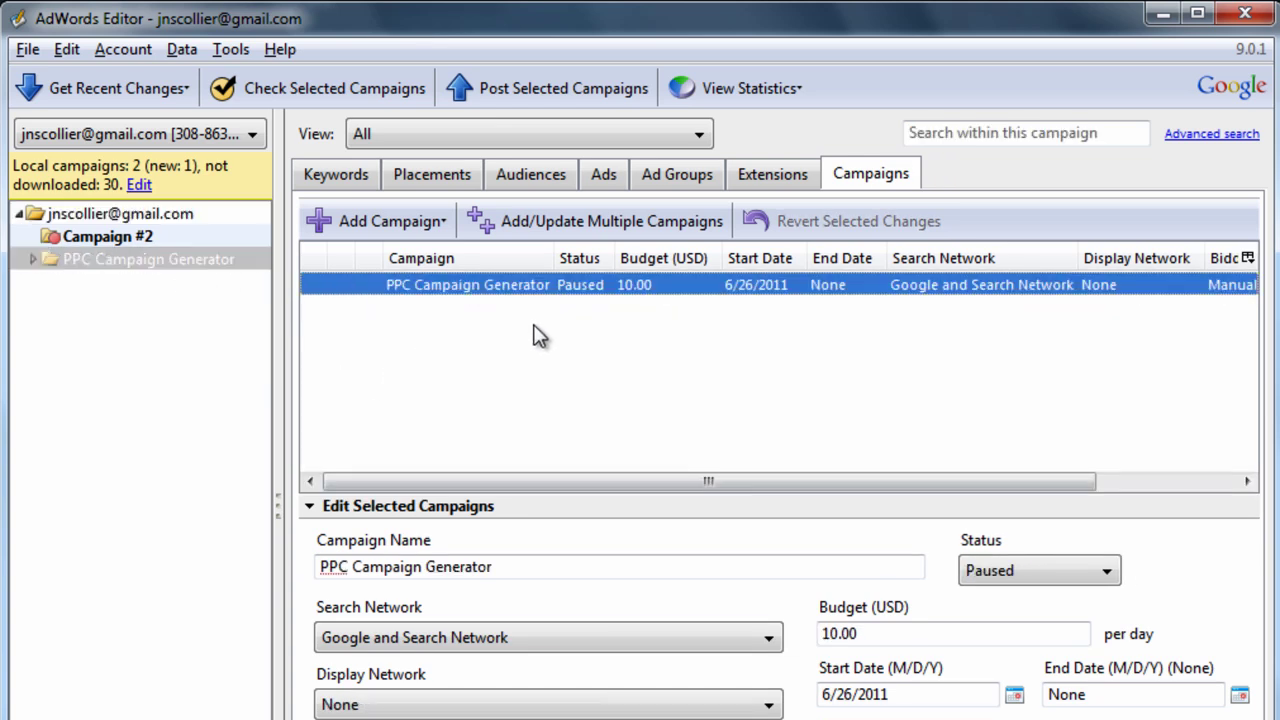
pyautogui.click(866, 176)
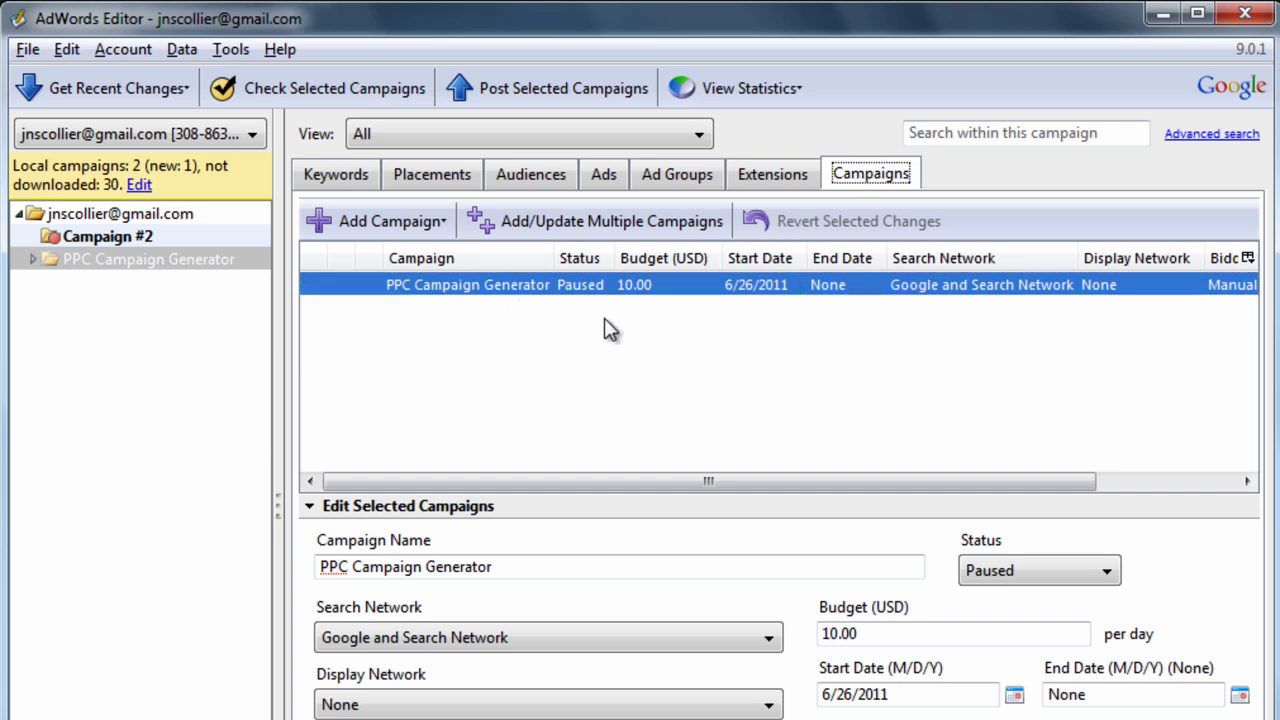
# - View the business location and sitelink extensions of PPC Campaign Generator, add a blank sitelink and undo it
pyautogui.click(778, 182)
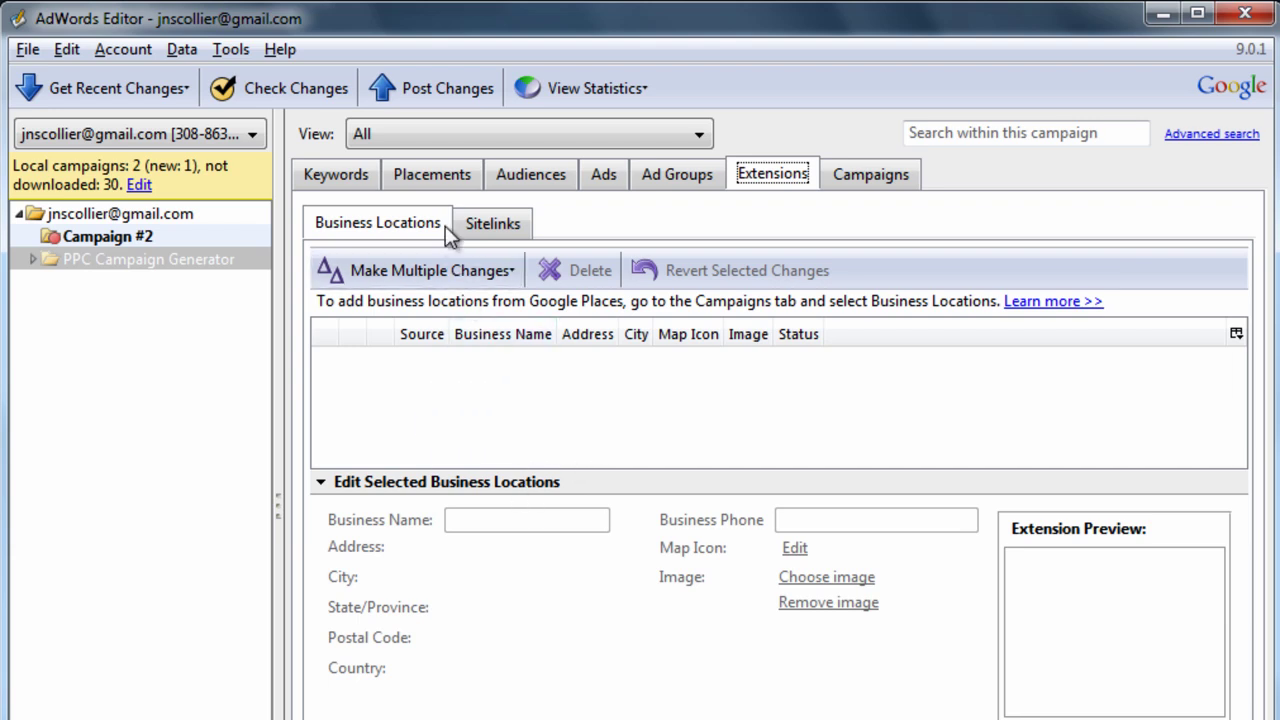
pyautogui.click(495, 226)
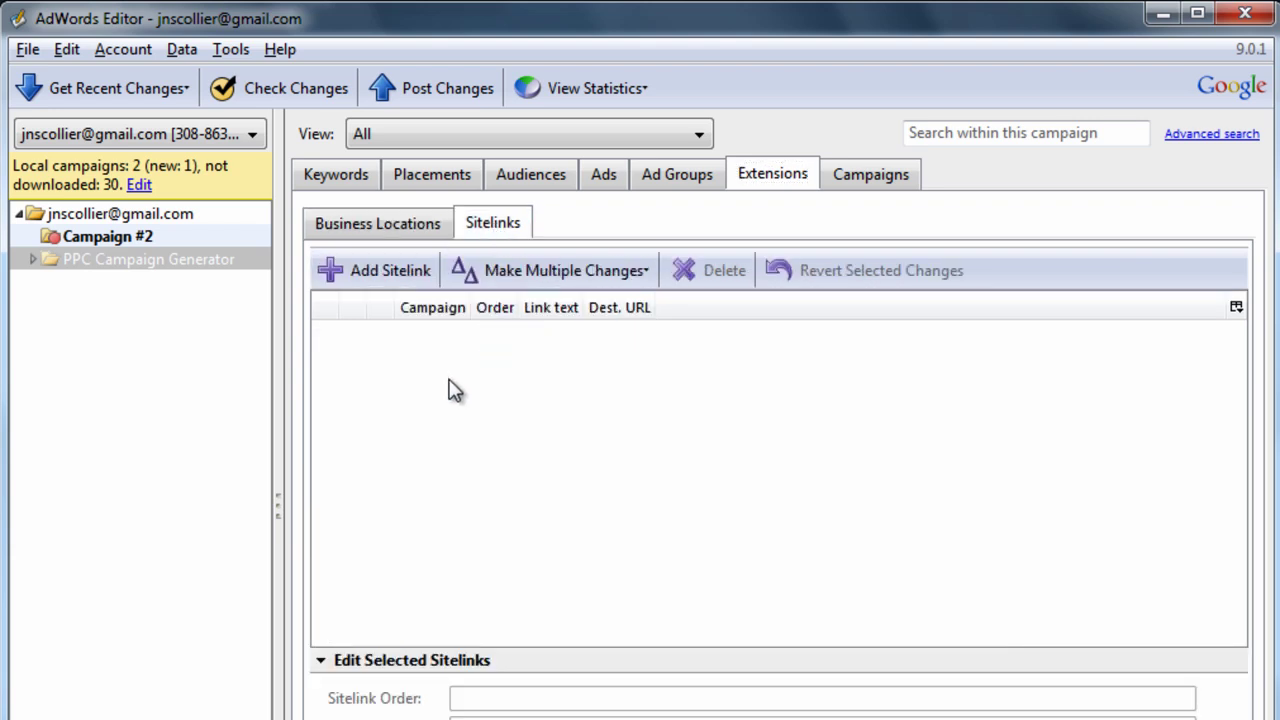
pyautogui.click(408, 272)
pyautogui.hotkey('ctrl', 'z')
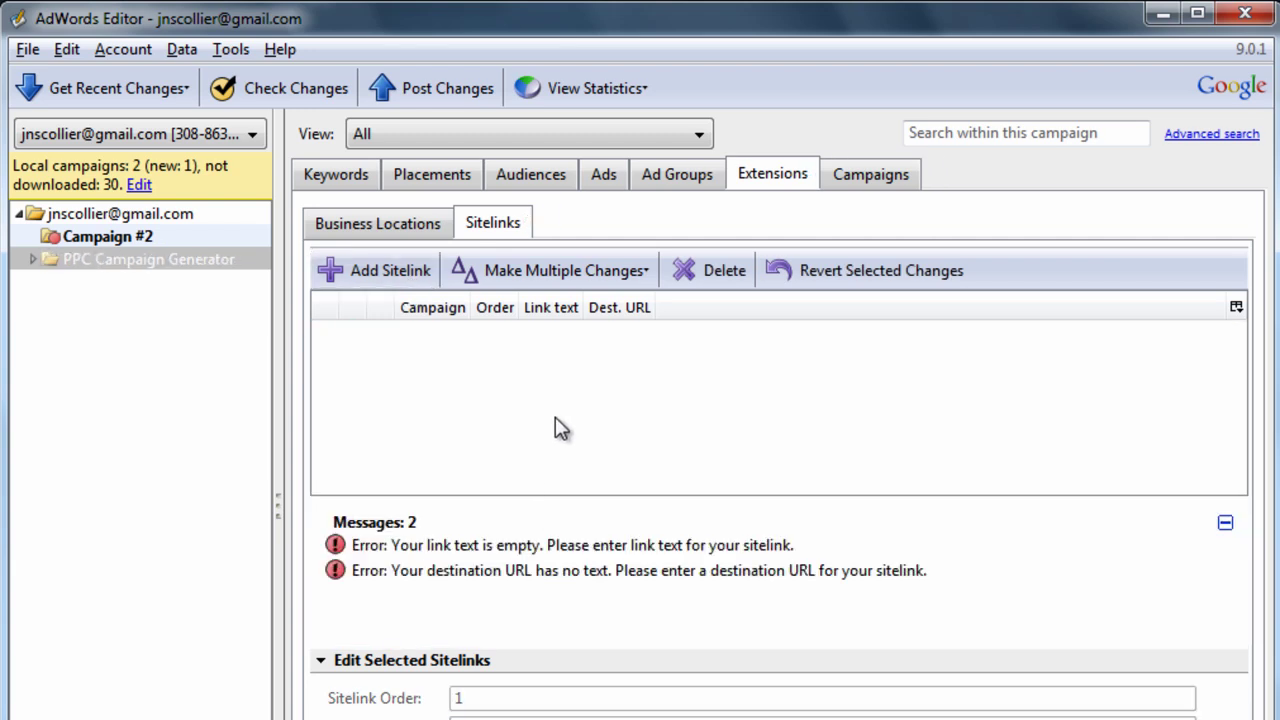
# - List the ad groups of PPC Campaign Generator and look through several, including PPC Management Tool and Software Pay Per Click
pyautogui.click(697, 177)
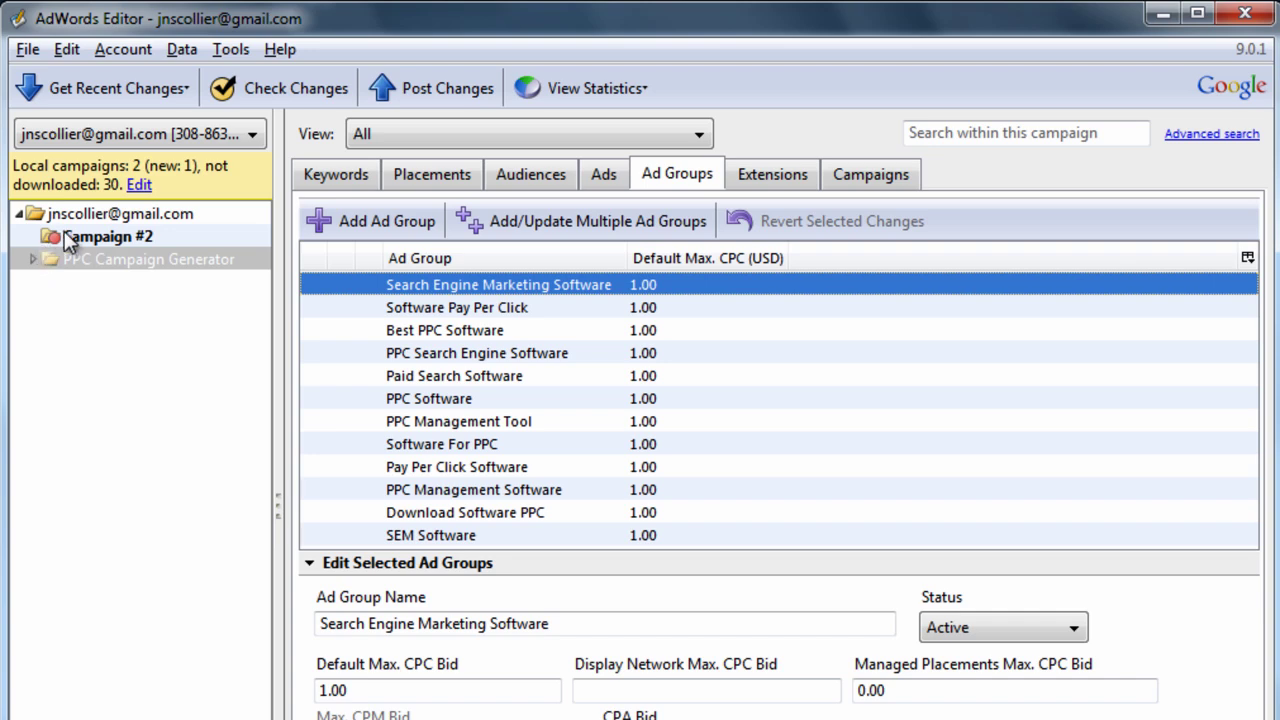
pyautogui.click(455, 355)
pyautogui.click(530, 419)
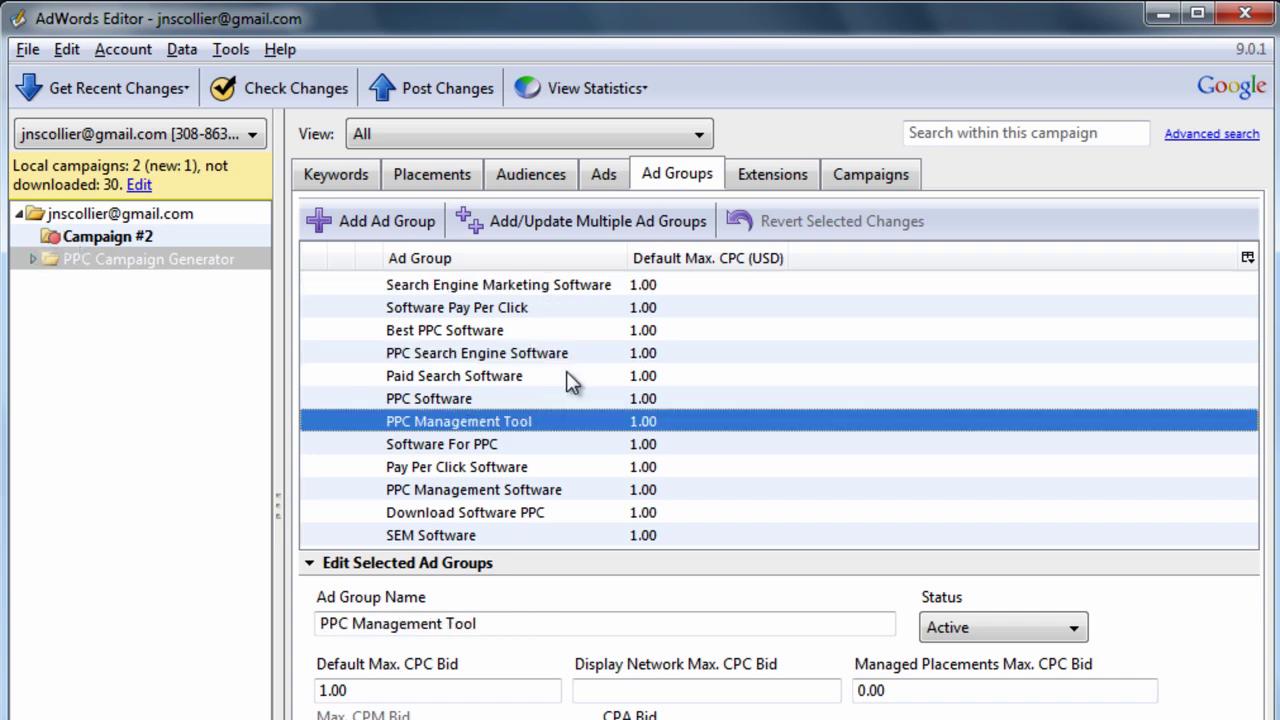
pyautogui.click(563, 353)
pyautogui.click(566, 287)
pyautogui.press('Down')
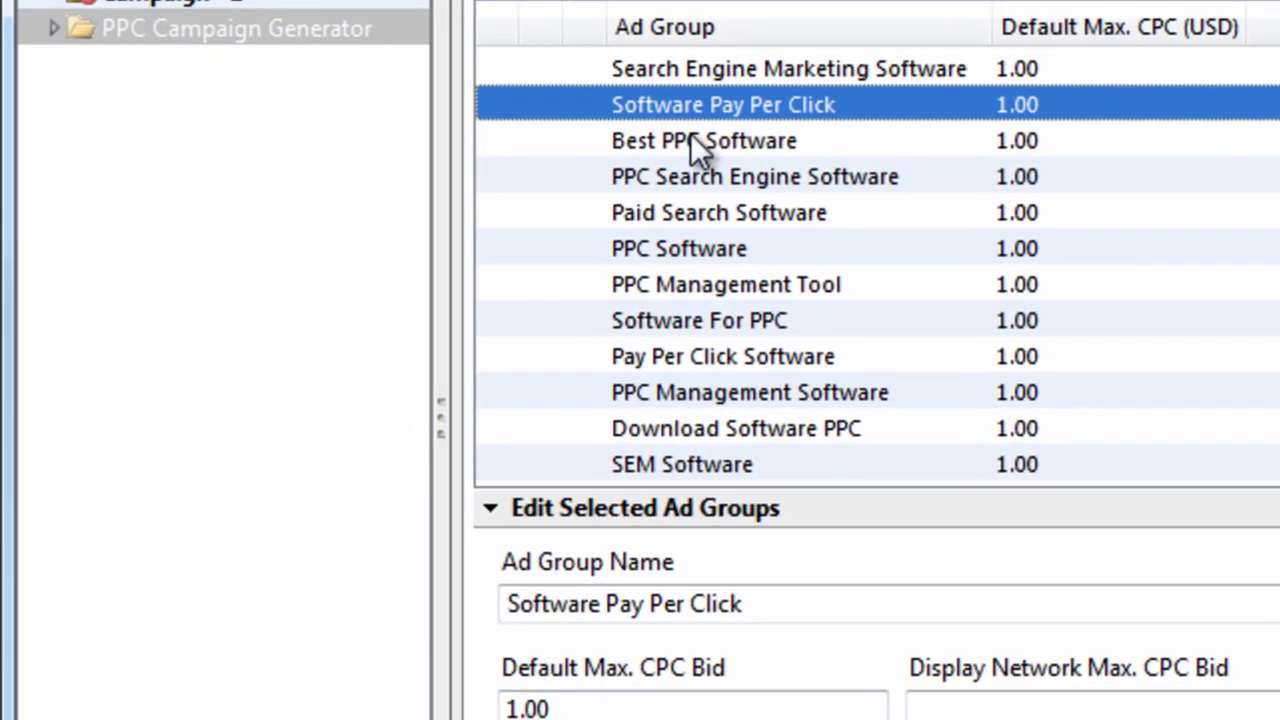
# - Expand PPC Campaign Generator, view individual ad groups from Best PPC Software to Pay Per Click Software, and collapse the campaign
pyautogui.click(221, 32)
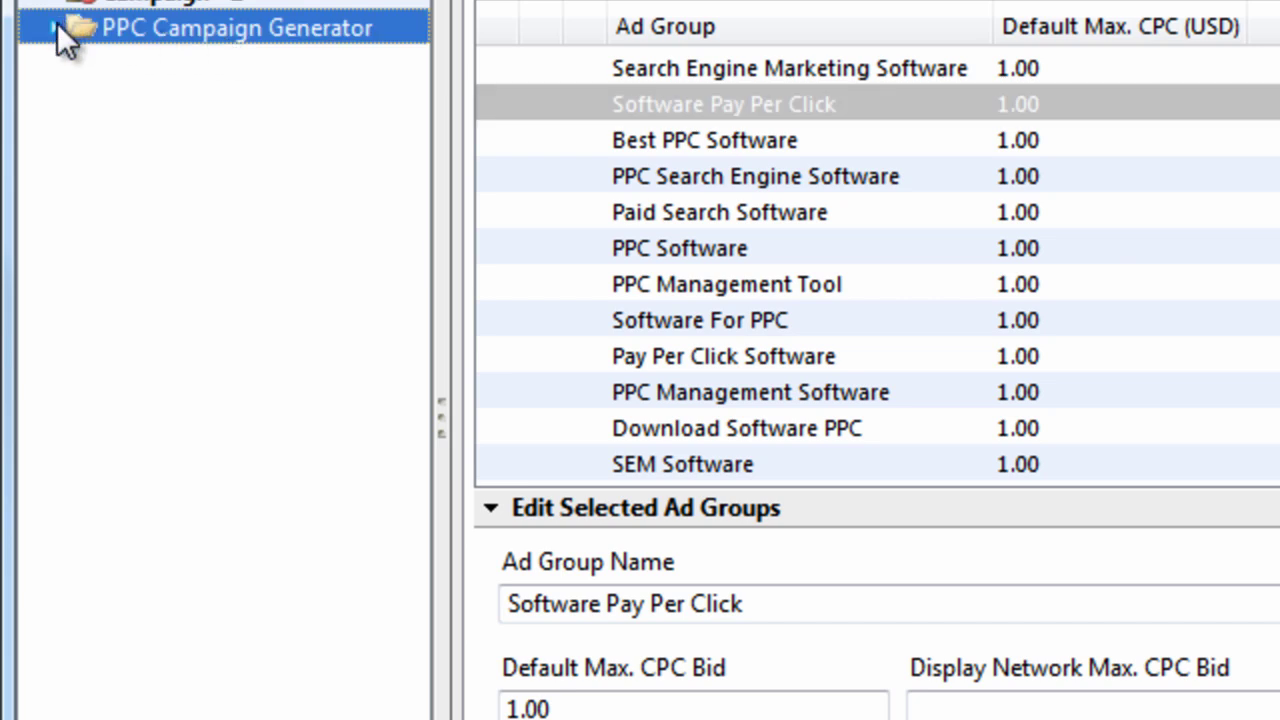
pyautogui.click(57, 28)
pyautogui.click(183, 63)
pyautogui.click(195, 101)
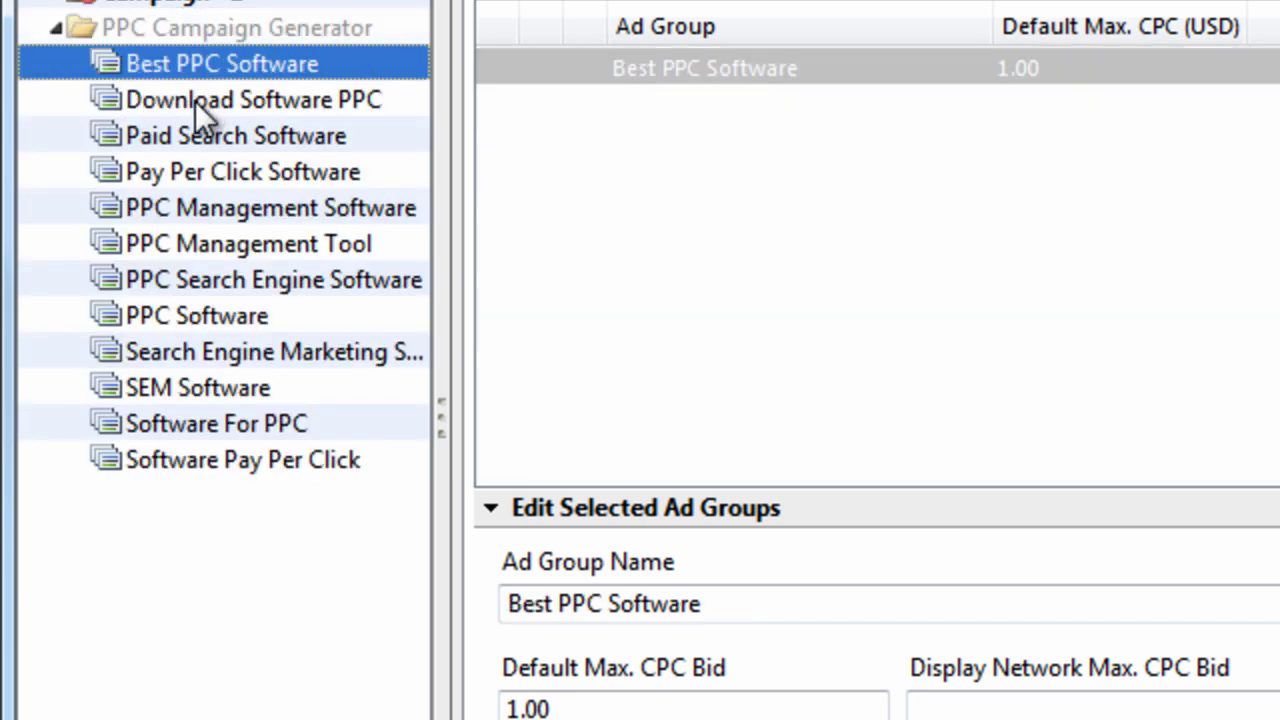
pyautogui.click(201, 129)
pyautogui.click(203, 173)
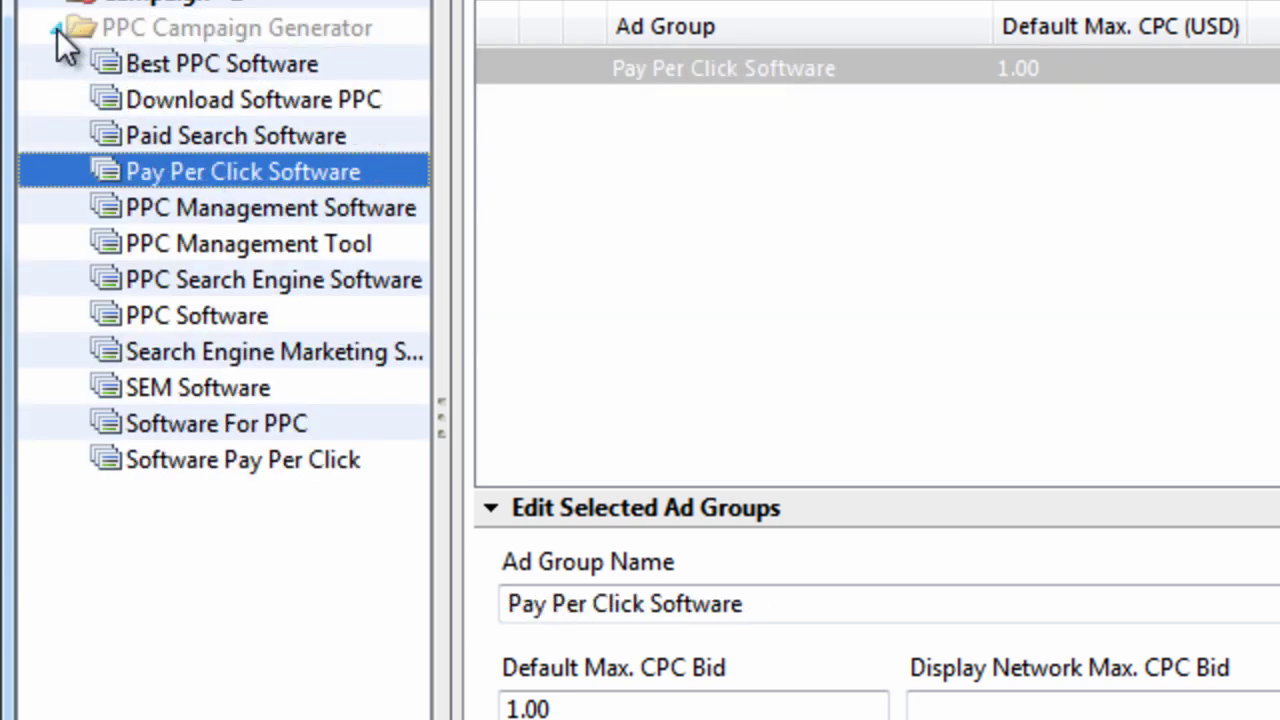
pyautogui.click(121, 33)
pyautogui.click(57, 28)
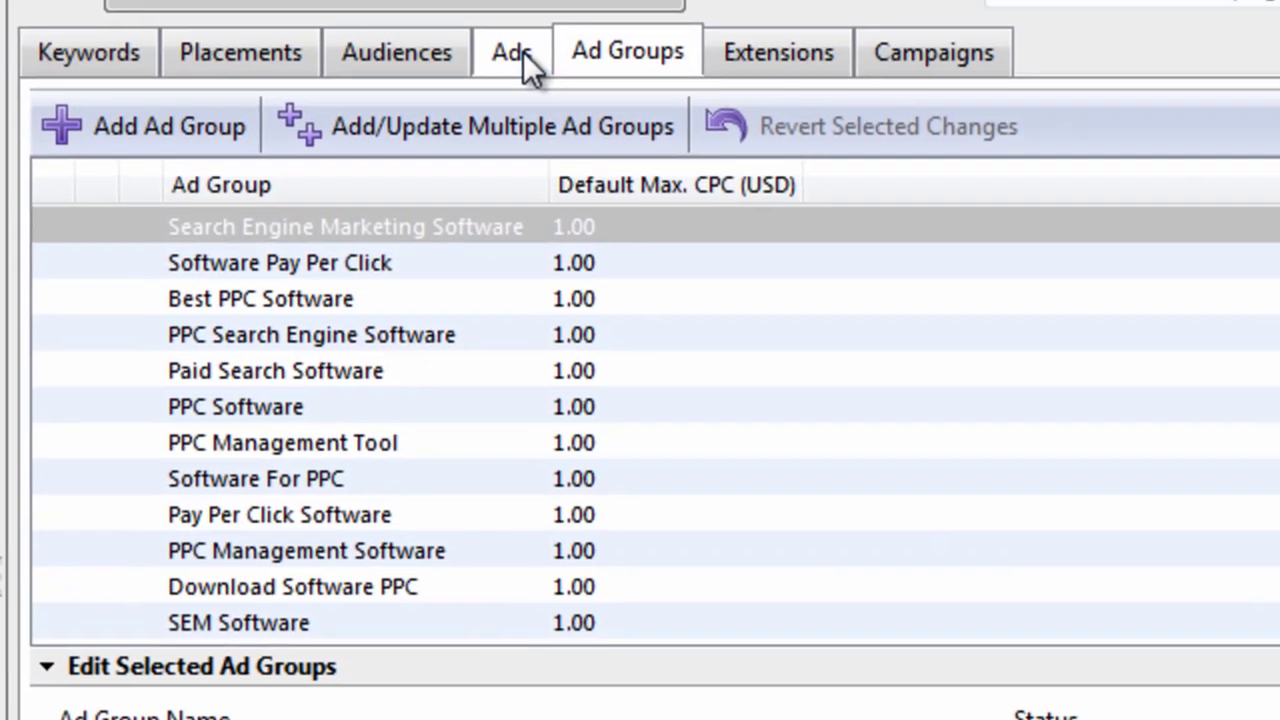
# - Review the text ads, audiences, placements and keywords of PPC Campaign Generator
pyautogui.click(523, 51)
pyautogui.scroll(-5, 640, 425)
pyautogui.scroll(5, 640, 425)
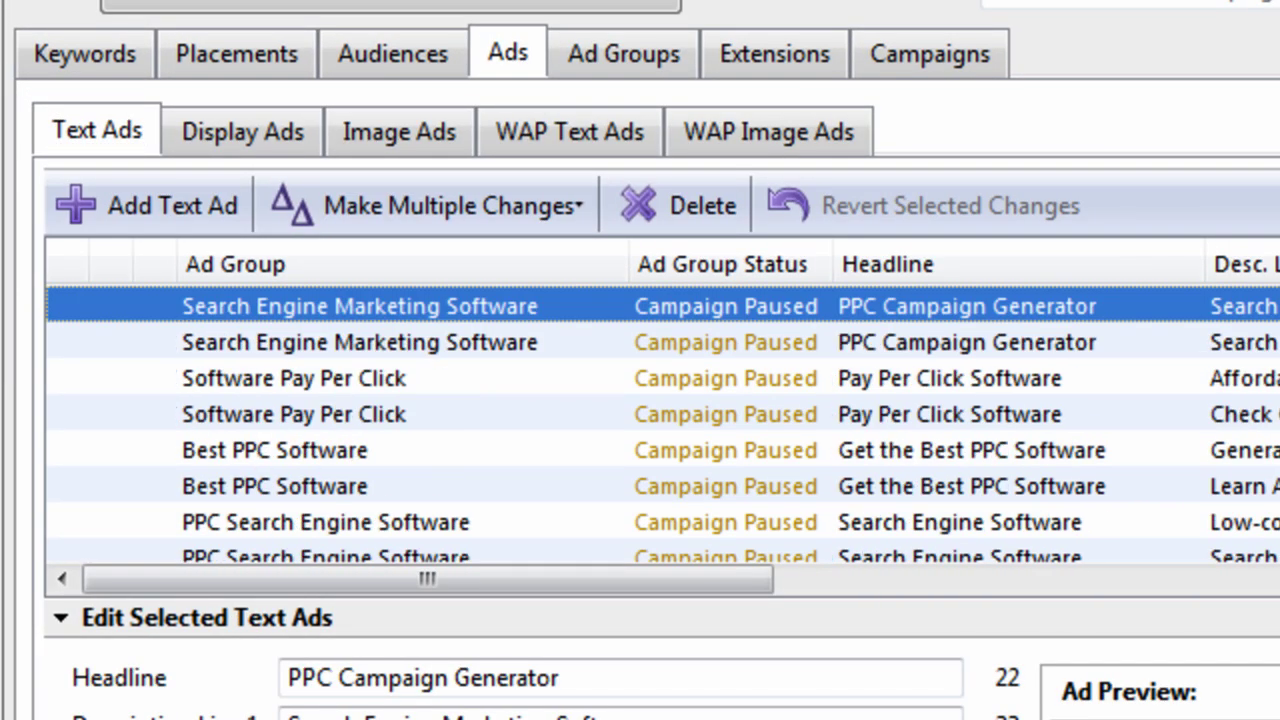
pyautogui.click(431, 53)
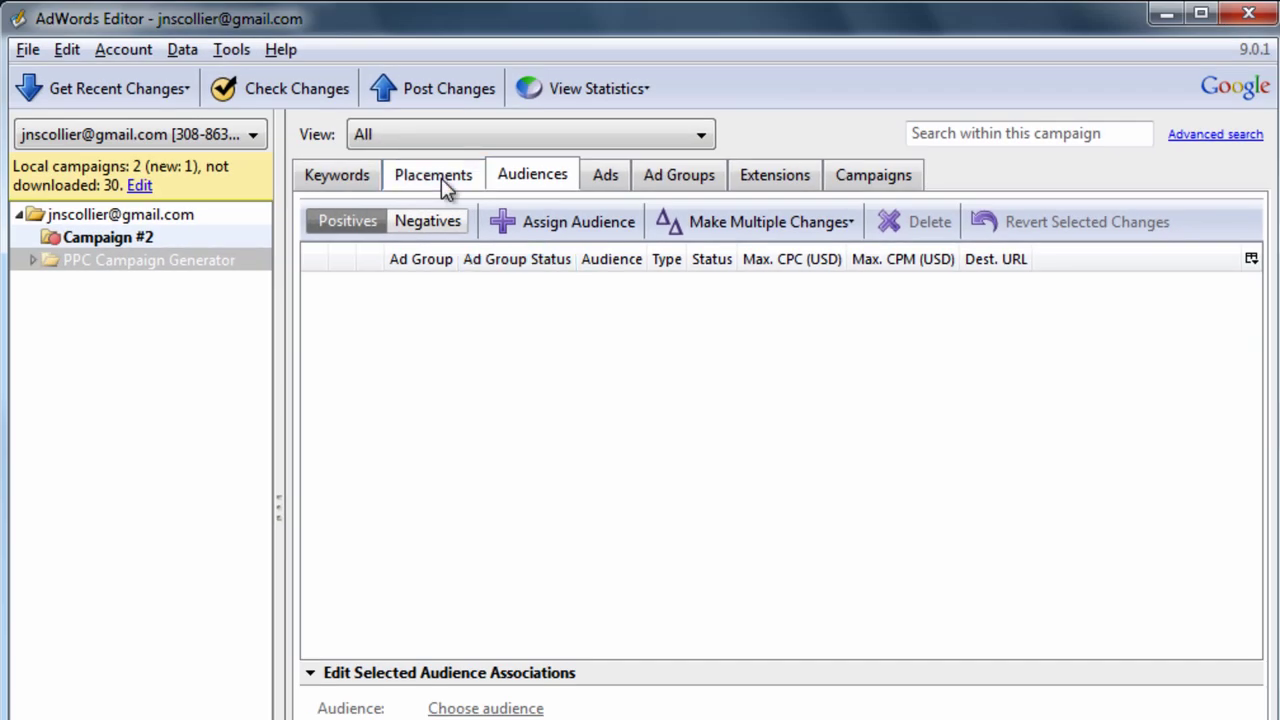
pyautogui.click(441, 178)
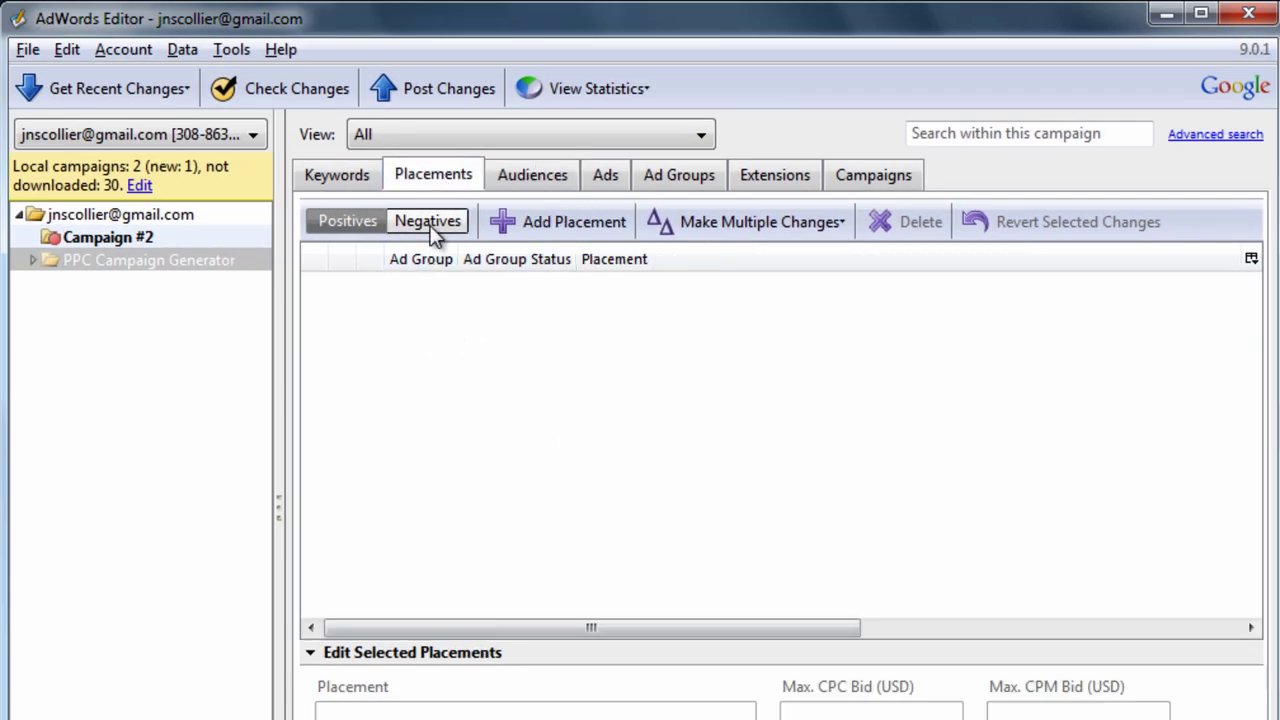
pyautogui.click(337, 176)
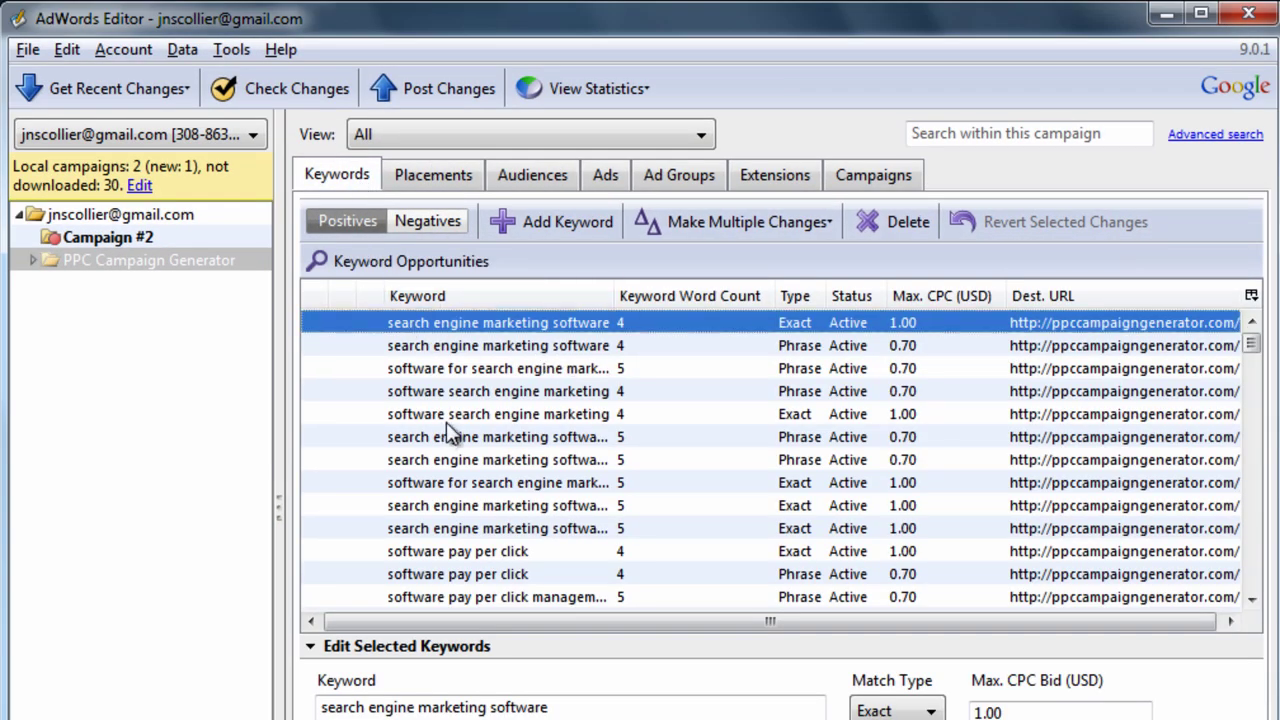
# - Expand and collapse PPC Campaign Generator, then display the keywords for the entire account
pyautogui.click(32, 262)
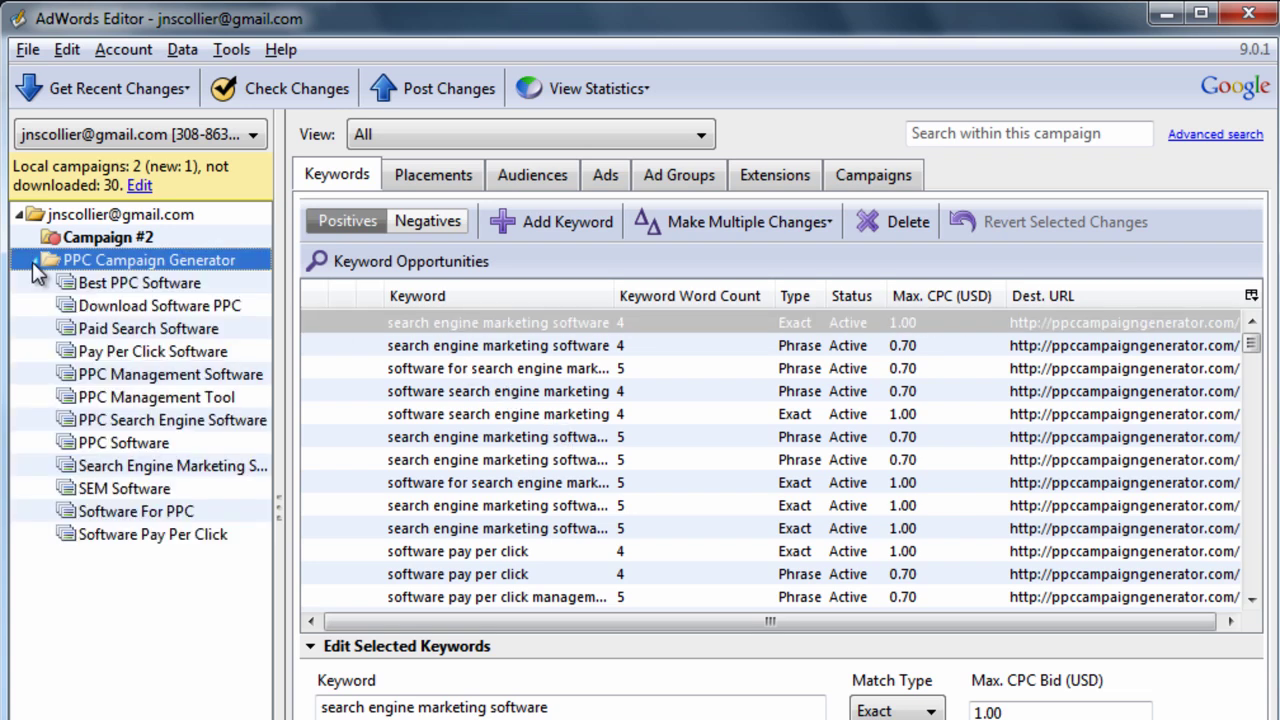
pyautogui.click(32, 262)
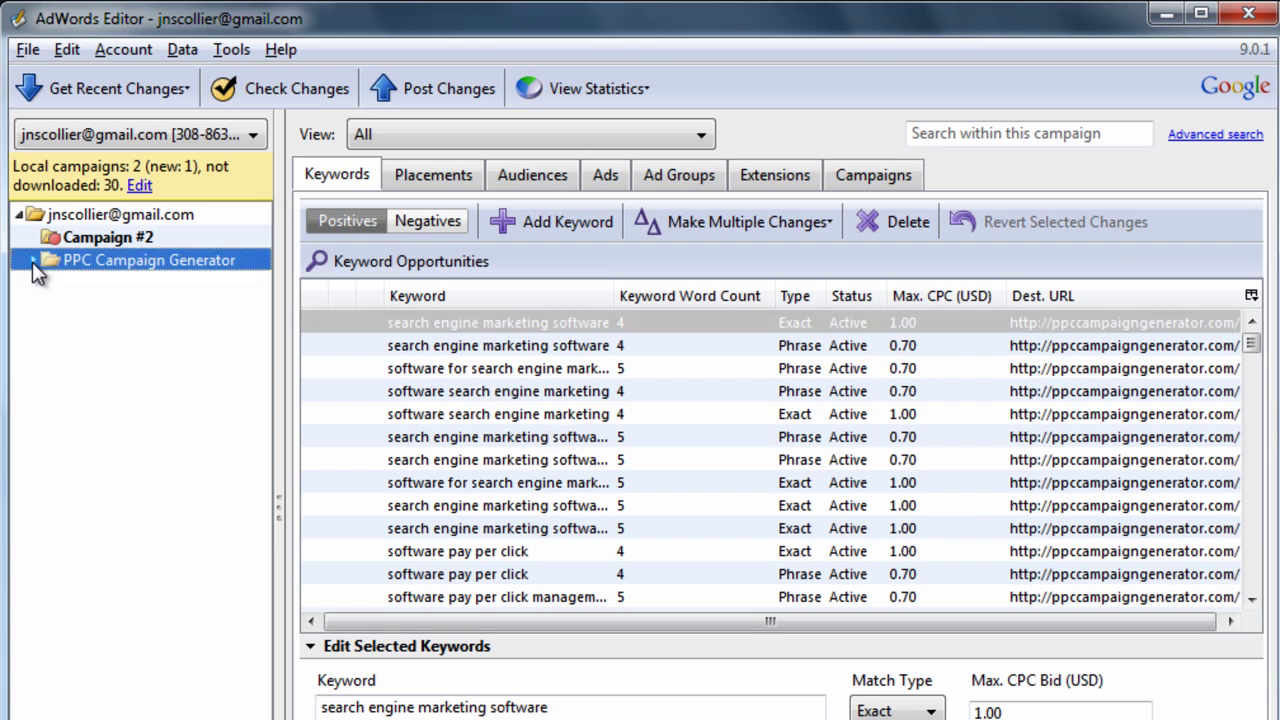
pyautogui.click(131, 215)
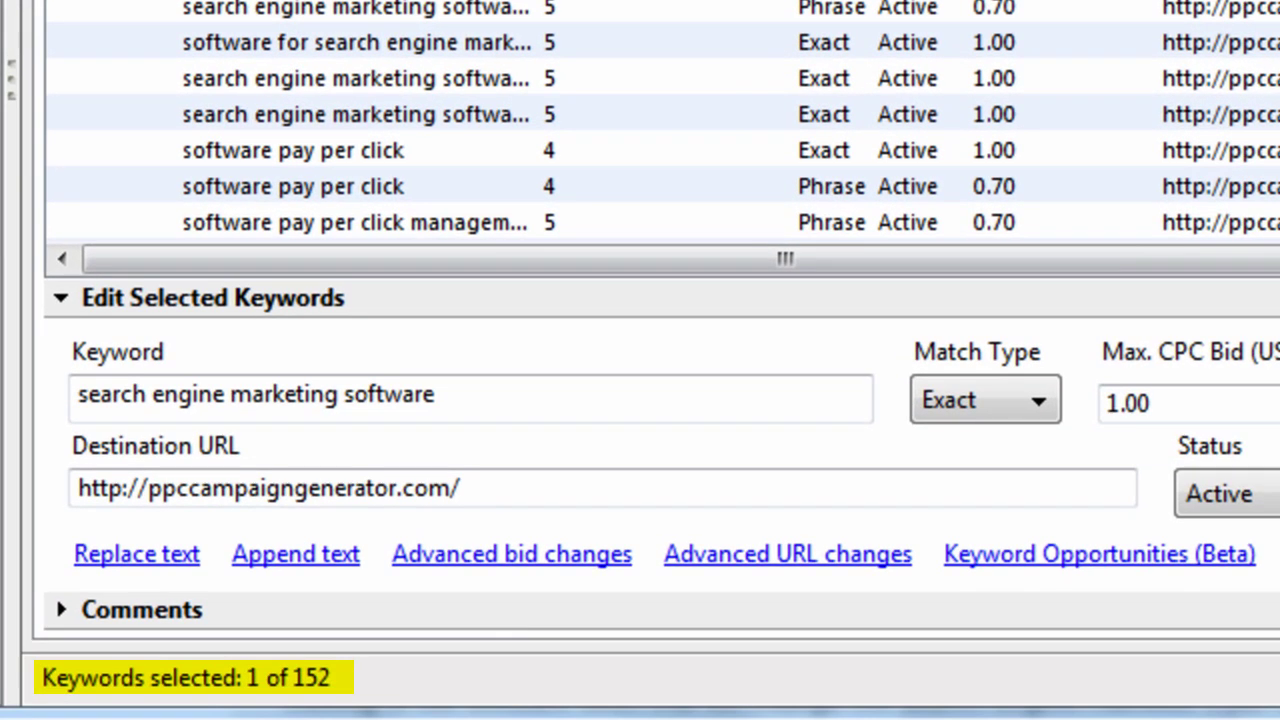
# - Get recent changes with the Basic (faster) option for campaigns already downloaded, and select PPC Campaign Generator
pyautogui.click(290, 97)
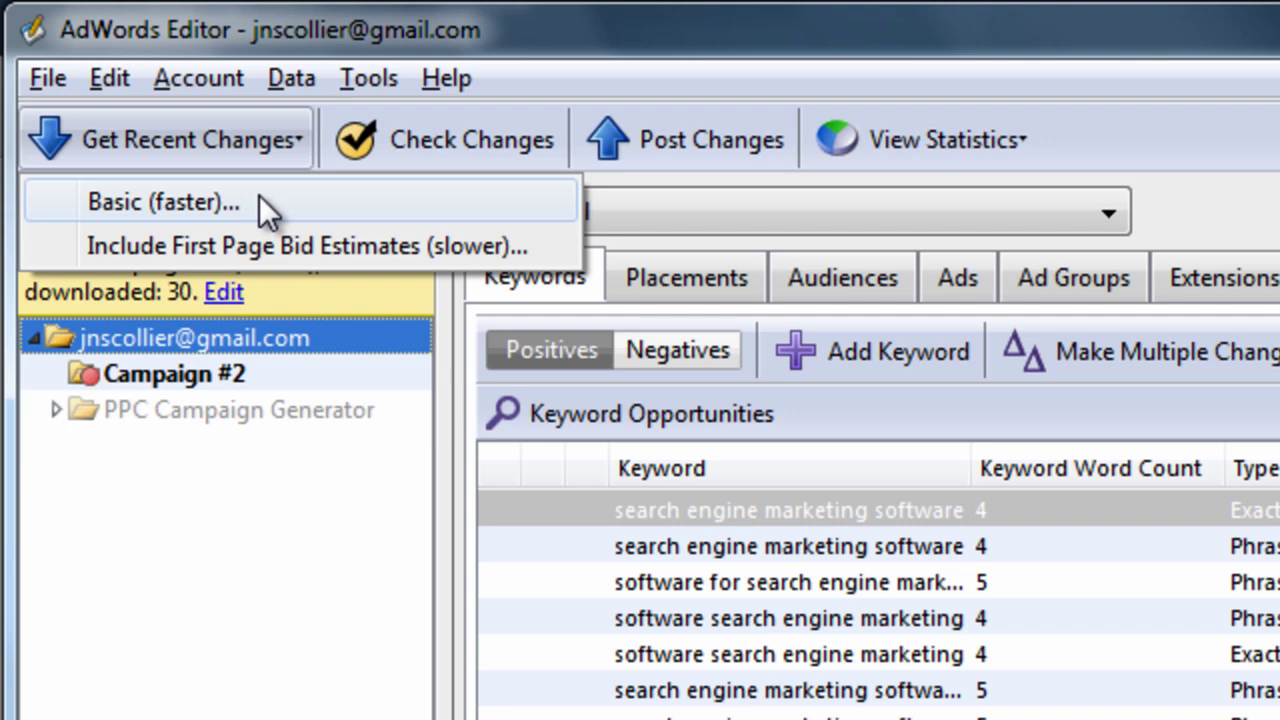
pyautogui.click(262, 201)
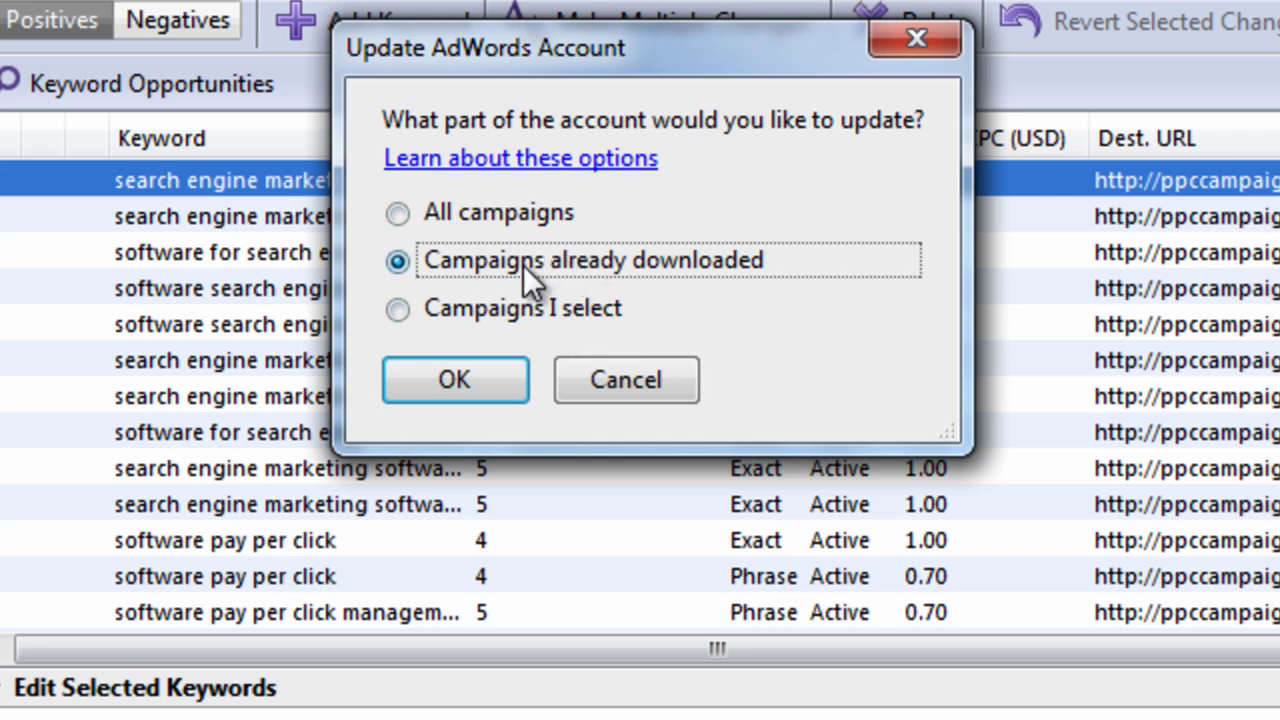
pyautogui.click(481, 383)
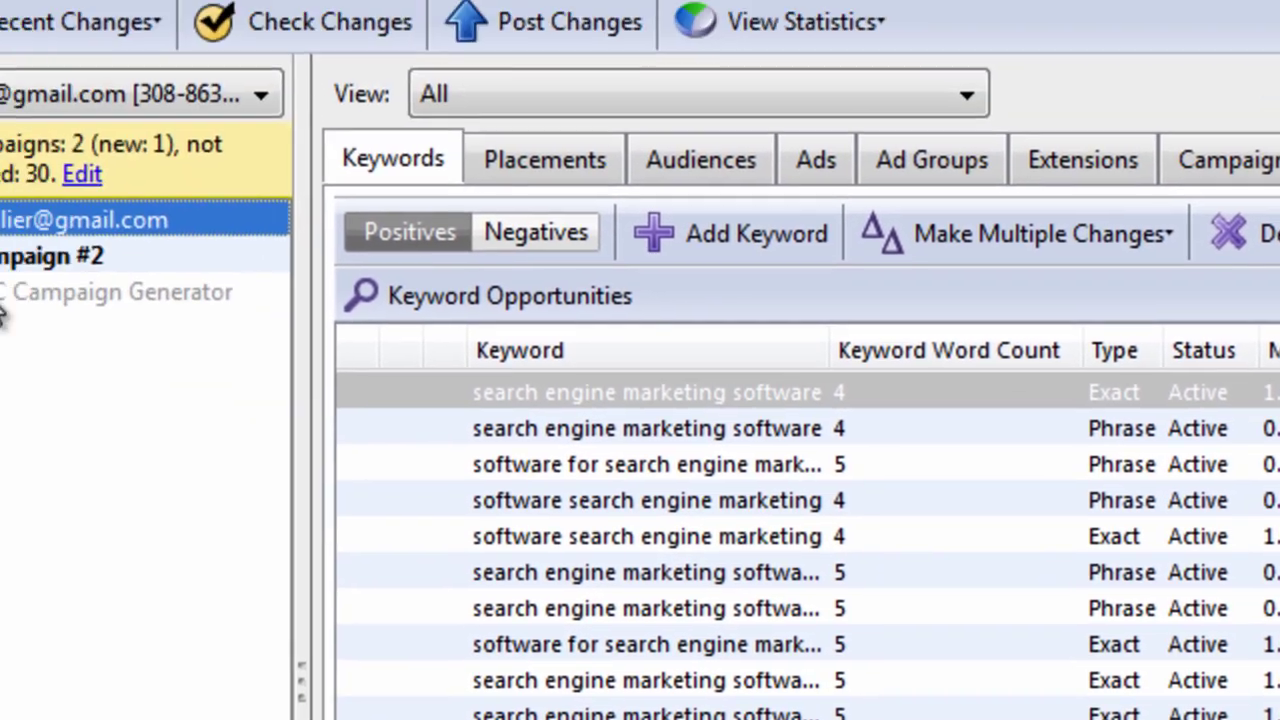
pyautogui.click(115, 370)
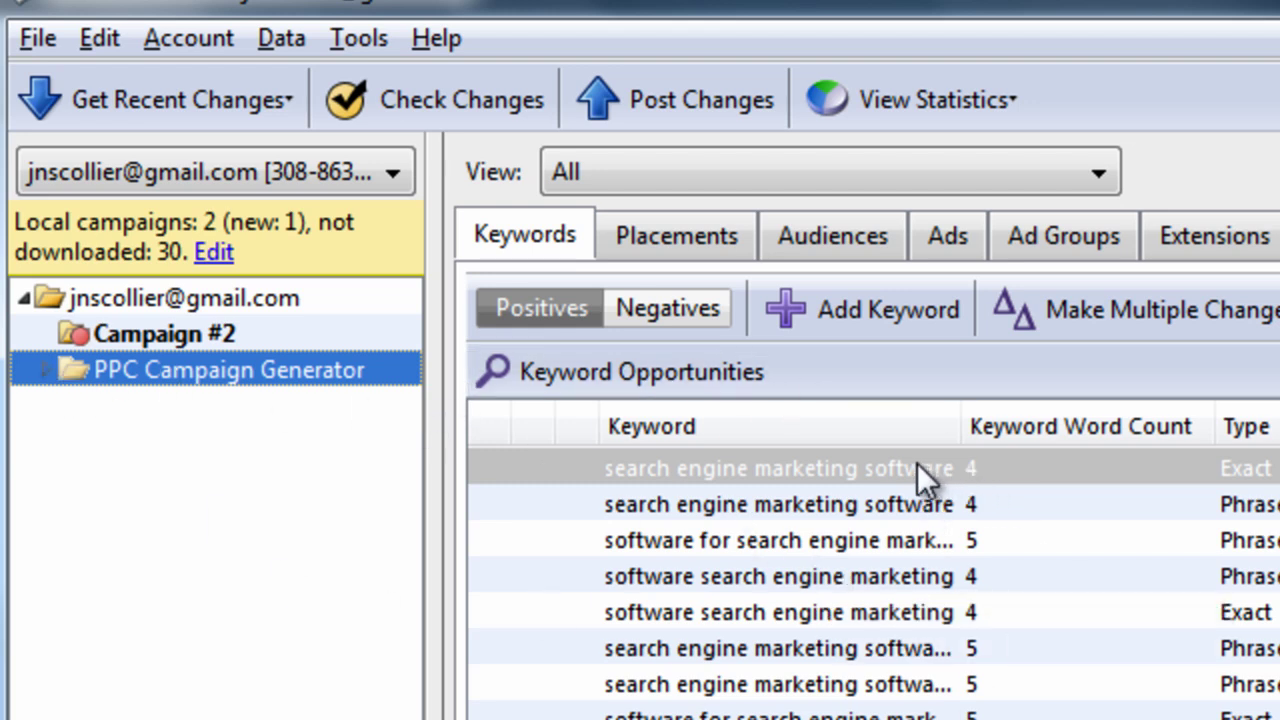
# - Delete Campaign #2 from the account and expand PPC Campaign Generator to show its ad groups
pyautogui.click(133, 333)
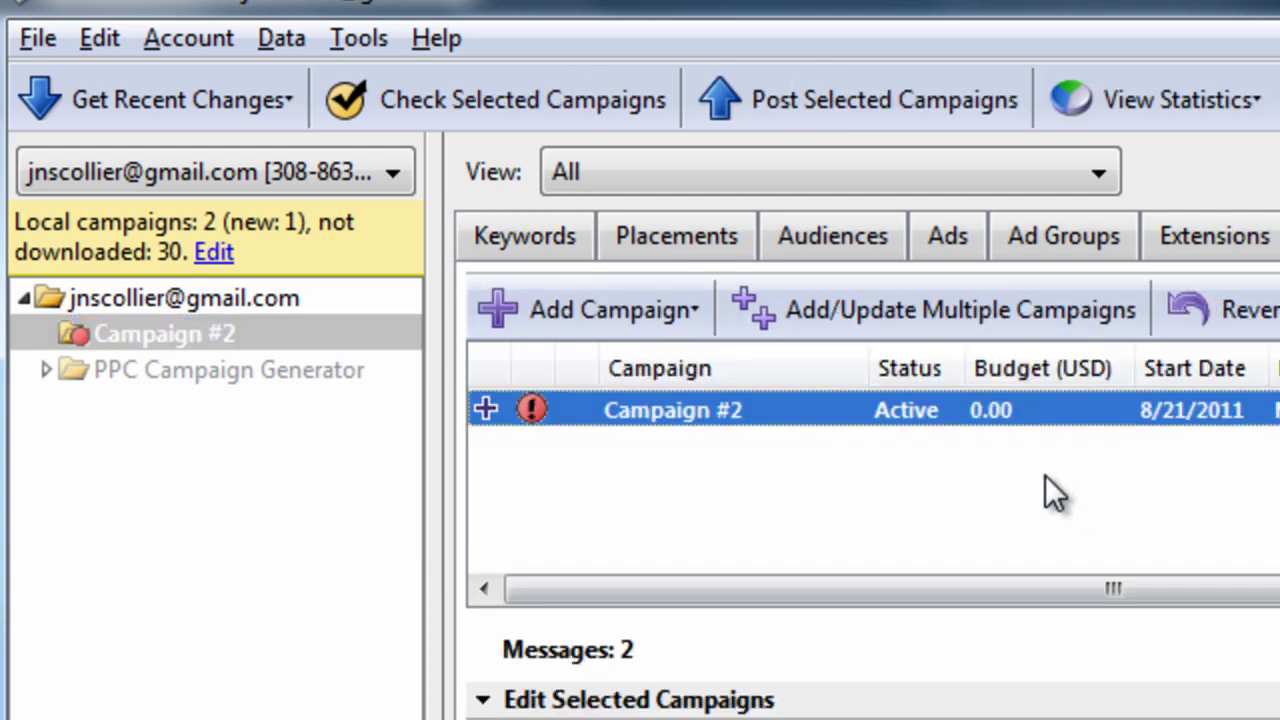
pyautogui.press('Delete')
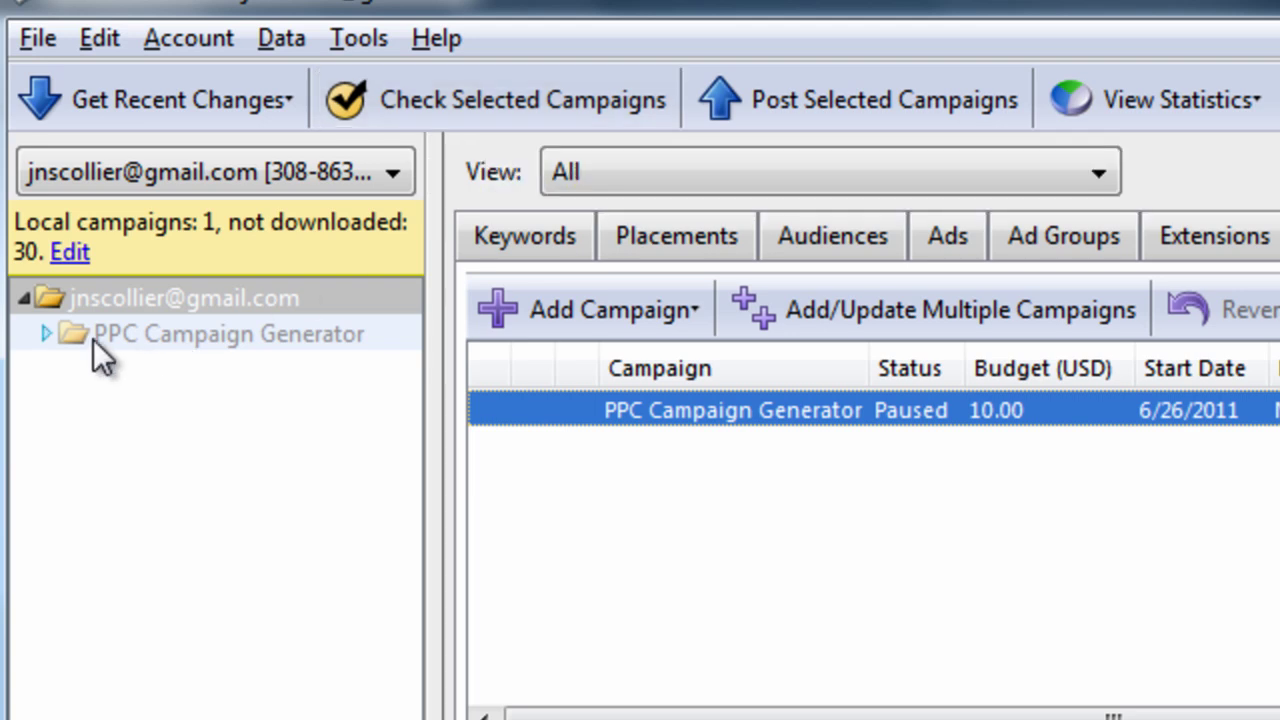
pyautogui.click(46, 332)
# - Add a text ad to Best PPC Software with headline "fdsfsd", description line 1 "fsdfsd" and description line 2 "dsfsdfsdf"
pyautogui.click(203, 337)
pyautogui.click(221, 368)
pyautogui.click(703, 405)
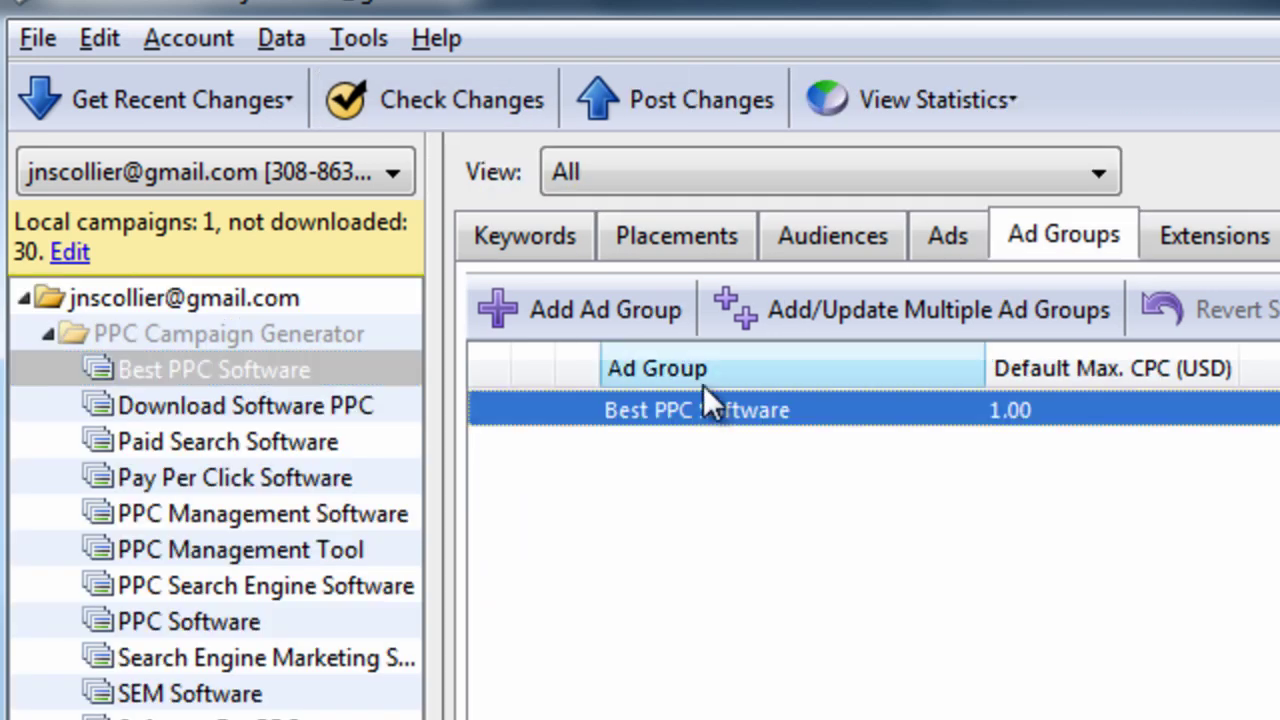
pyautogui.click(975, 240)
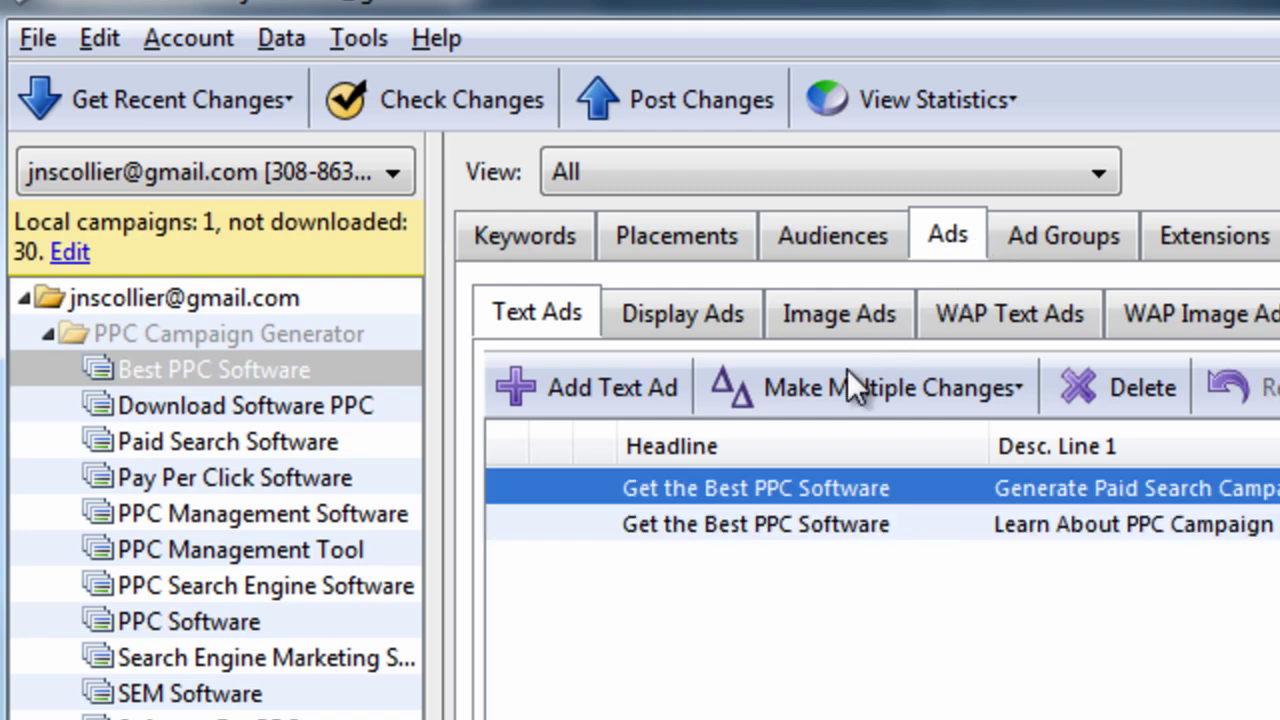
pyautogui.click(668, 398)
pyautogui.write('fdsfsd')
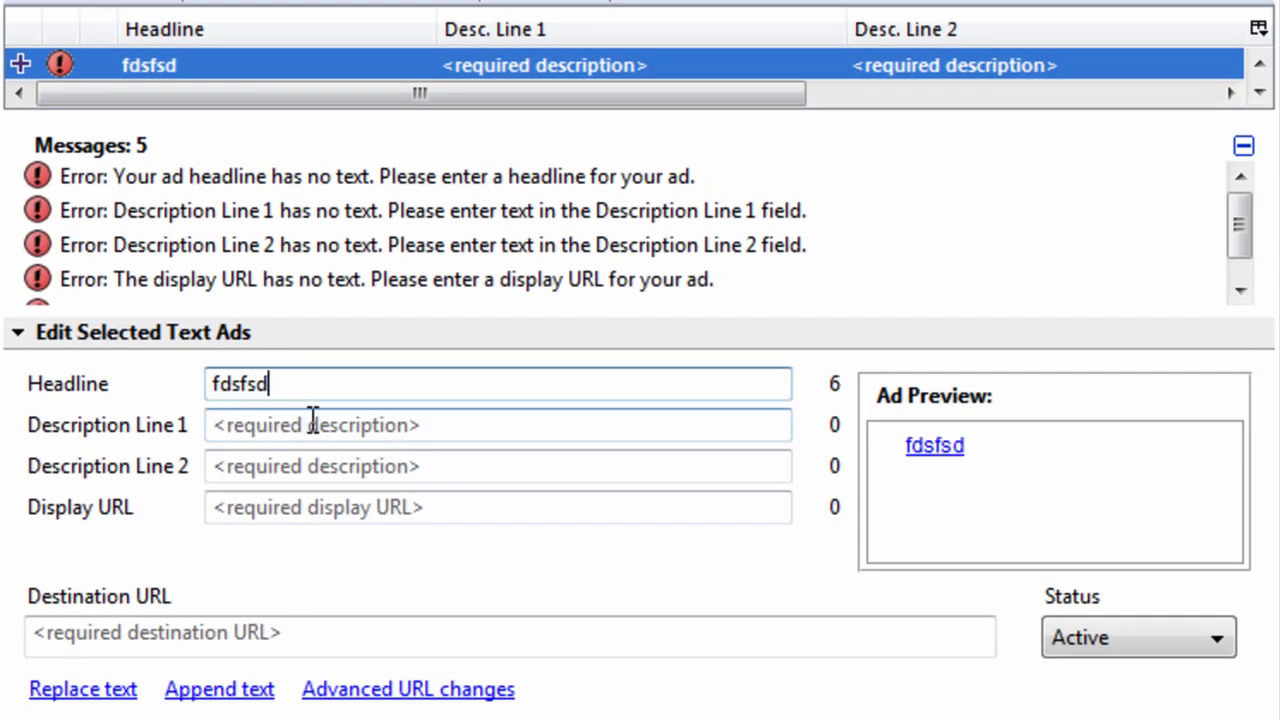
pyautogui.click(320, 425)
pyautogui.write('fsdfsd')
pyautogui.click(320, 465)
pyautogui.write('dsfsdfsdf')
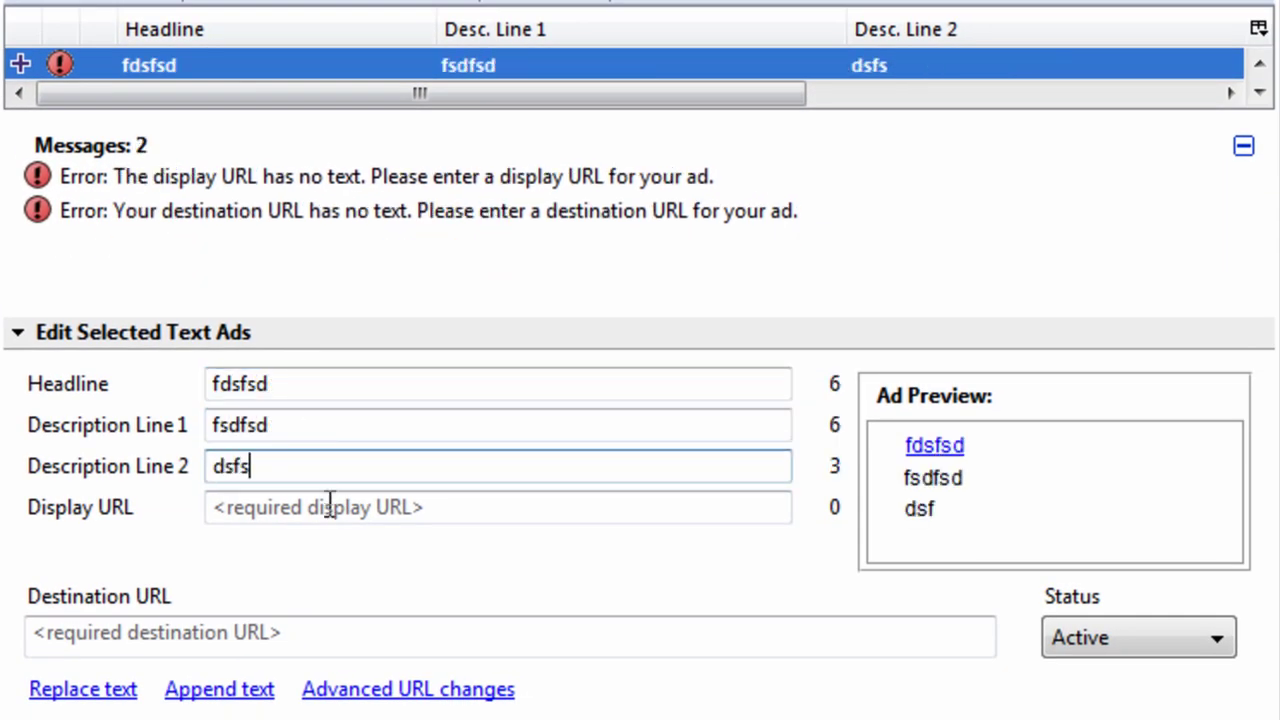
pyautogui.click(329, 508)
pyautogui.write('ppccampaig')
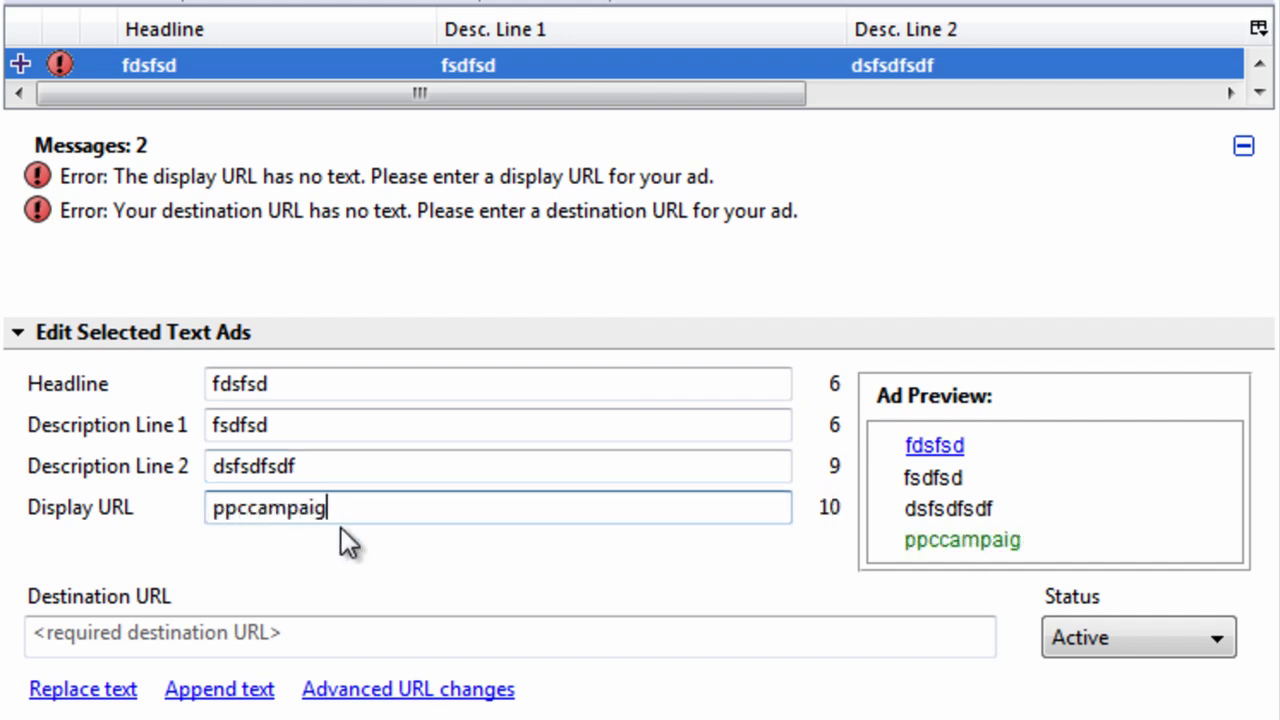
pyautogui.write('ngeneratoc')
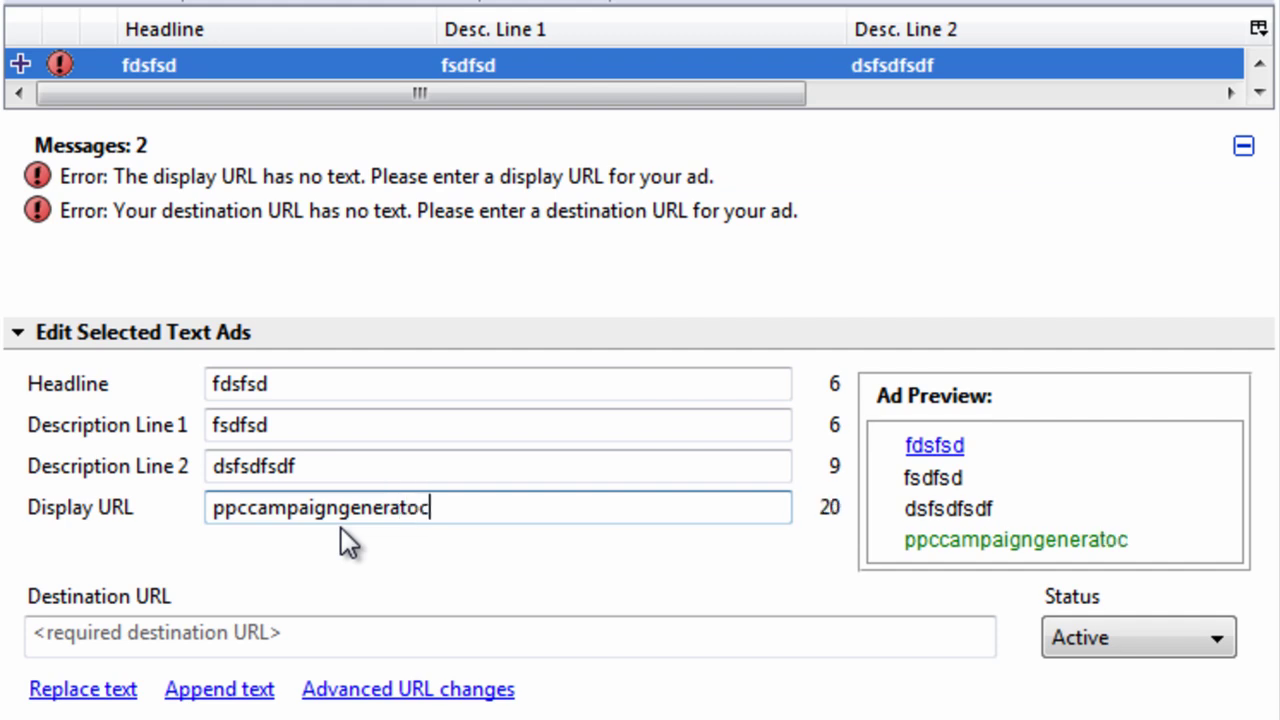
pyautogui.press('BackSpace')
pyautogui.write('r.com')
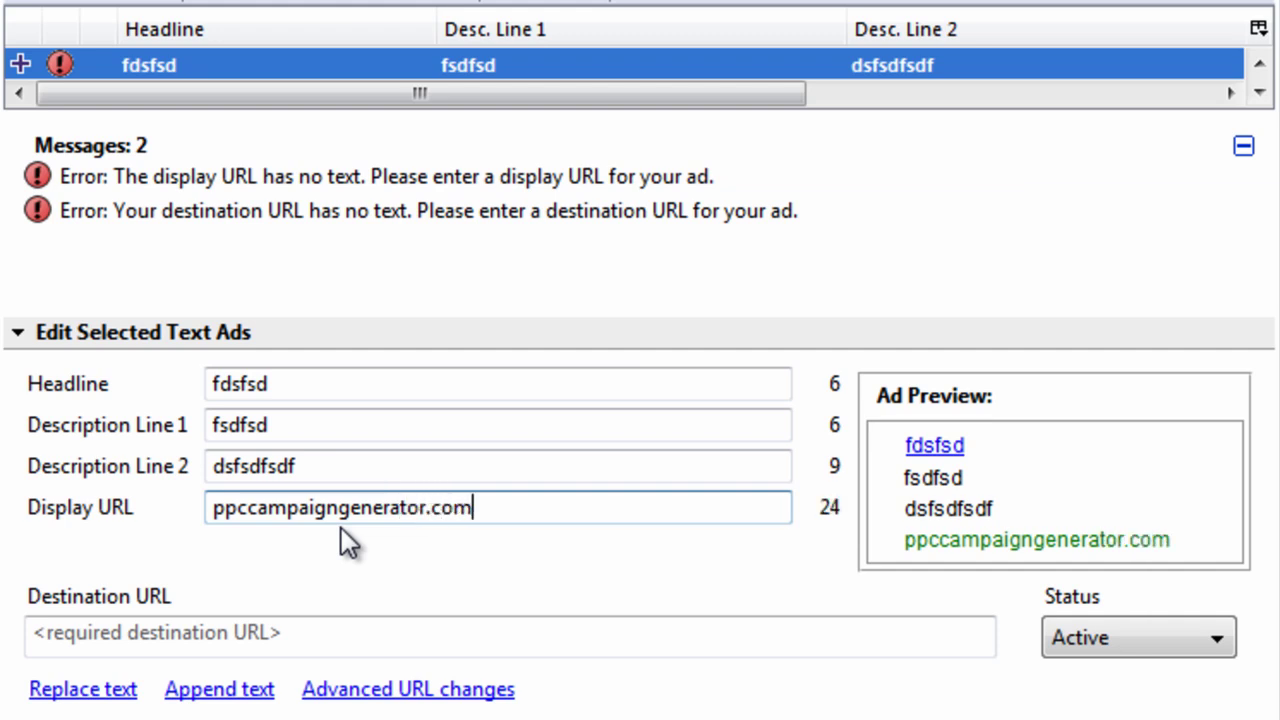
pyautogui.hotkey('ctrl', 'a')
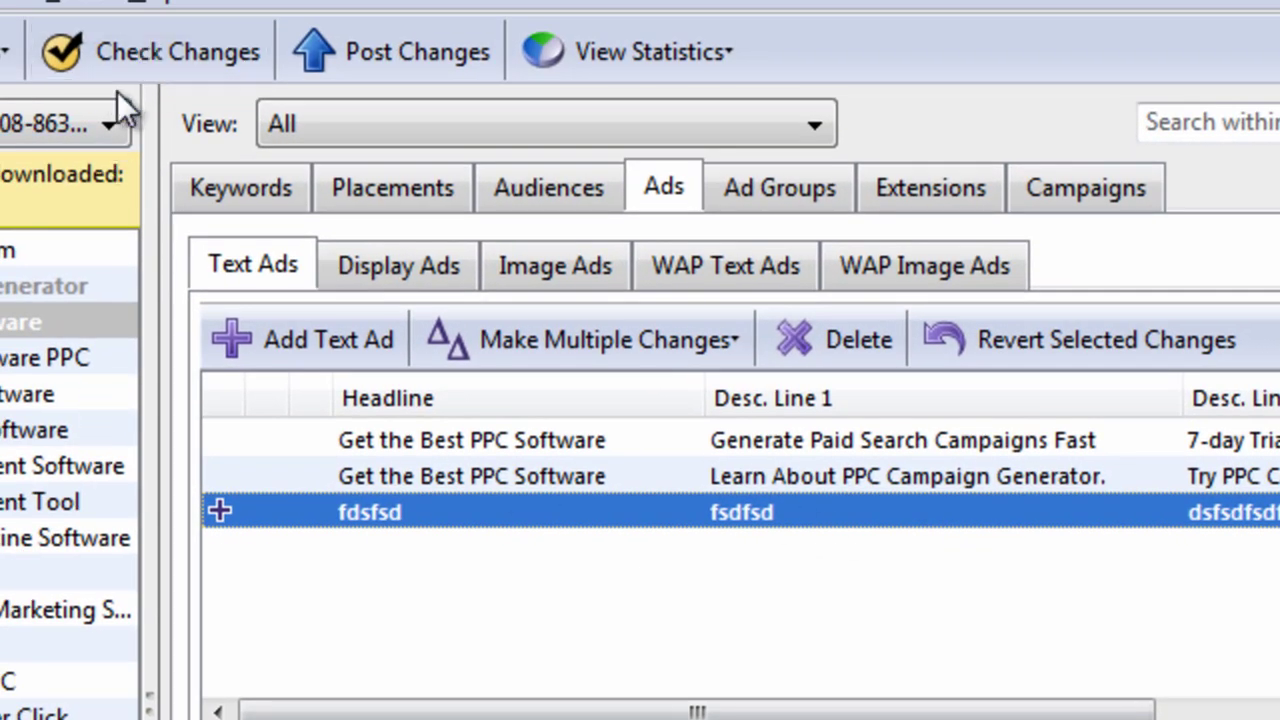
# - Select PPC Campaign Generator and check the changes in all campaigns with AdWords
pyautogui.click(4, 288)
pyautogui.click(223, 60)
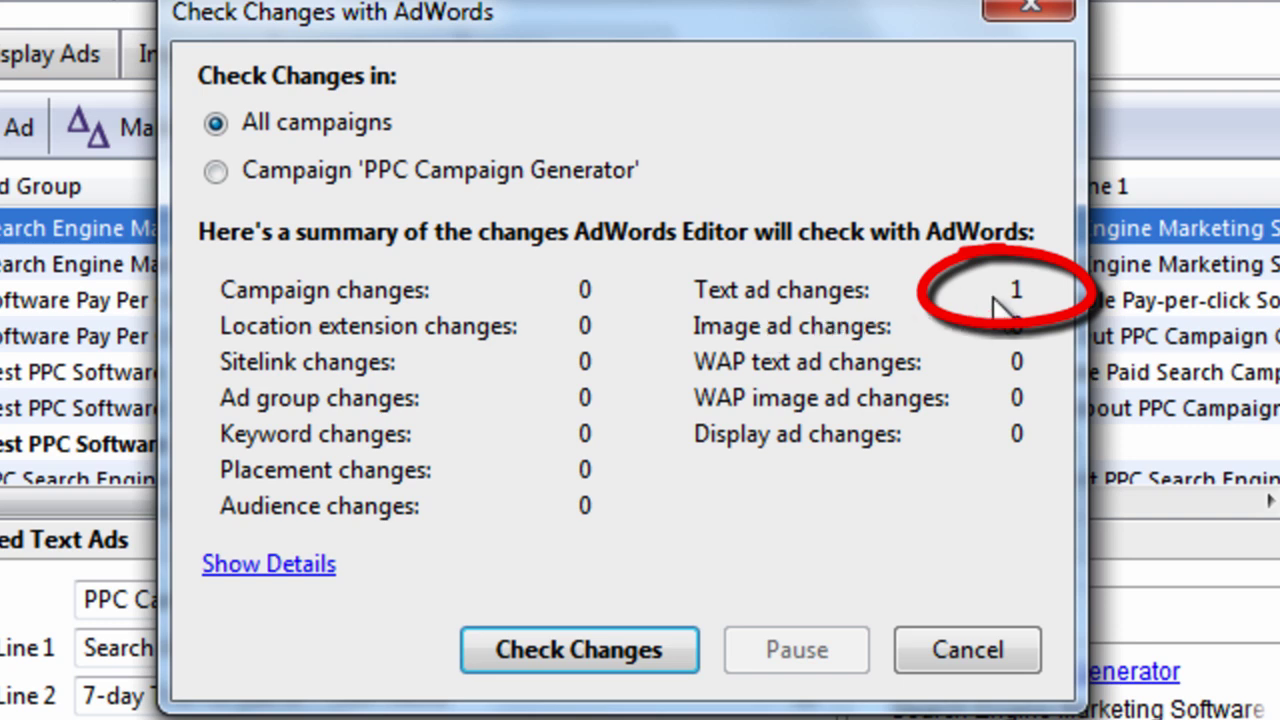
pyautogui.click(659, 658)
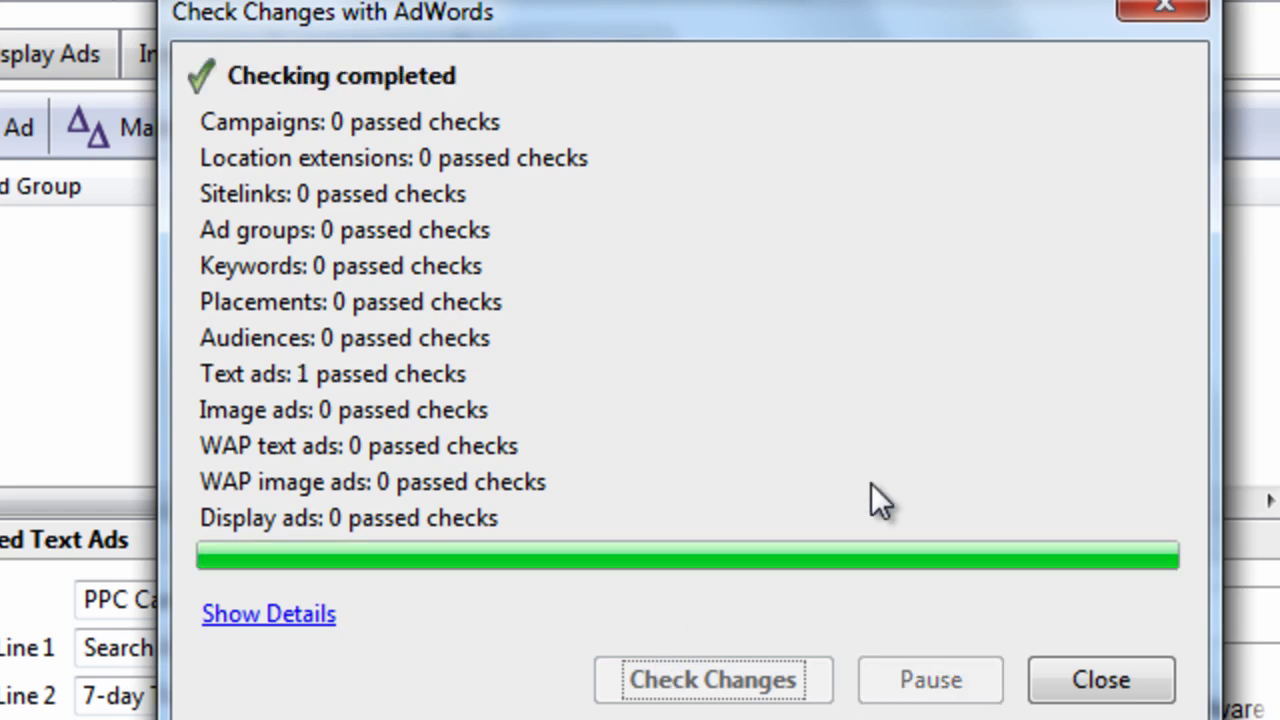
pyautogui.click(1098, 686)
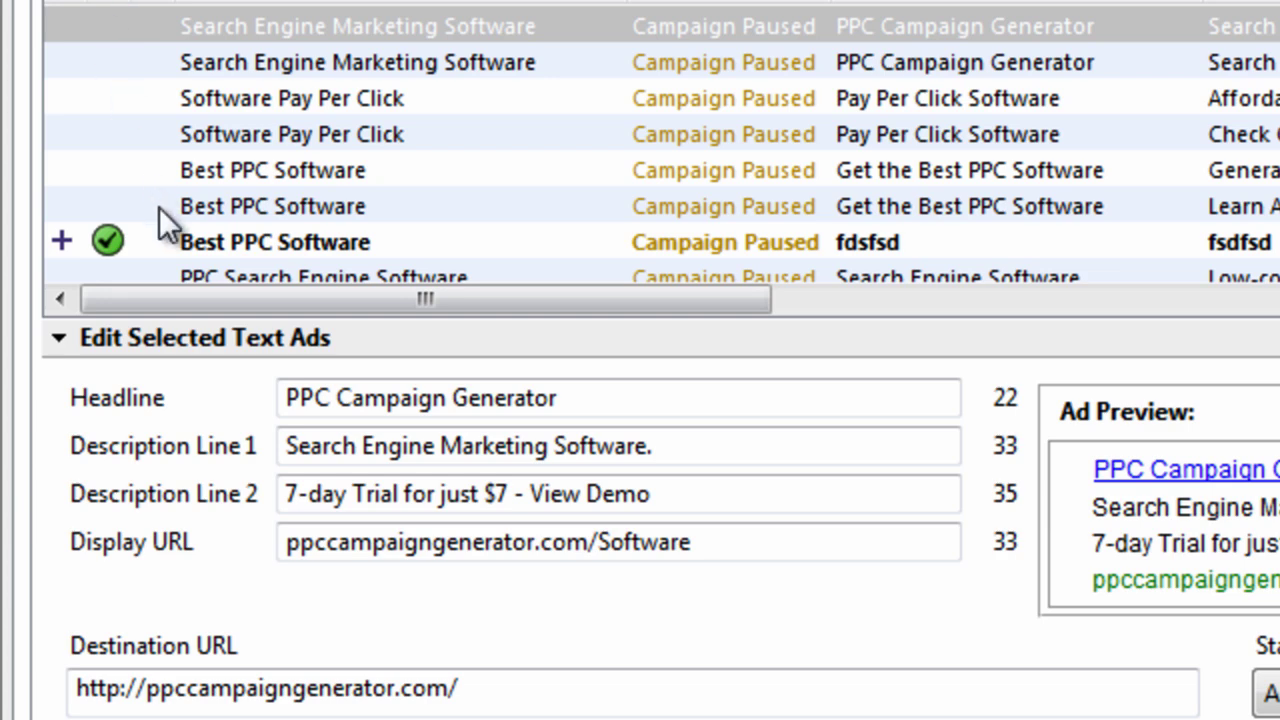
# - Examine the check status of the new "fdsfsd" text ad in the campaign's ad list
pyautogui.click(109, 240)
pyautogui.scroll(-1, 297, 173)
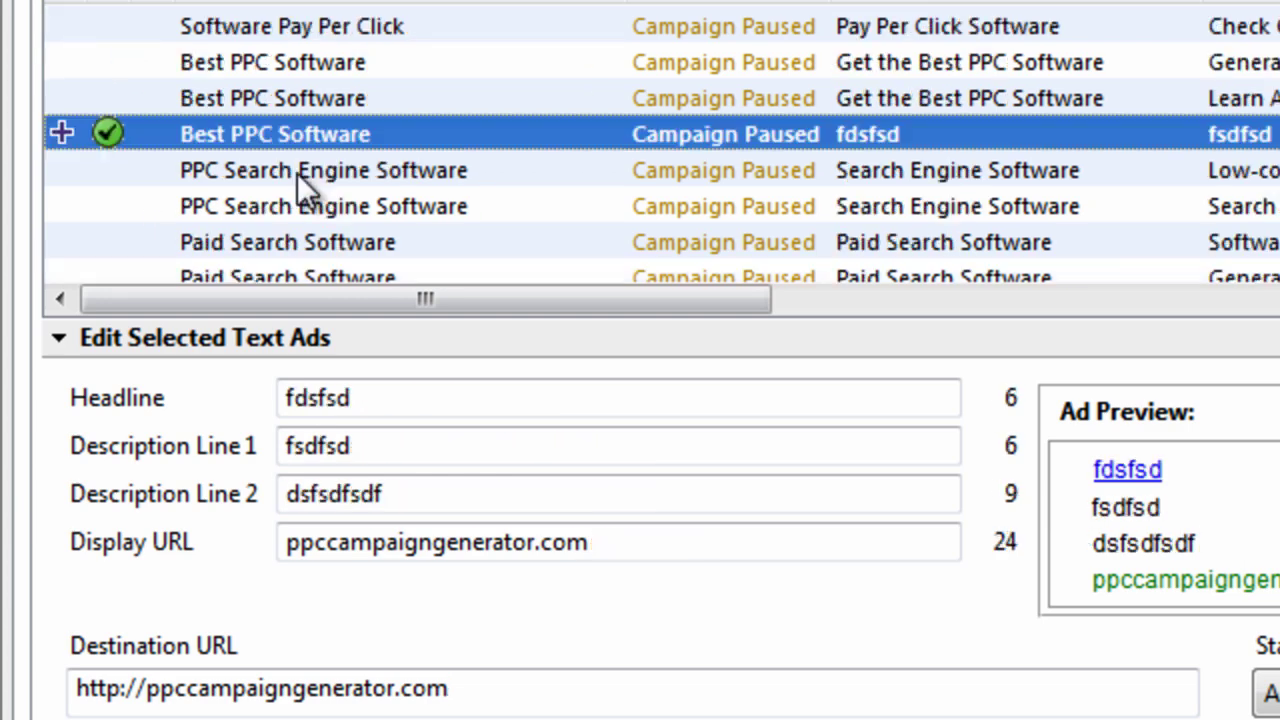
pyautogui.click(403, 171)
pyautogui.click(351, 131)
pyautogui.moveTo(101, 137)
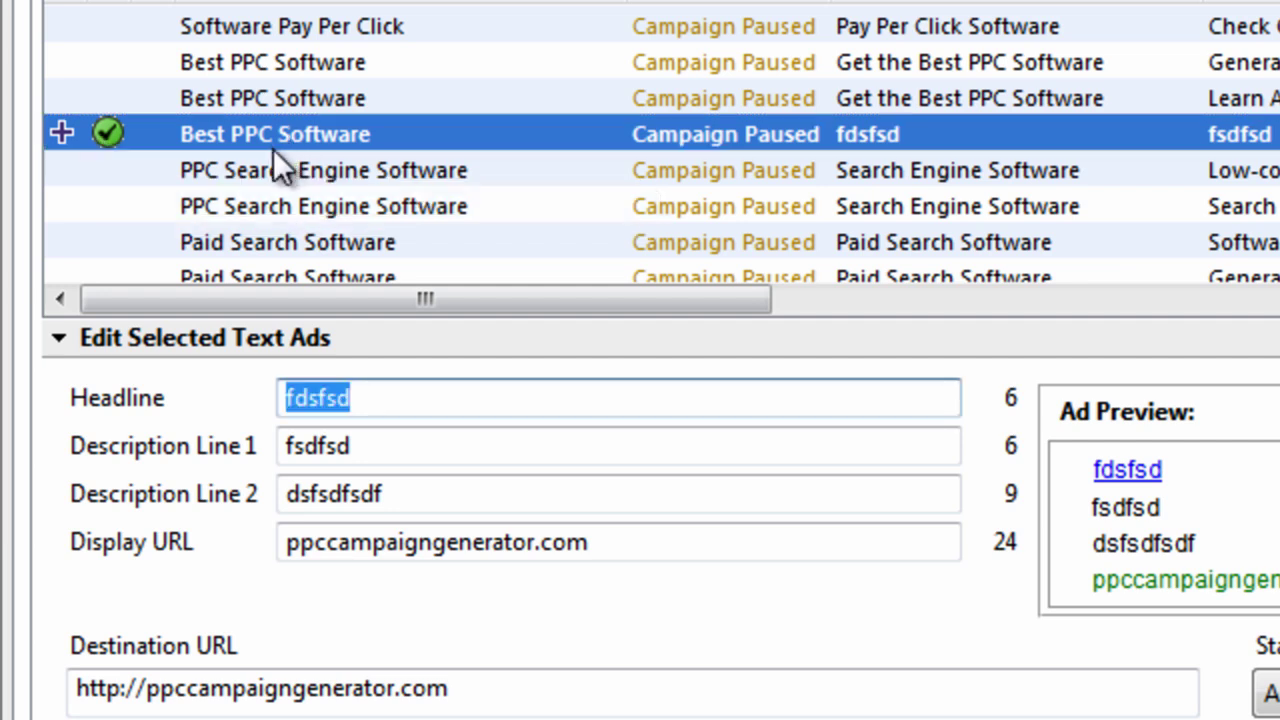
pyautogui.click(262, 156)
pyautogui.click(137, 133)
pyautogui.moveTo(107, 134)
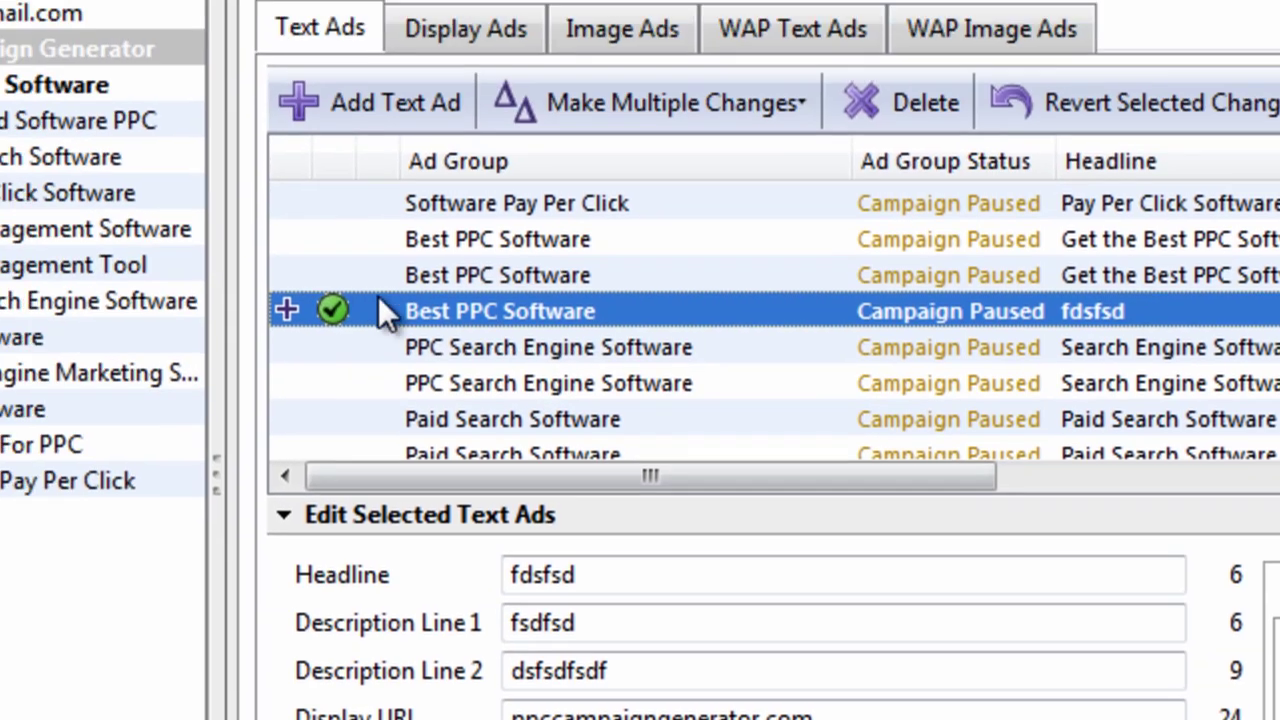
# - Remove the new "fdsfsd" text ad from the Best PPC Software ad group
pyautogui.click(281, 95)
pyautogui.click(743, 490)
pyautogui.hotkey('ctrl', 'z')
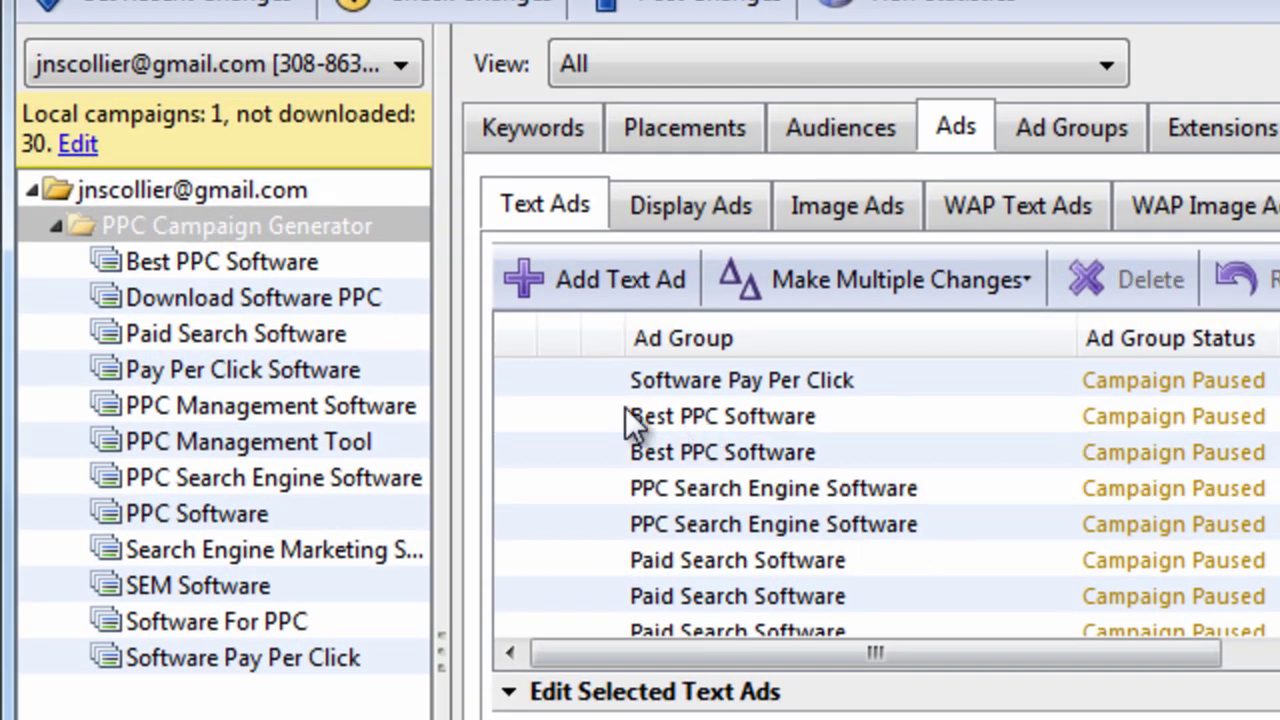
# - View the text ads of the whole account, then those of PPC Campaign Generator
pyautogui.click(54, 228)
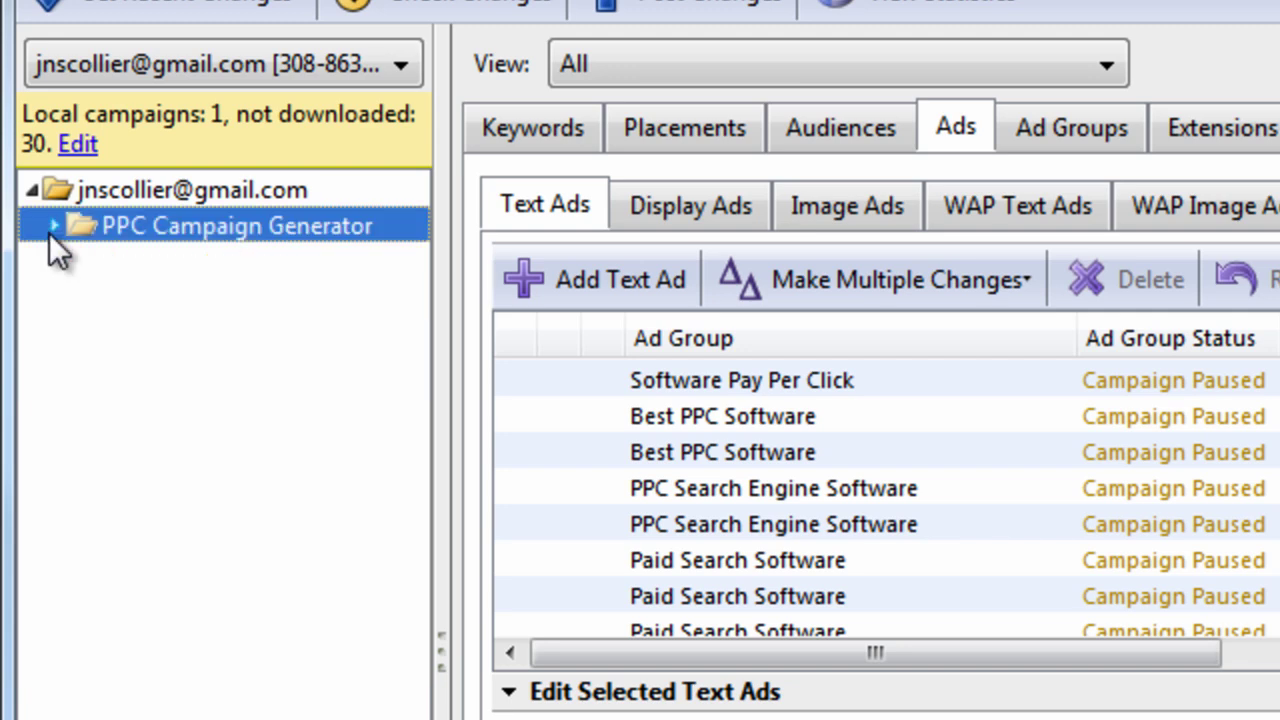
pyautogui.click(189, 191)
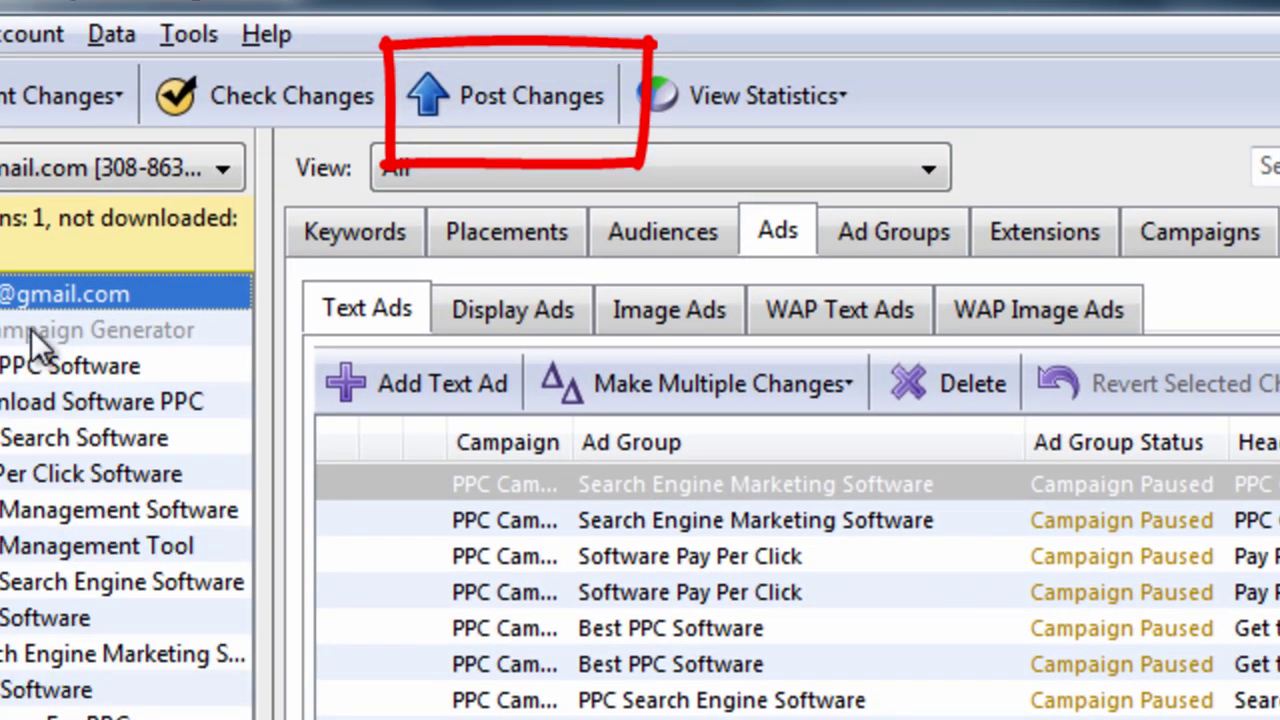
pyautogui.click(31, 330)
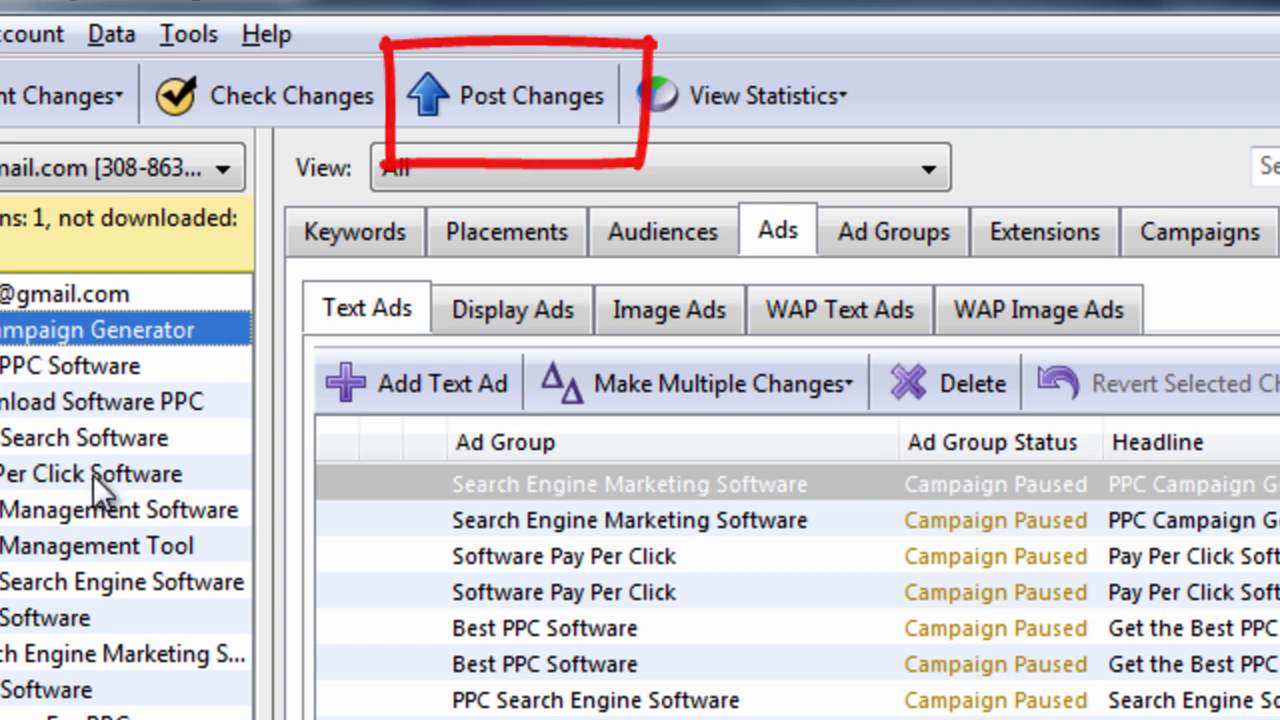
# - Add the keyword "the best ppc software ever" to the Best PPC Software ad group with match type Exact
pyautogui.click(133, 364)
pyautogui.click(409, 233)
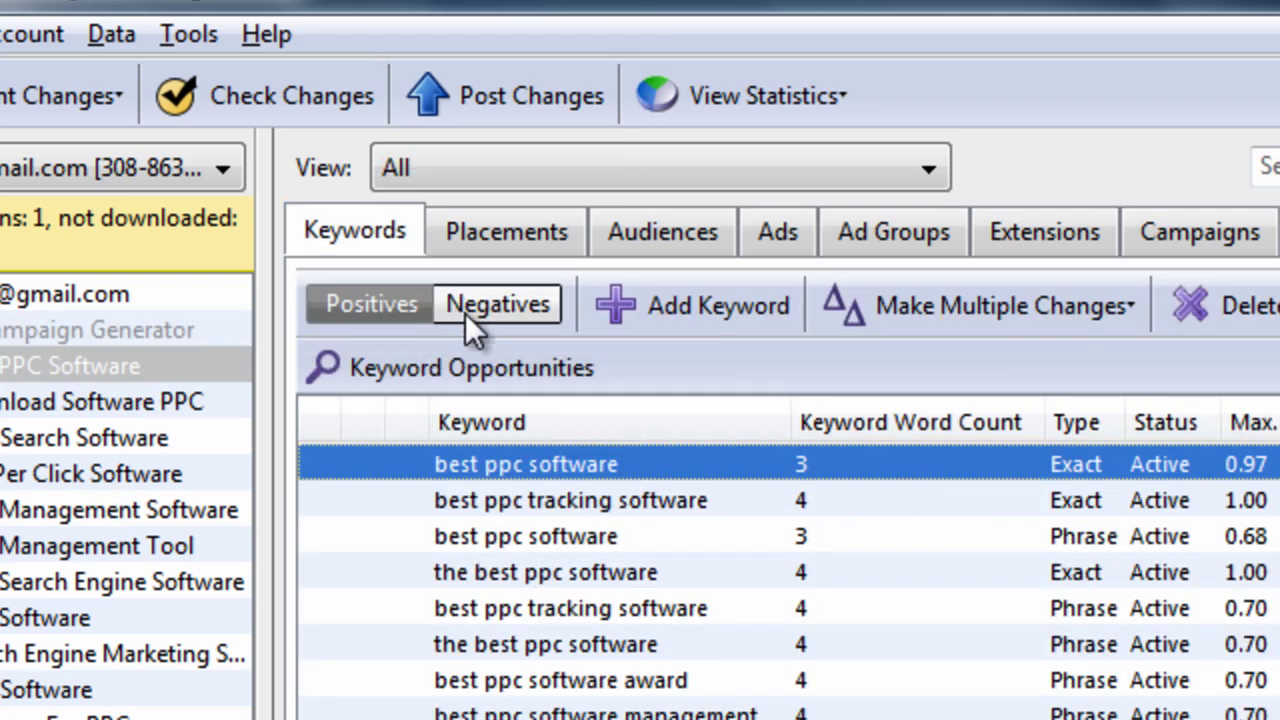
pyautogui.click(739, 305)
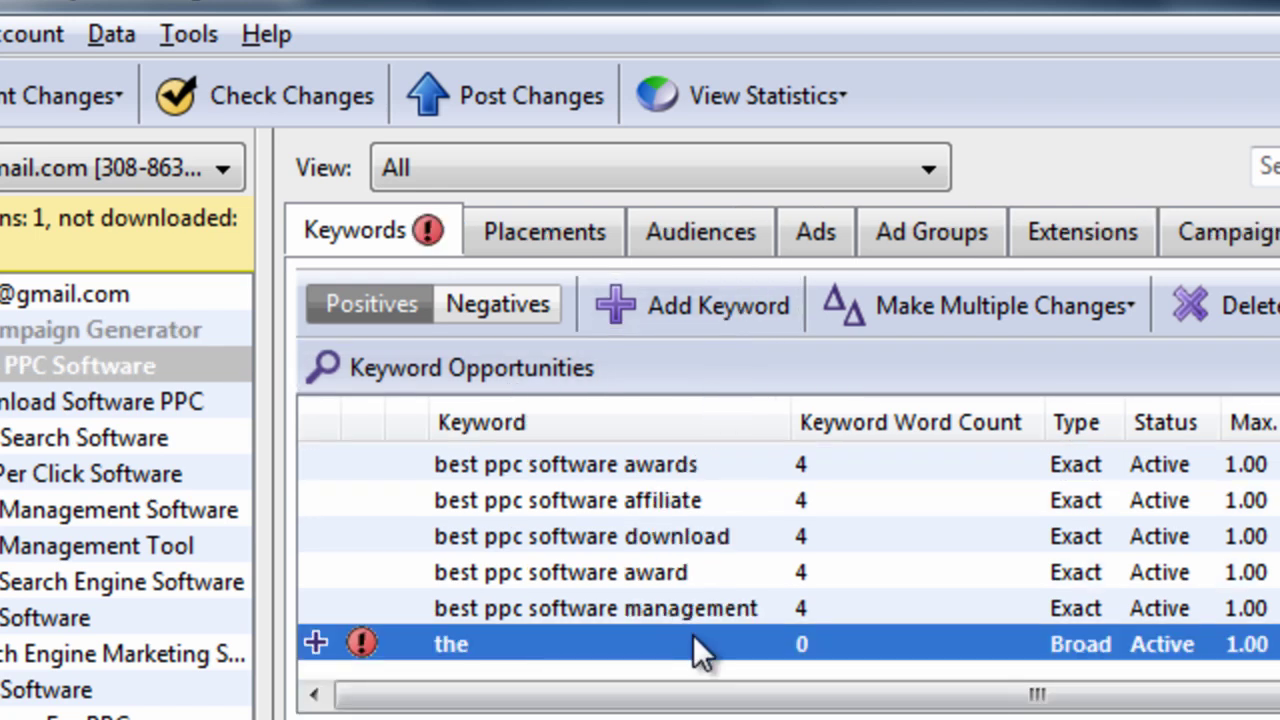
pyautogui.write('best ppc')
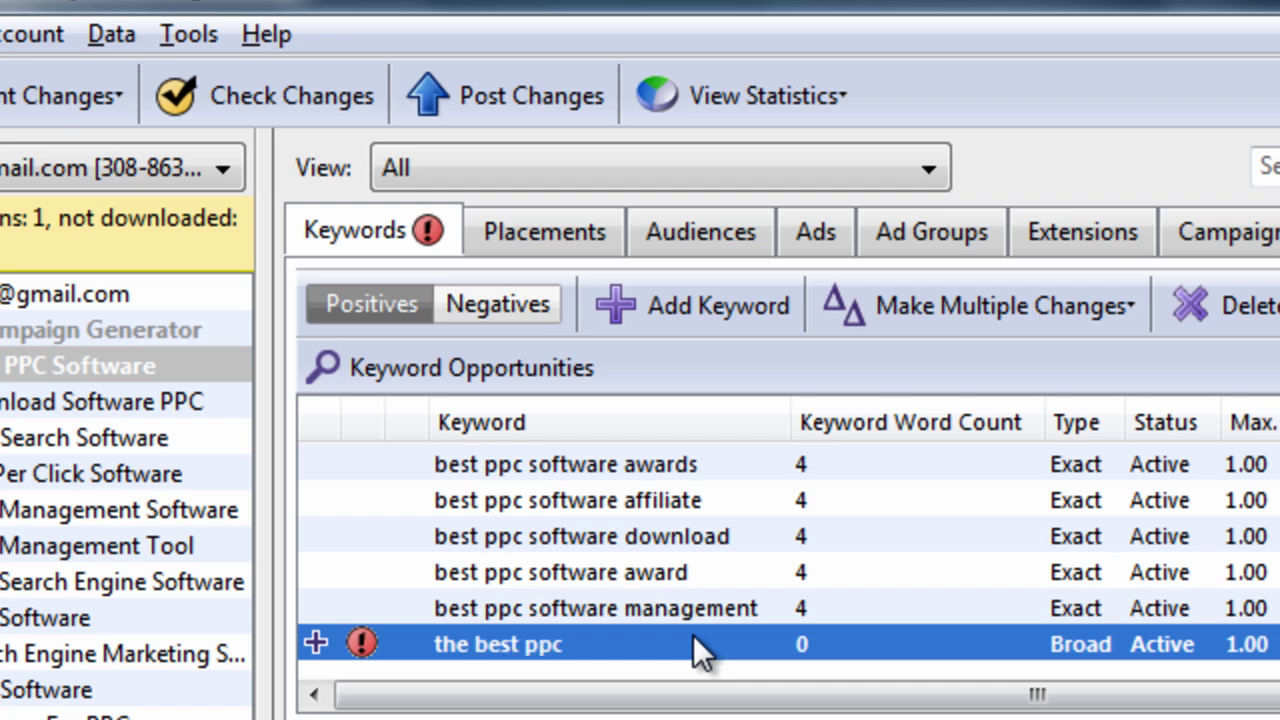
pyautogui.write(' software')
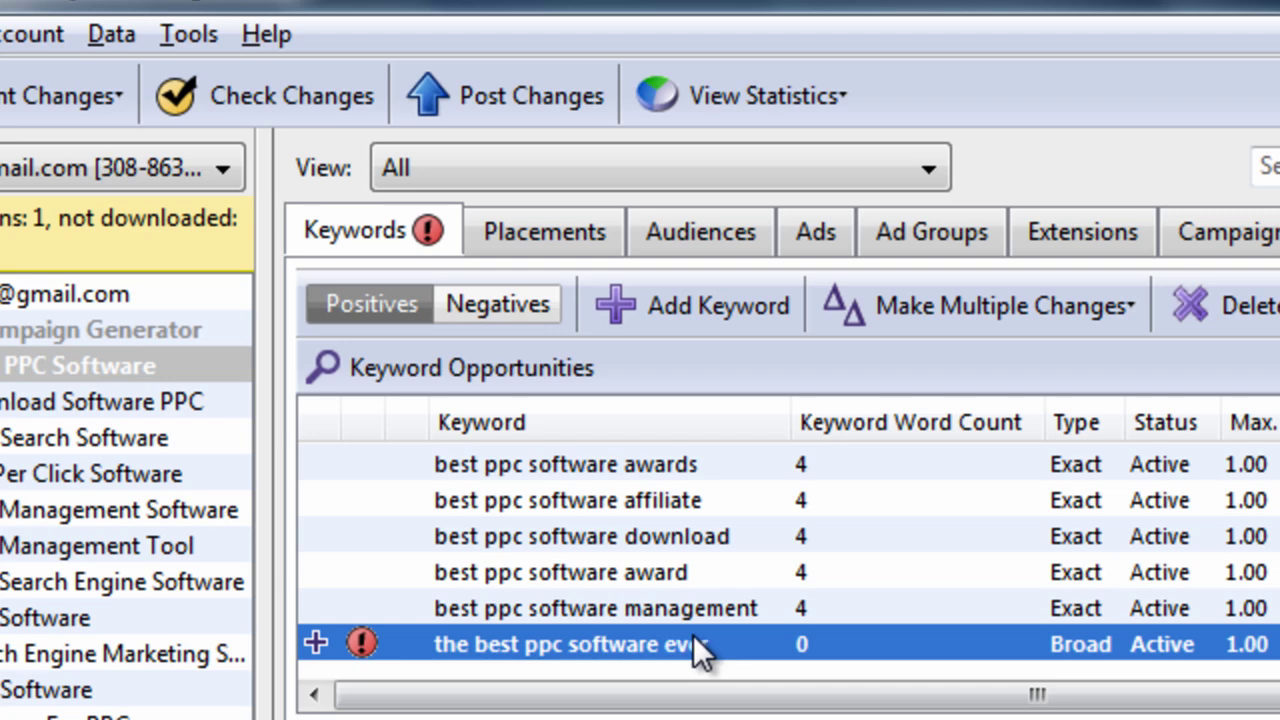
pyautogui.write(' ever')
pyautogui.press('Return')
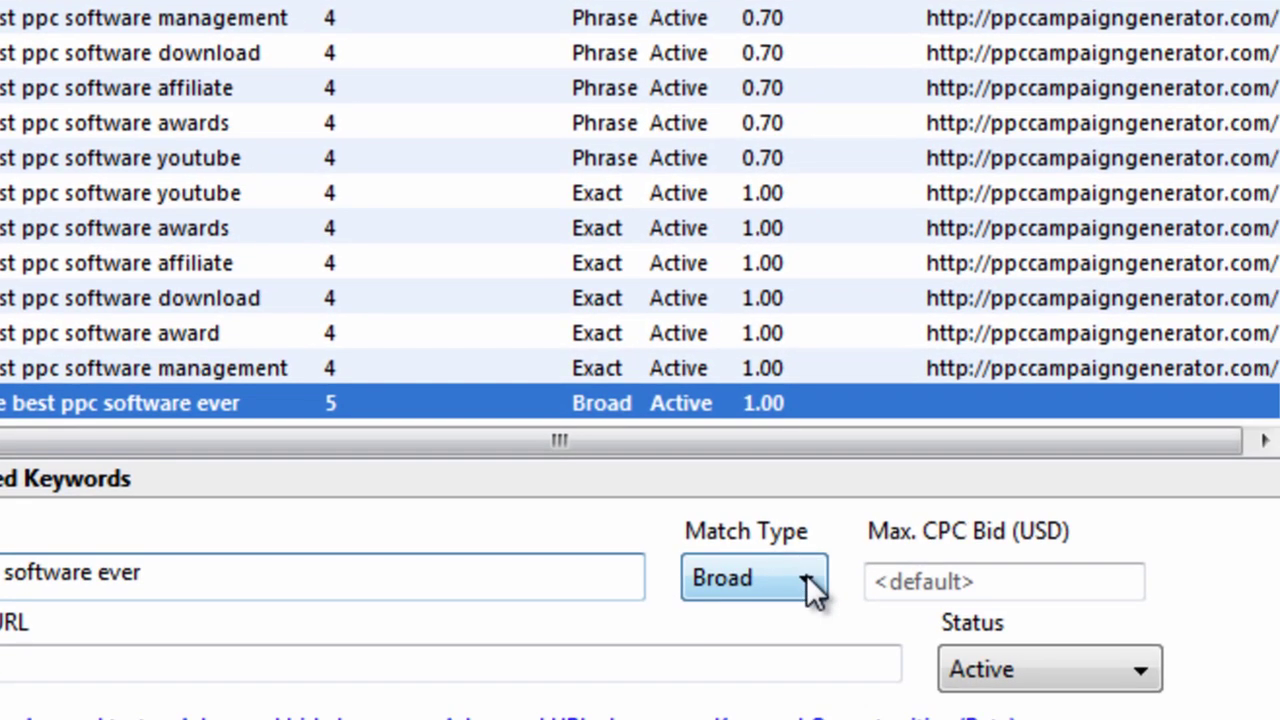
pyautogui.click(806, 578)
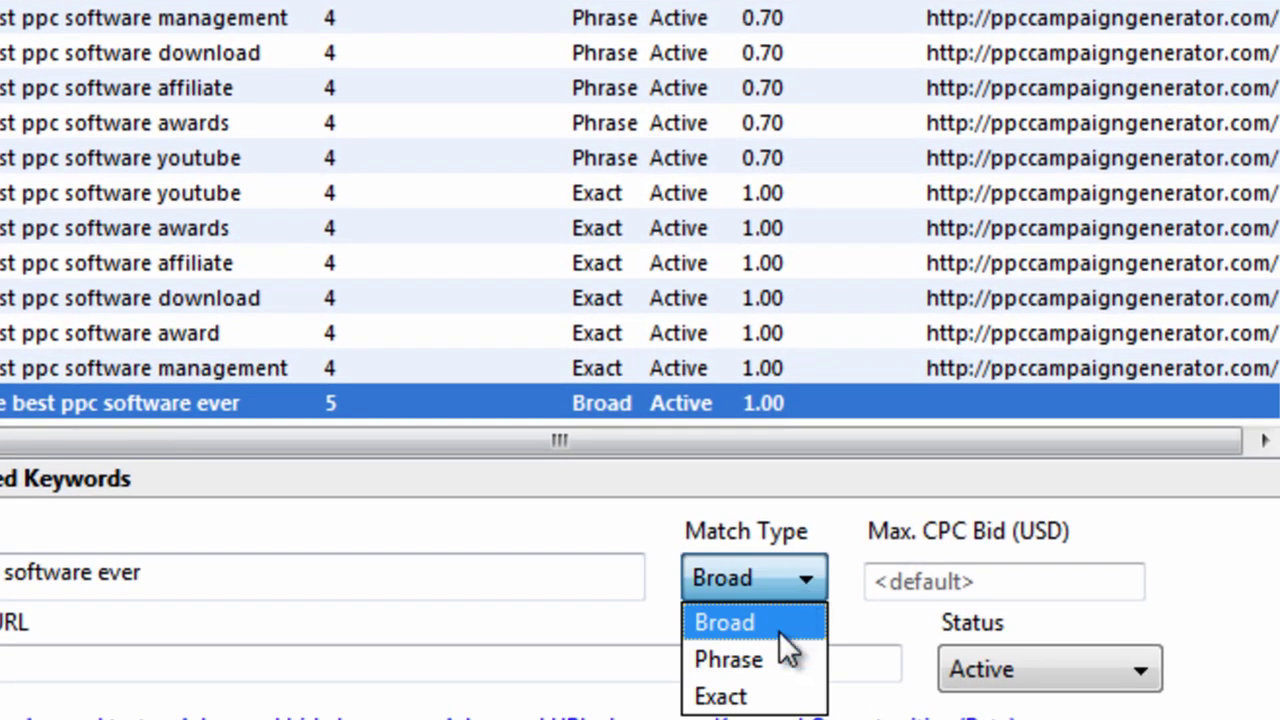
pyautogui.click(771, 695)
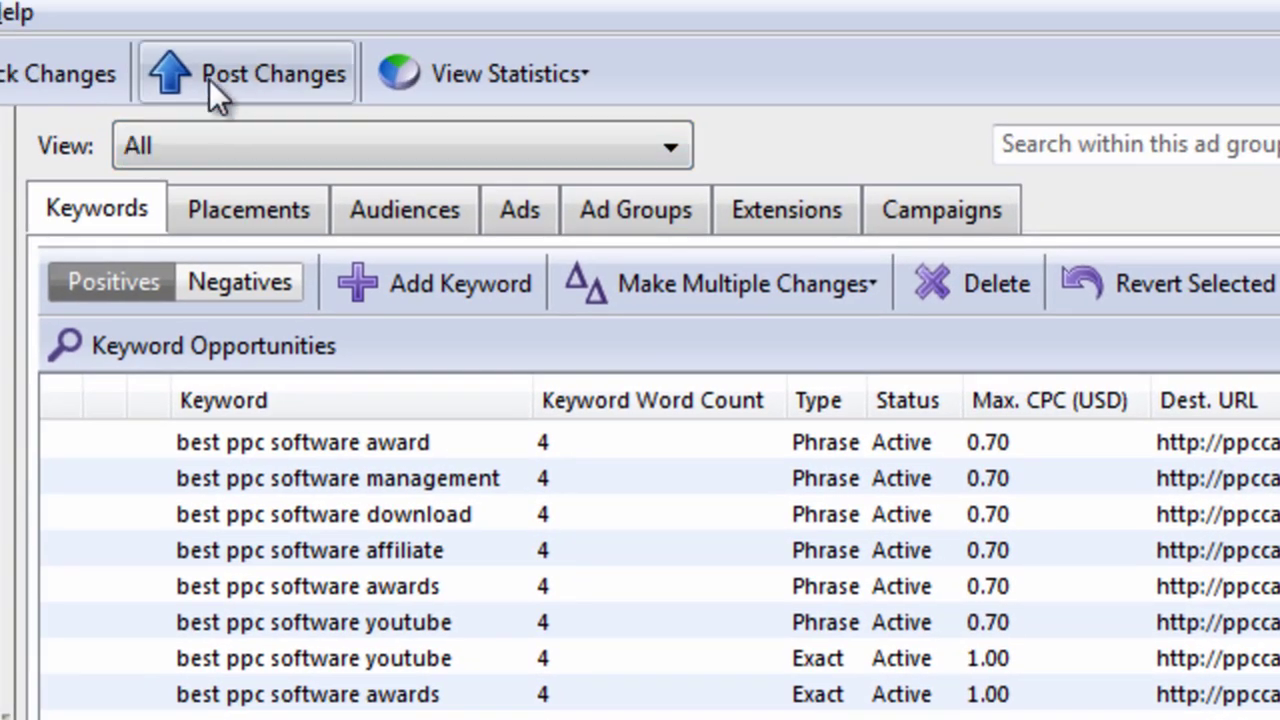
# - Review the summary of changes ready for posting, and cancel without posting them
pyautogui.click(209, 79)
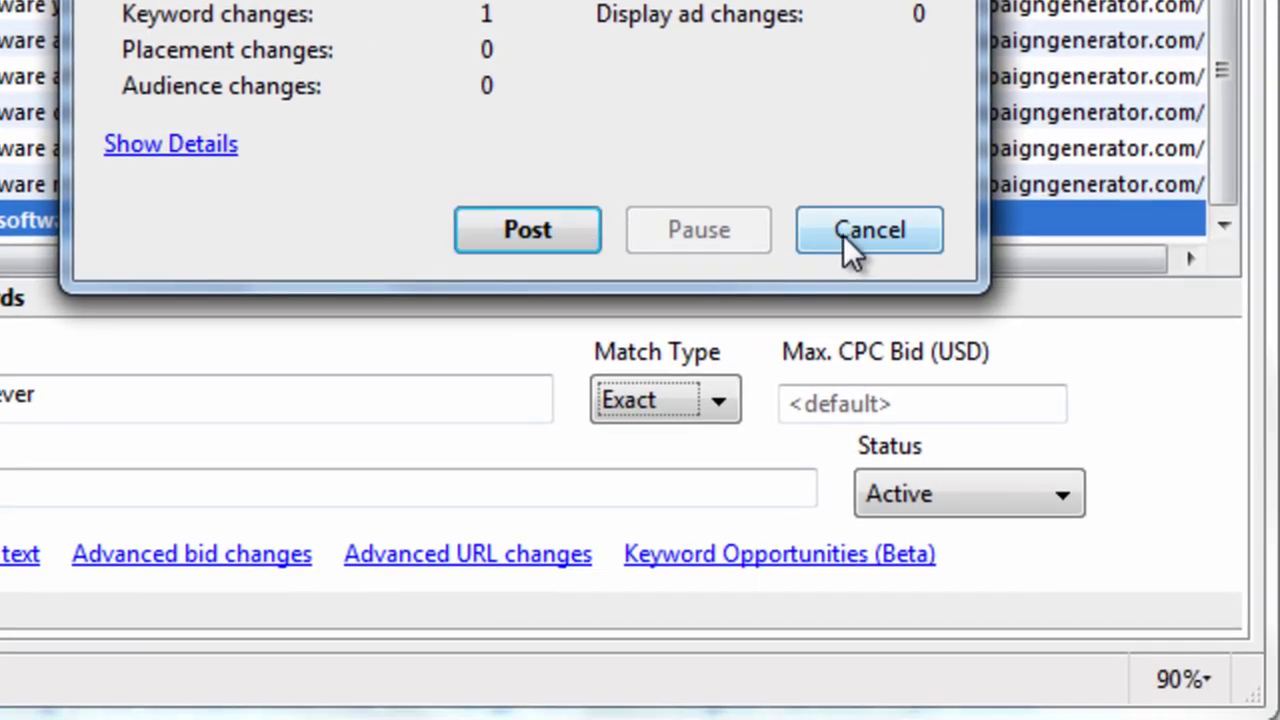
pyautogui.click(924, 655)
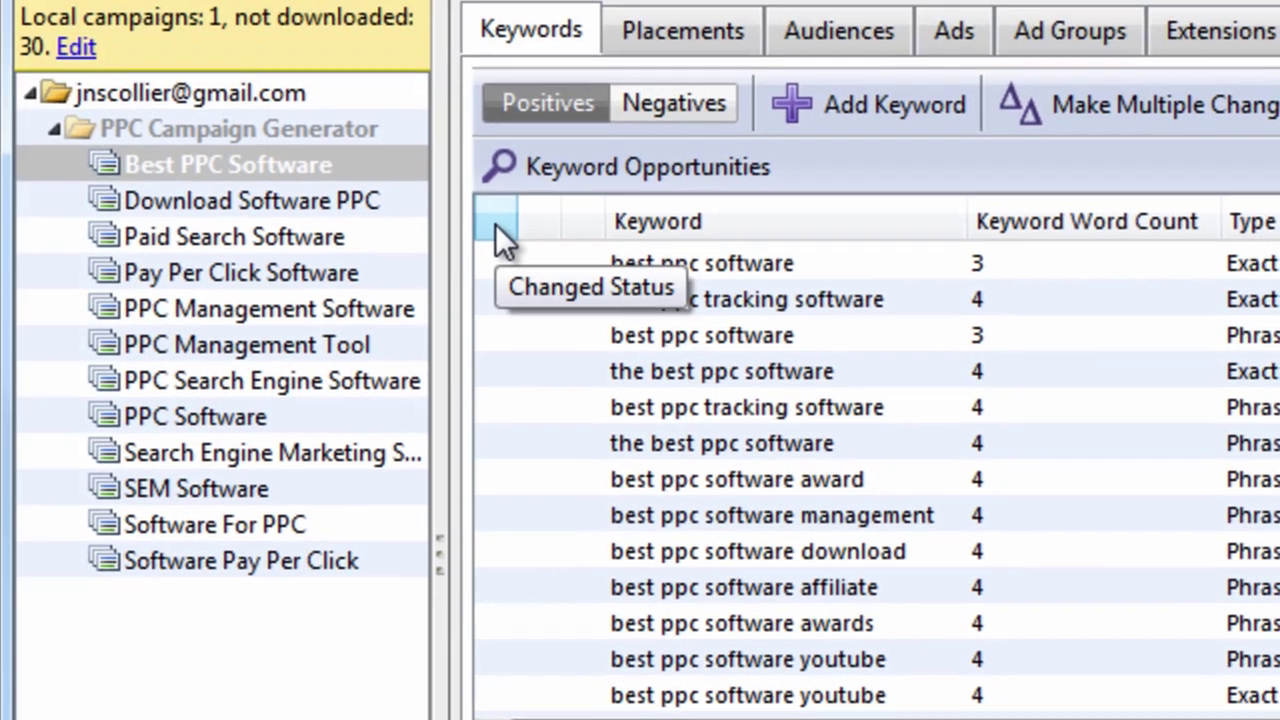
# - Sort the keywords by changed status and delete the new keyword "the best ppc software ever"
pyautogui.click(497, 225)
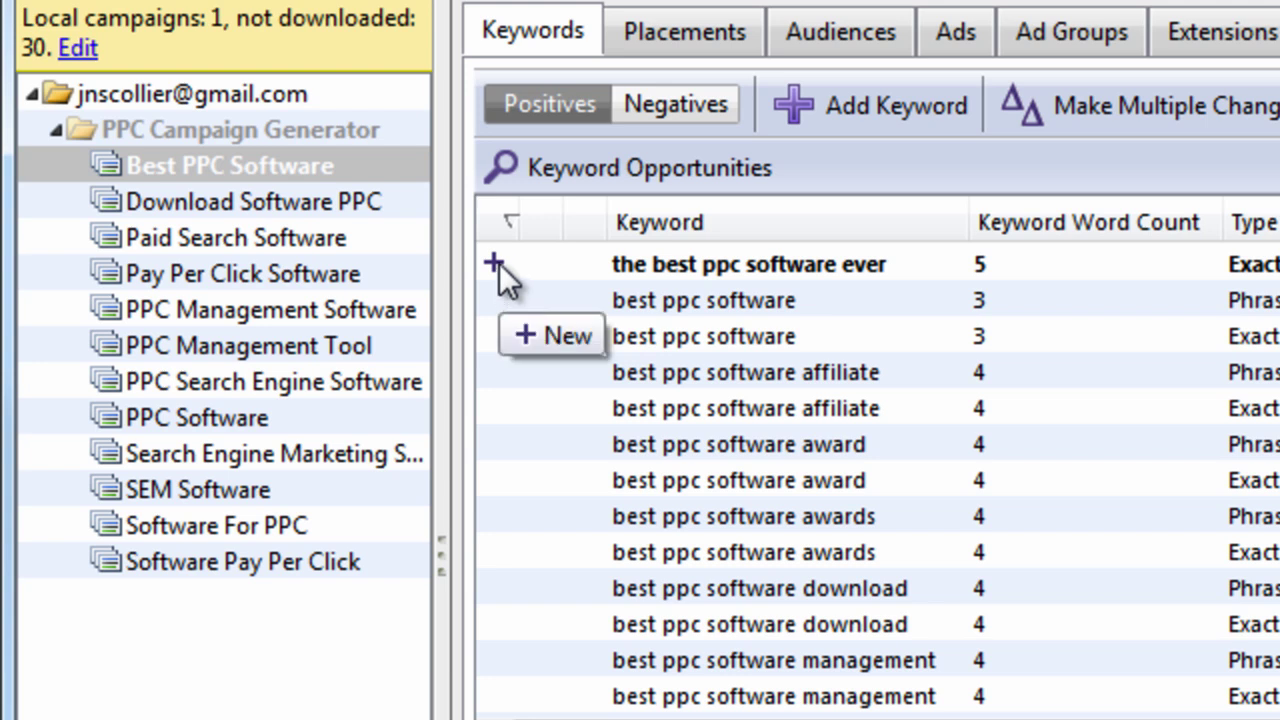
pyautogui.click(651, 269)
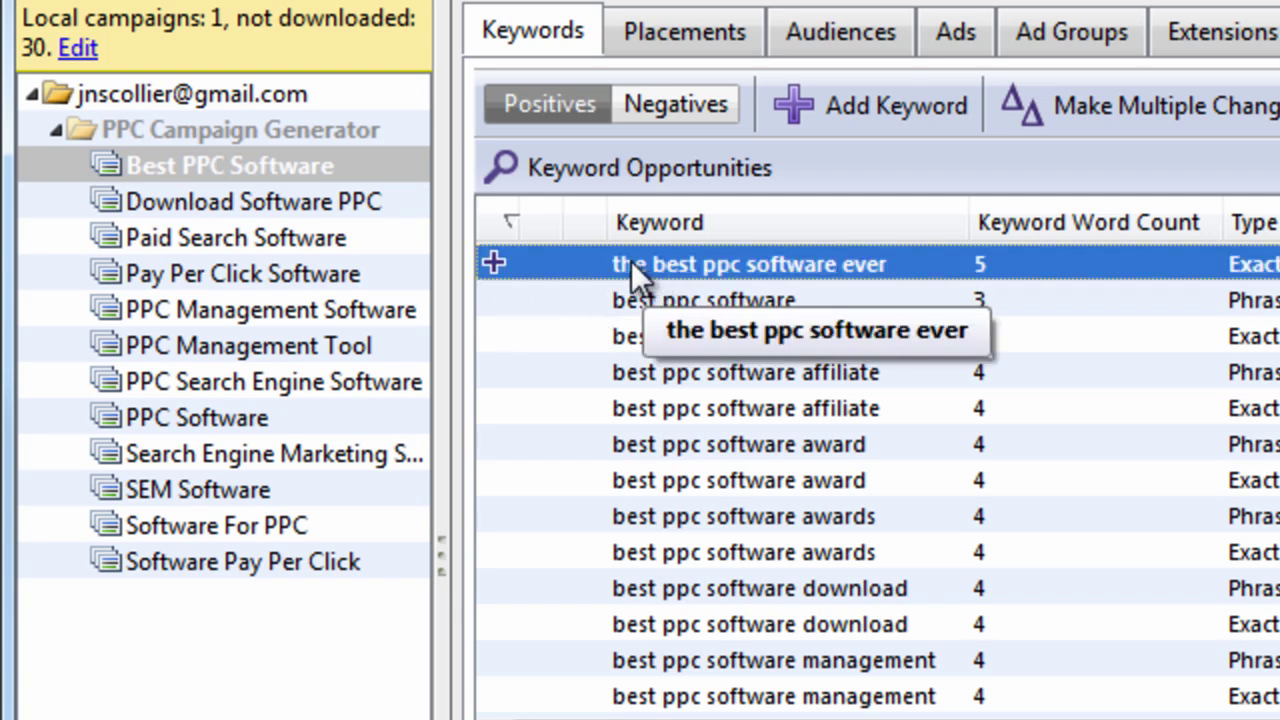
pyautogui.press('Delete')
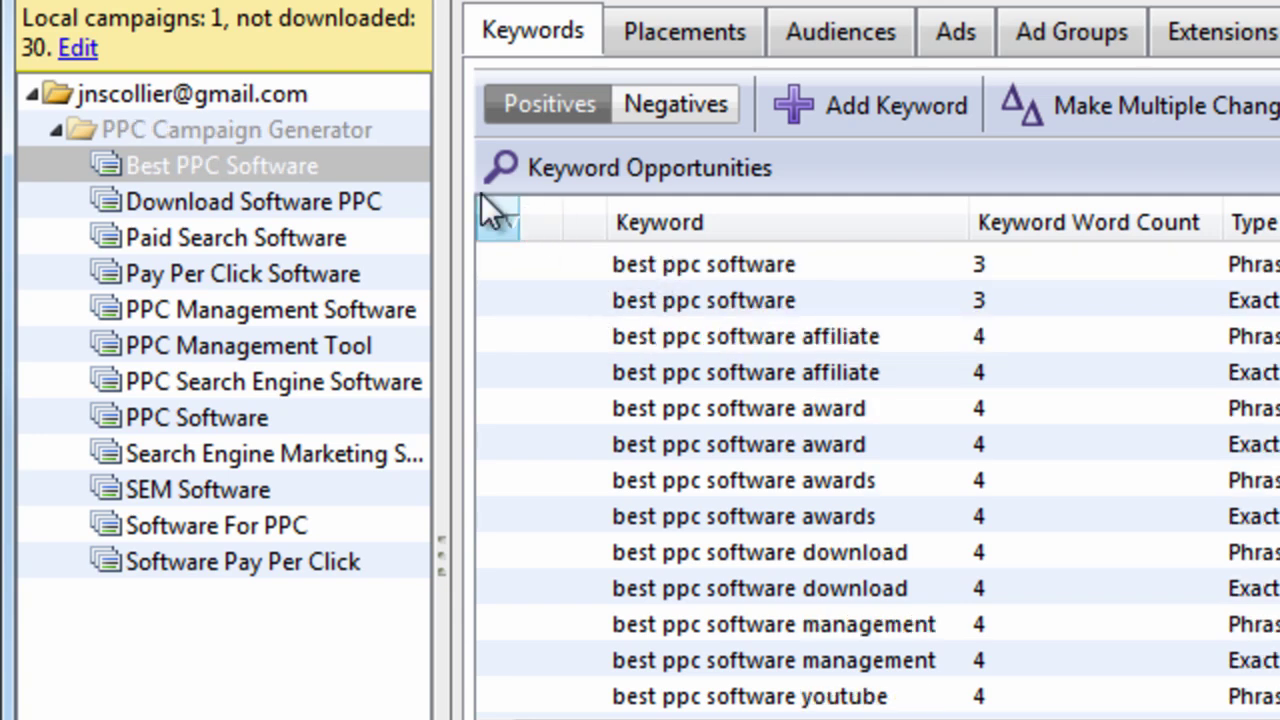
# - Select the PPC Campaign Generator campaign and collapse its list of ad groups
pyautogui.click(80, 163)
pyautogui.click(62, 130)
pyautogui.press('Left')
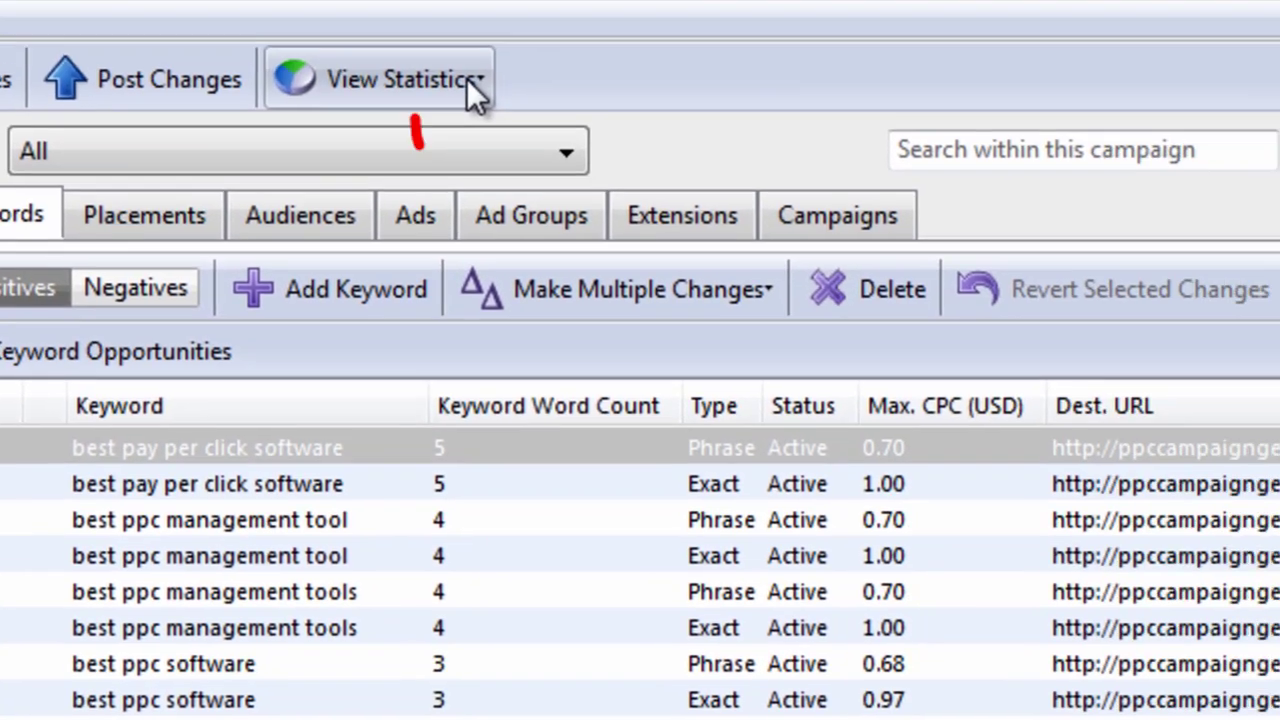
# - Create a custom date range for whole-account statistics with the start date 7/1/2011
pyautogui.click(386, 120)
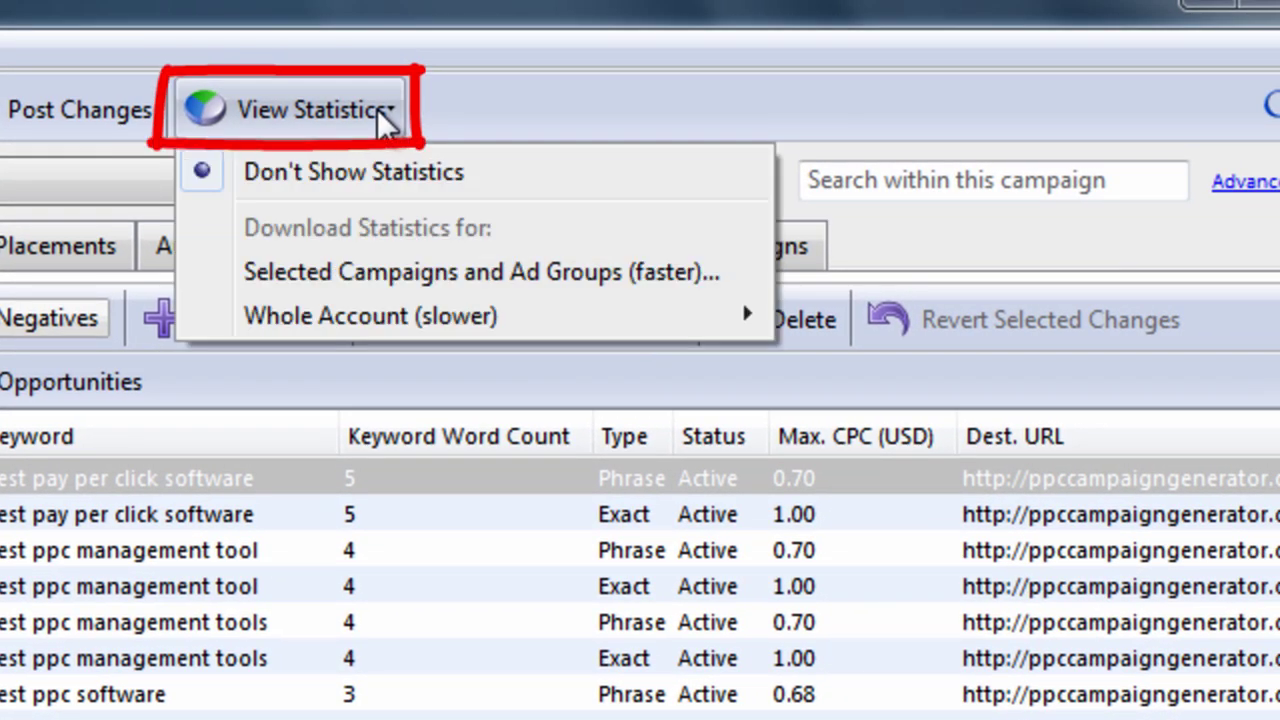
pyautogui.moveTo(434, 322)
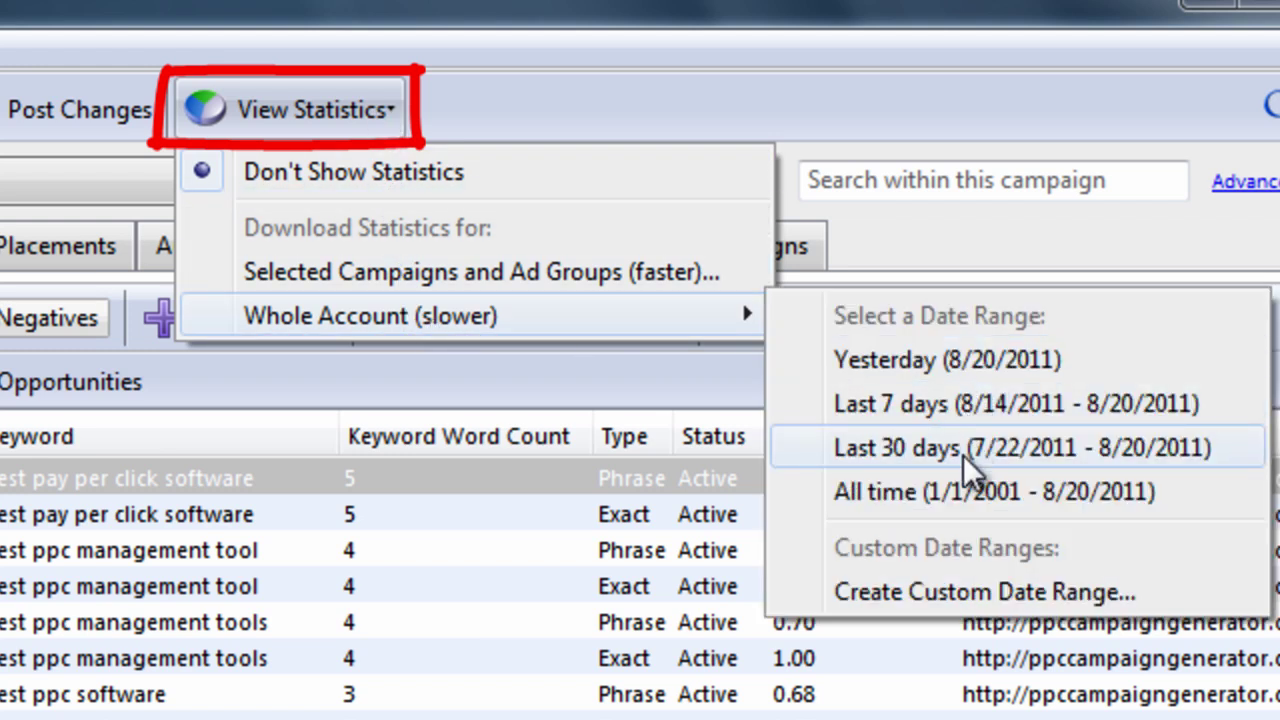
pyautogui.click(977, 603)
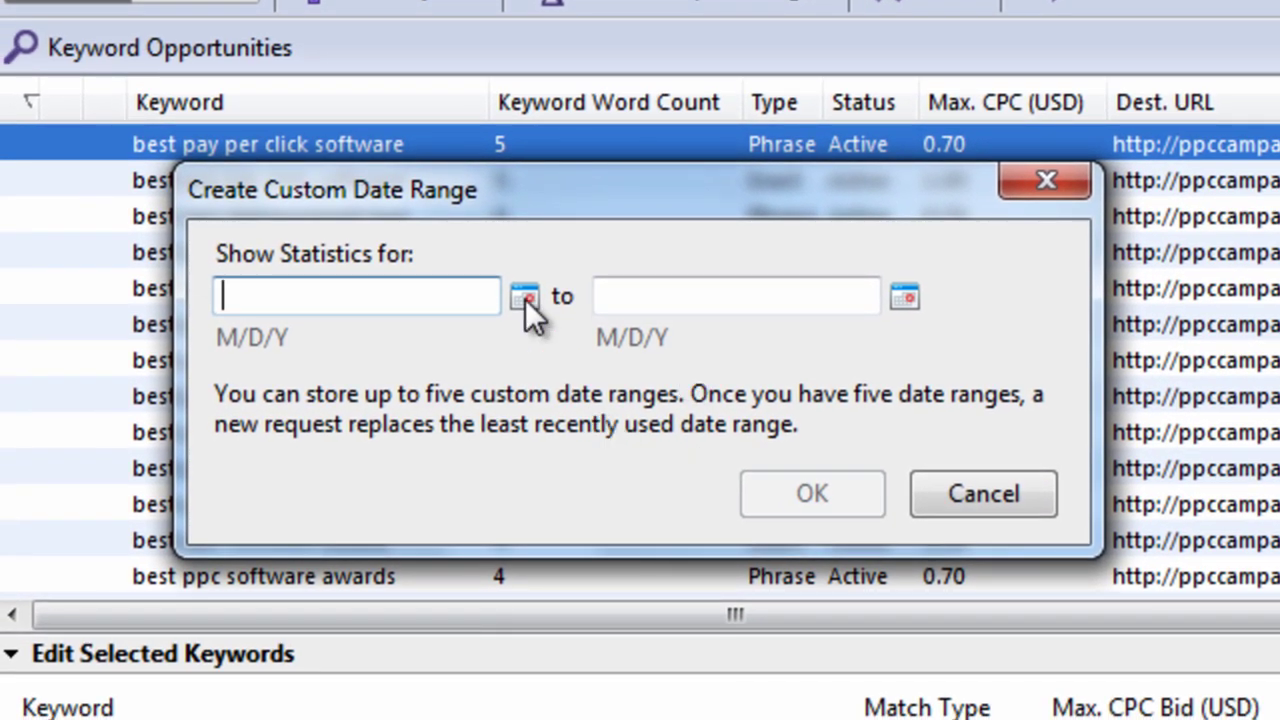
pyautogui.click(525, 297)
pyautogui.click(255, 343)
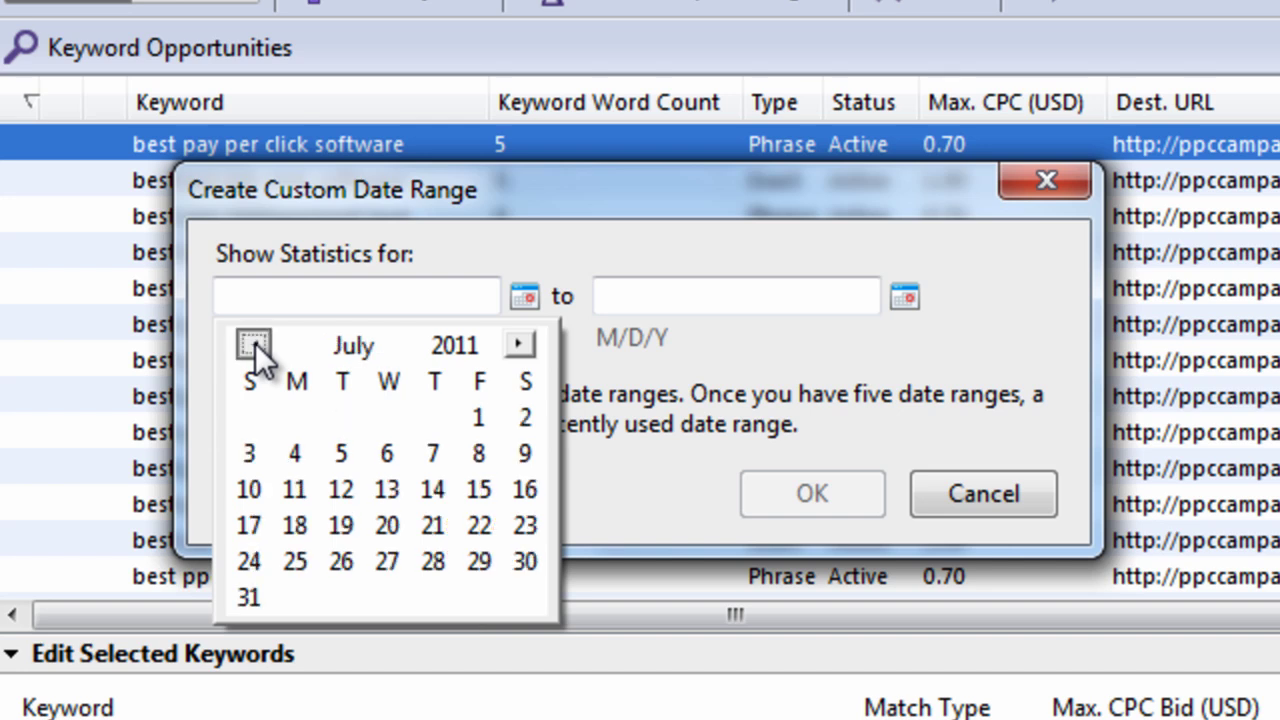
pyautogui.click(480, 418)
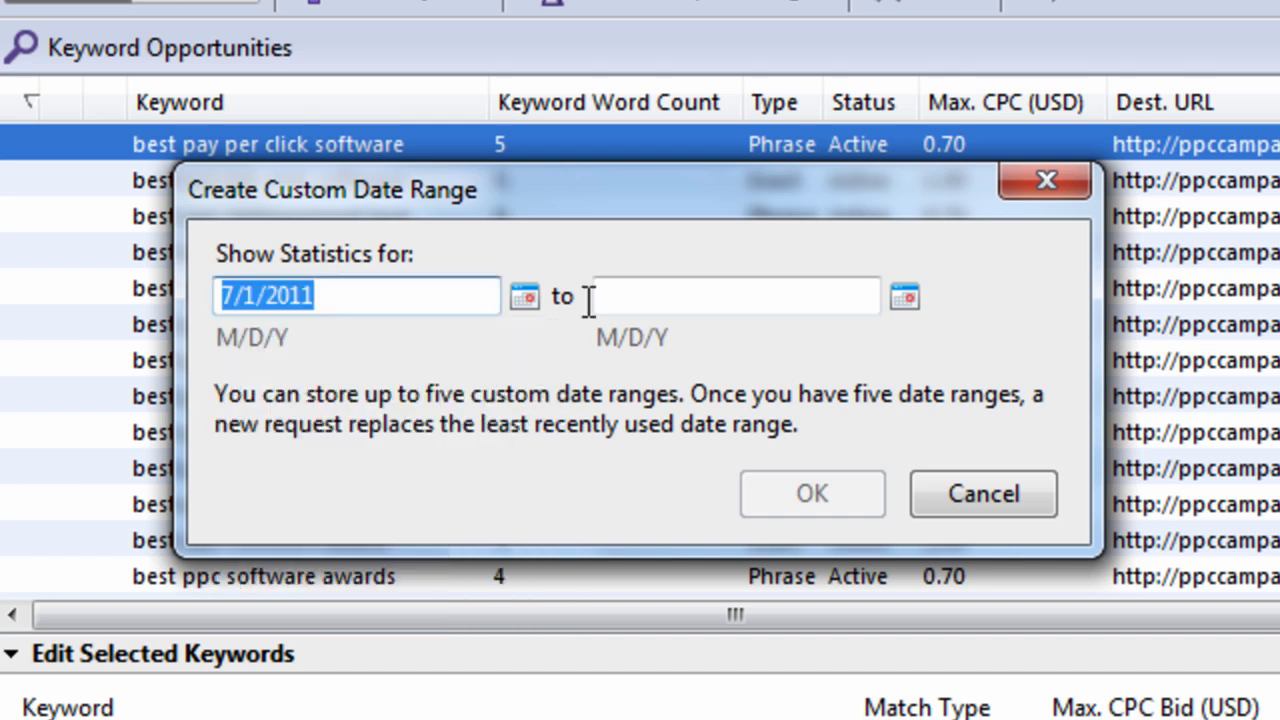
# - Set the end date of the custom range to 8/20/2011 and download the statistics
pyautogui.click(905, 297)
pyautogui.click(899, 345)
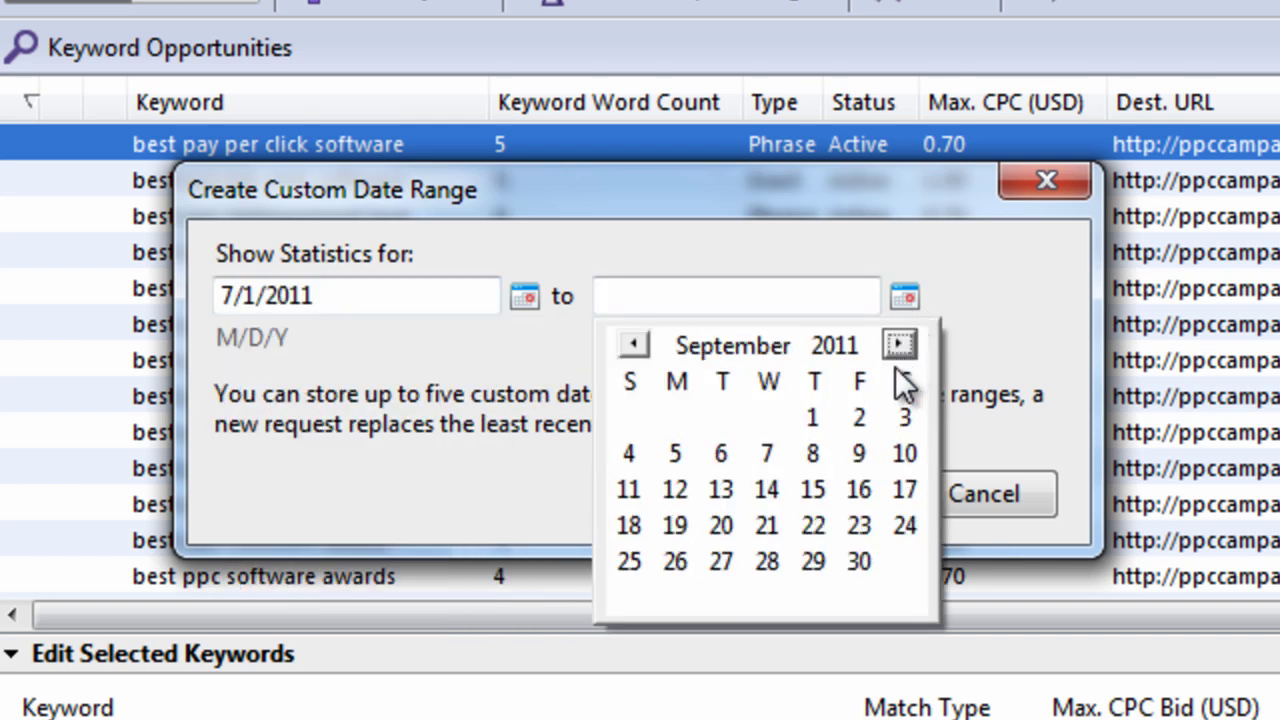
pyautogui.click(634, 344)
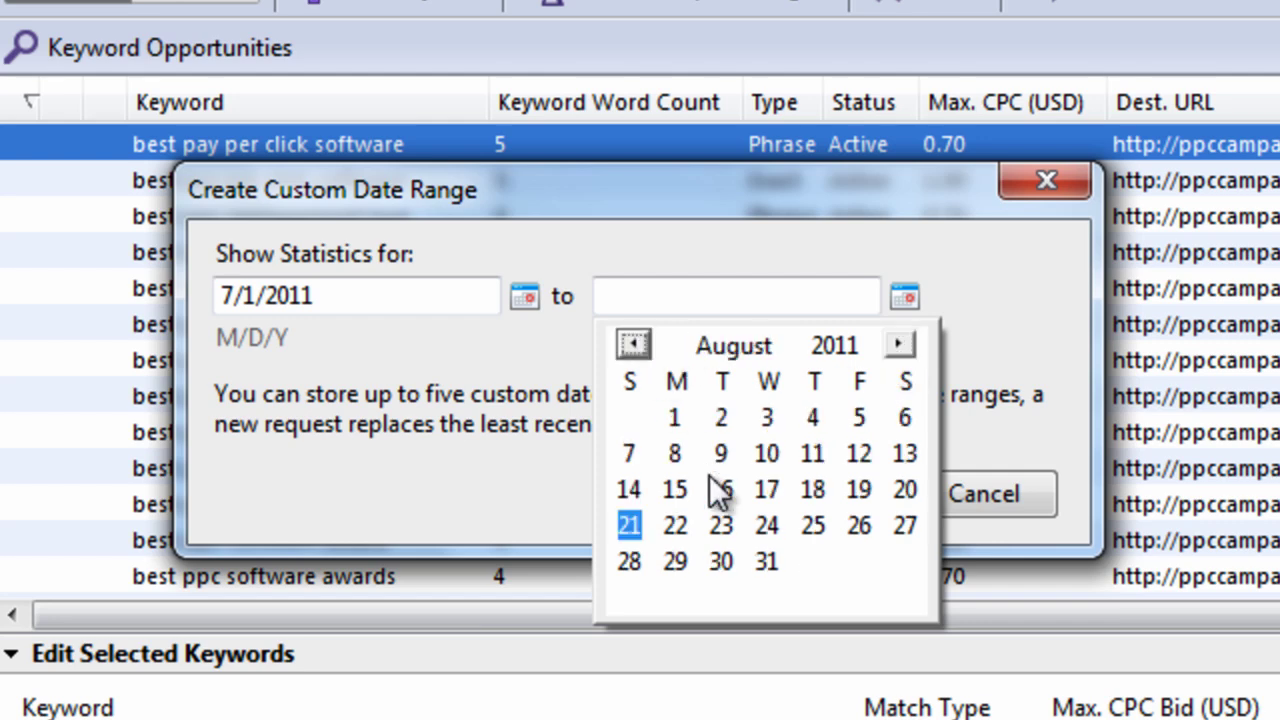
pyautogui.click(905, 489)
pyautogui.click(805, 488)
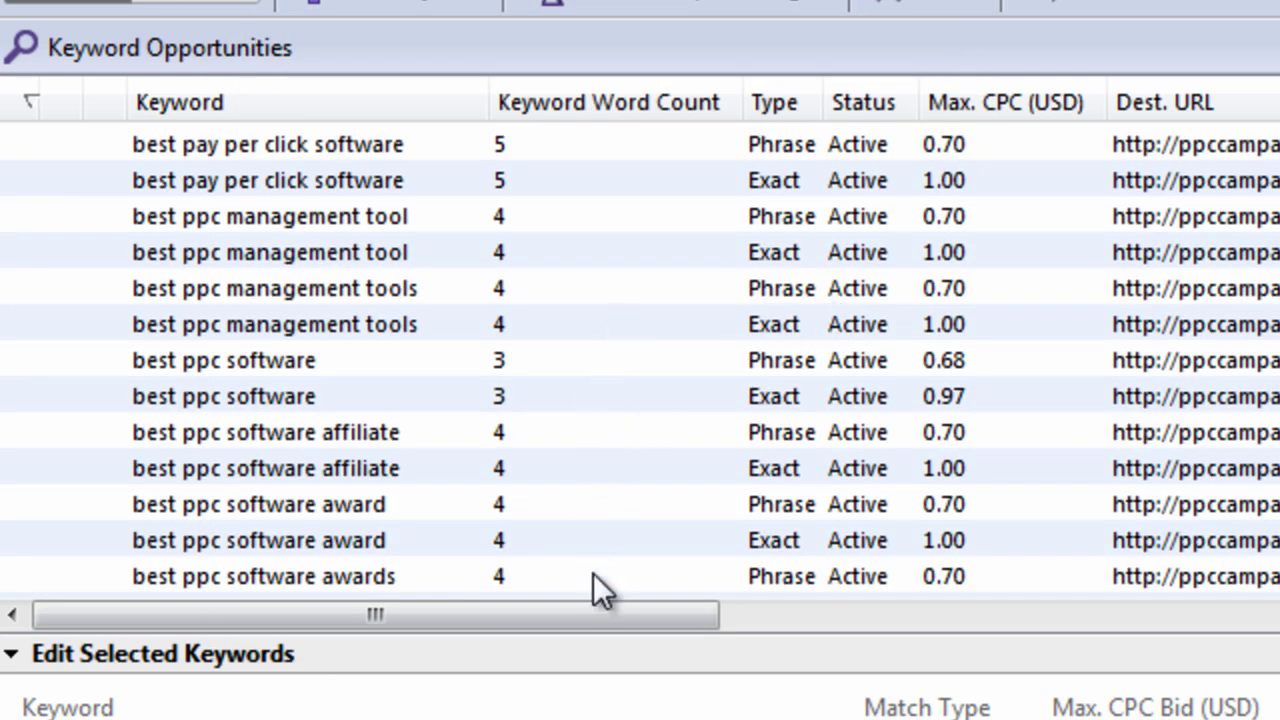
# - Sort the keywords by impressions in descending order and examine their CTR, cost, average position and conversion statistics
pyautogui.moveTo(600, 607); pyautogui.dragTo(897, 614)
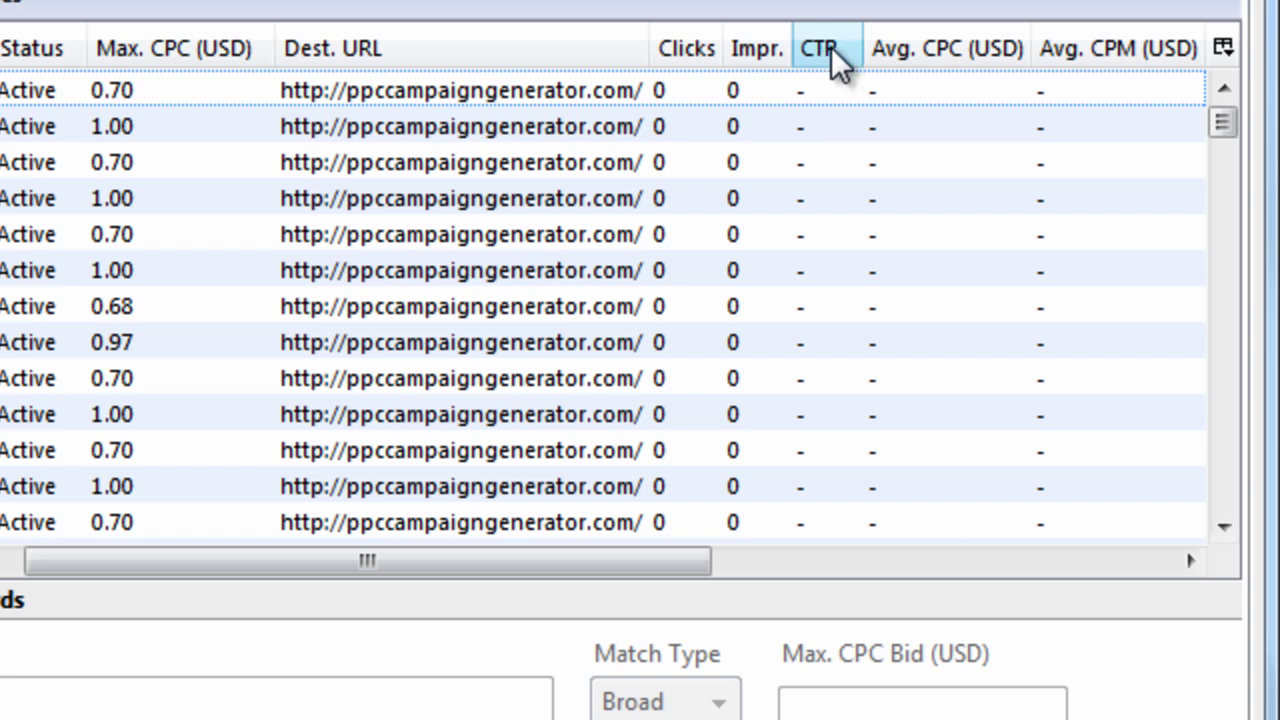
pyautogui.click(773, 41)
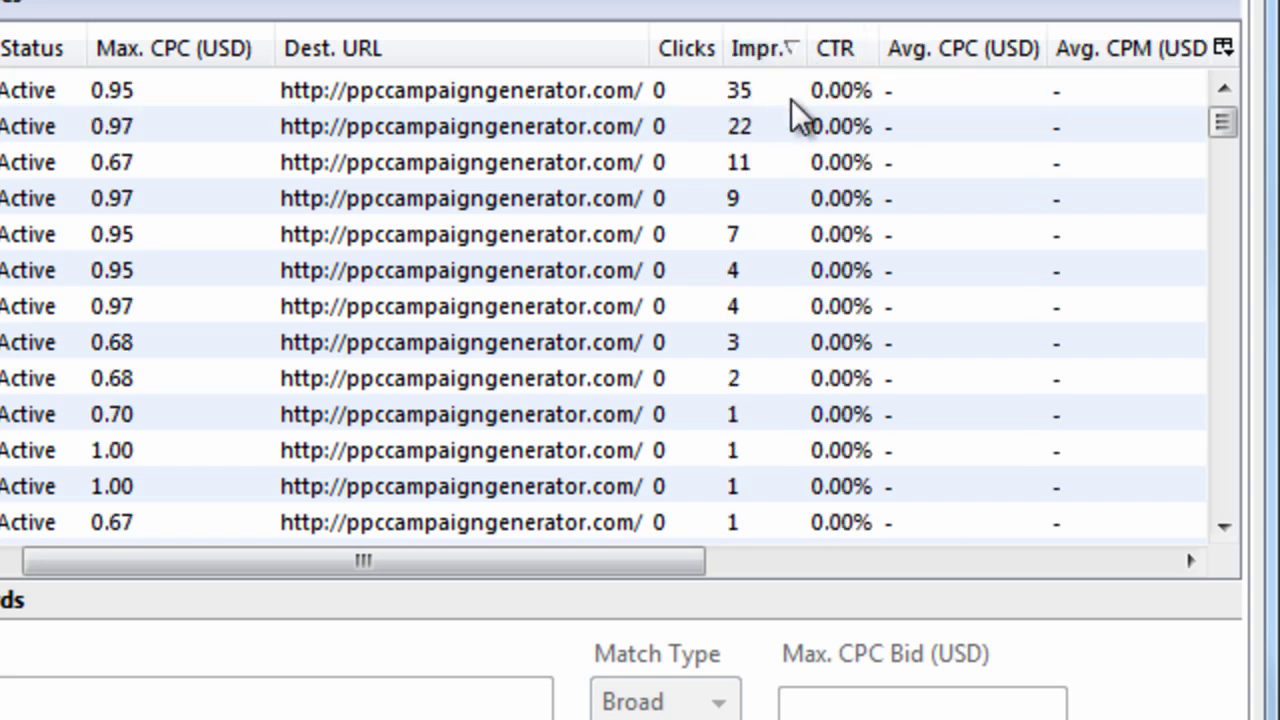
pyautogui.click(803, 97)
pyautogui.click(797, 125)
pyautogui.click(789, 101)
pyautogui.click(789, 129)
pyautogui.click(777, 165)
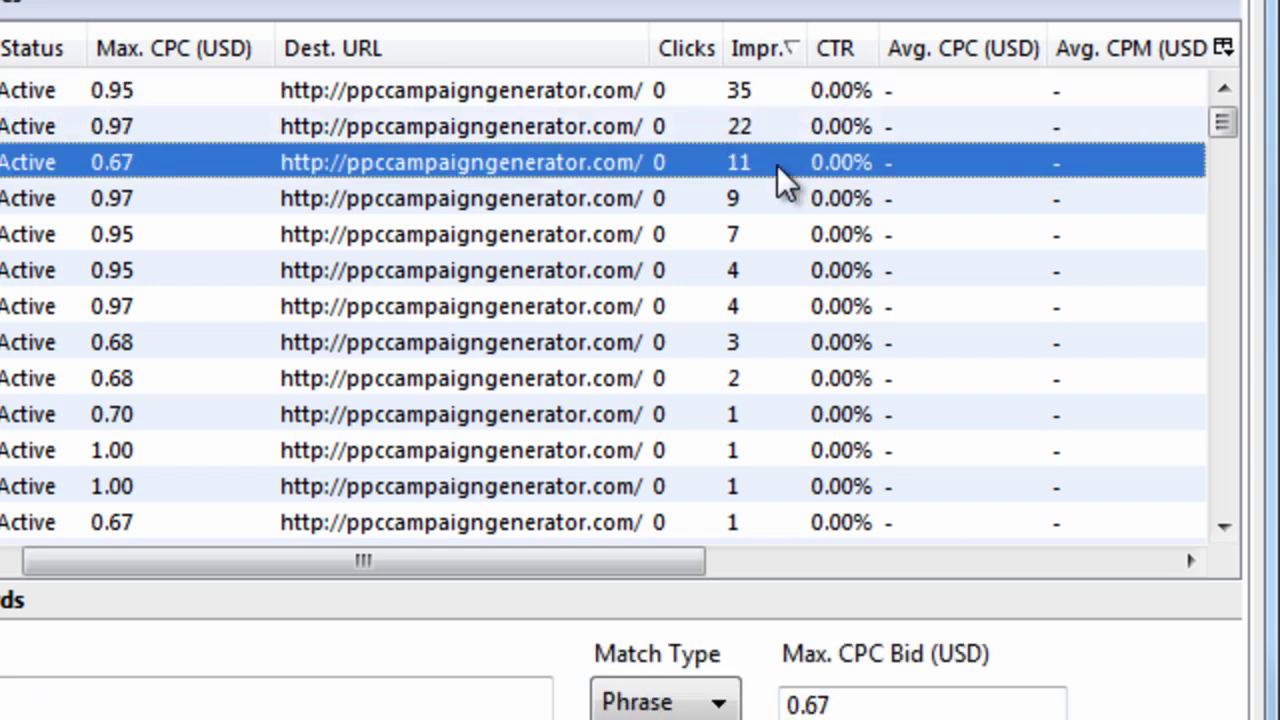
pyautogui.click(829, 91)
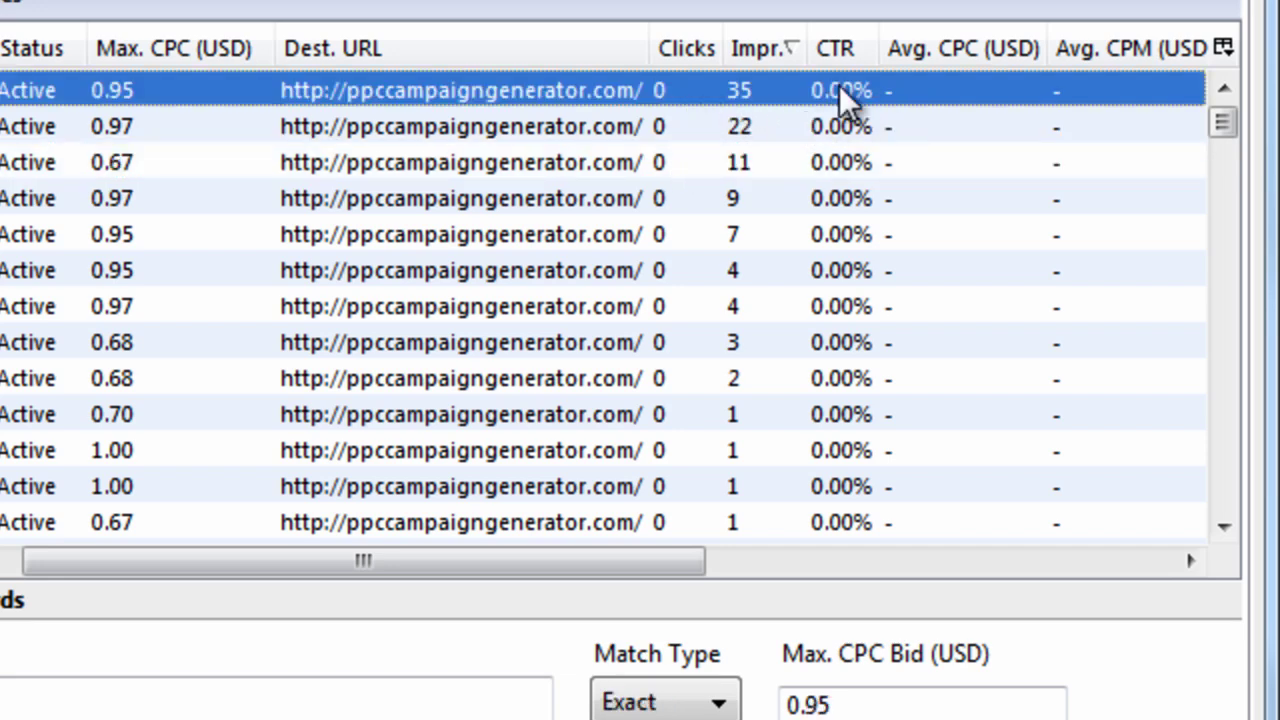
pyautogui.moveTo(634, 563); pyautogui.dragTo(951, 586)
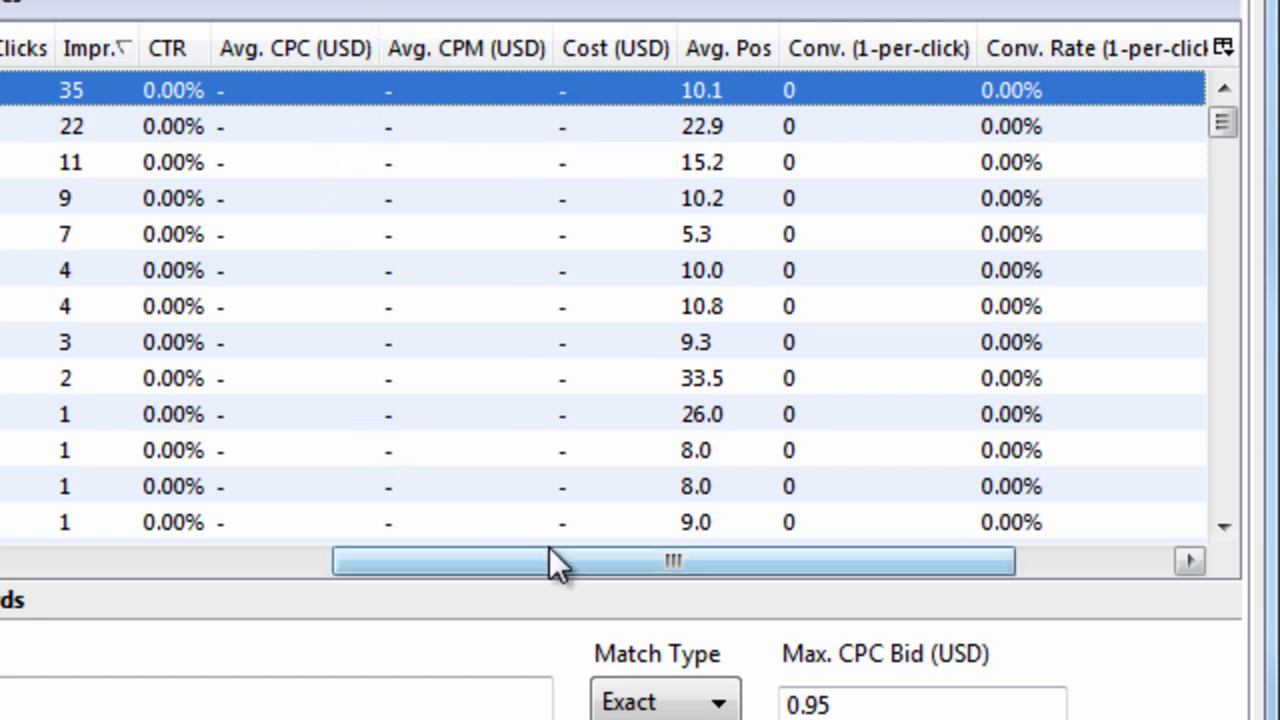
pyautogui.moveTo(557, 551); pyautogui.dragTo(351, 553)
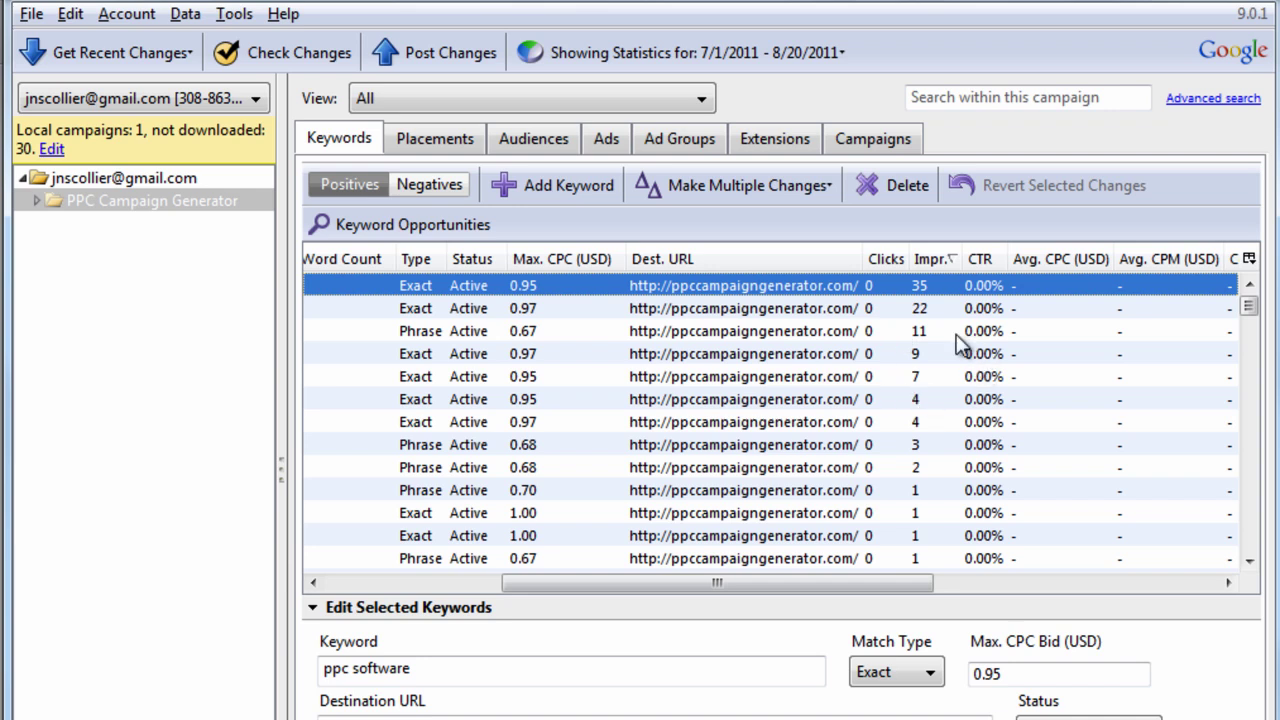
# - Turn off the display of statistics for the keywords
pyautogui.click(659, 60)
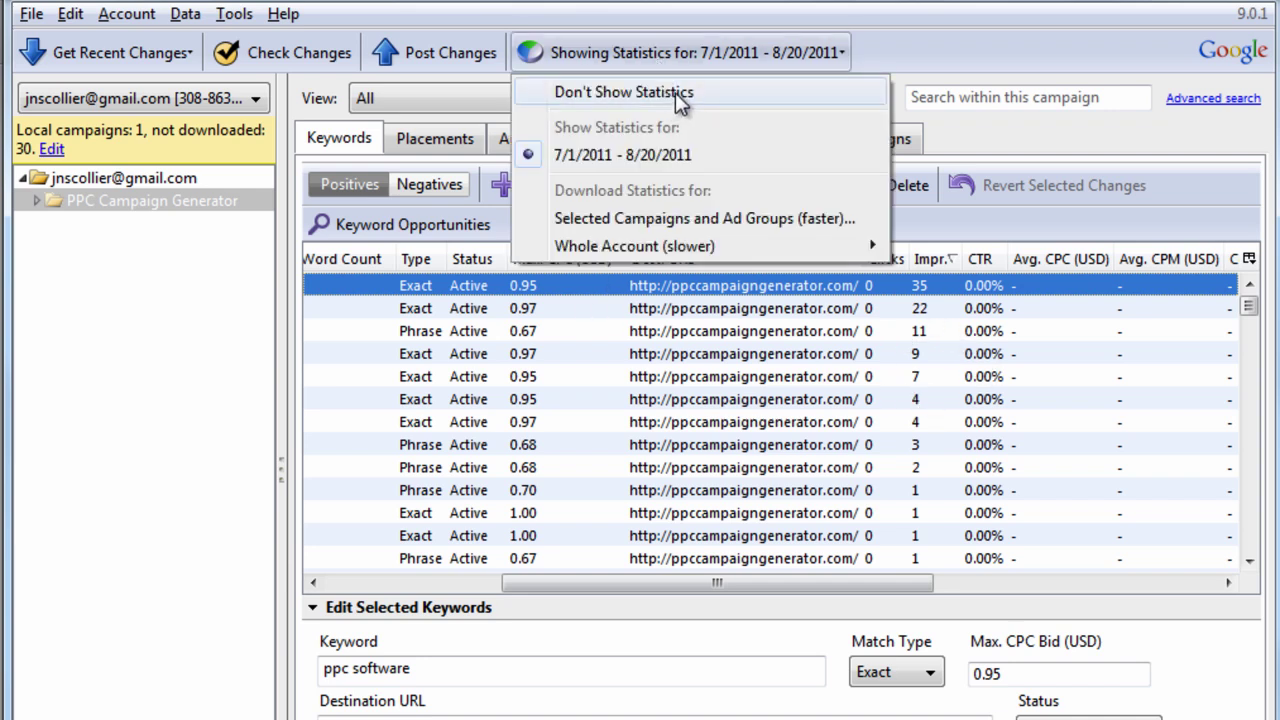
pyautogui.click(675, 92)
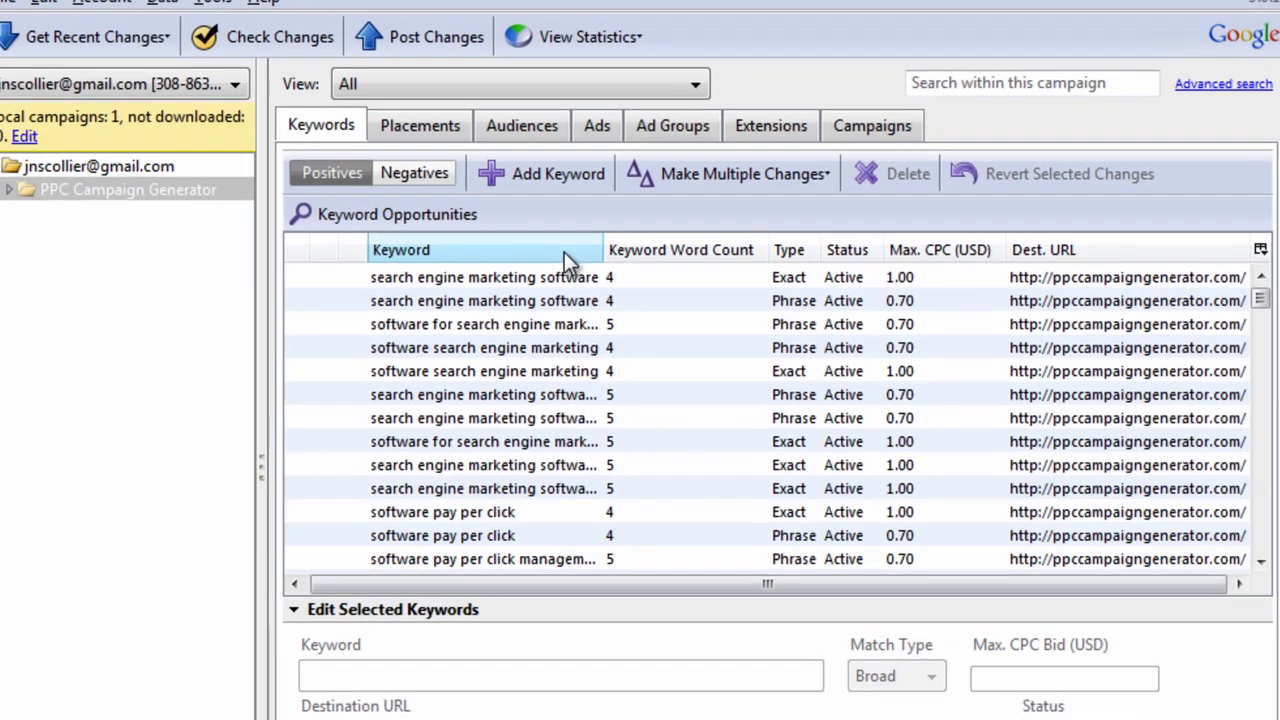
# - Hide the Keyword Word Count column in the keyword list and show it again
pyautogui.rightClick(564, 253)
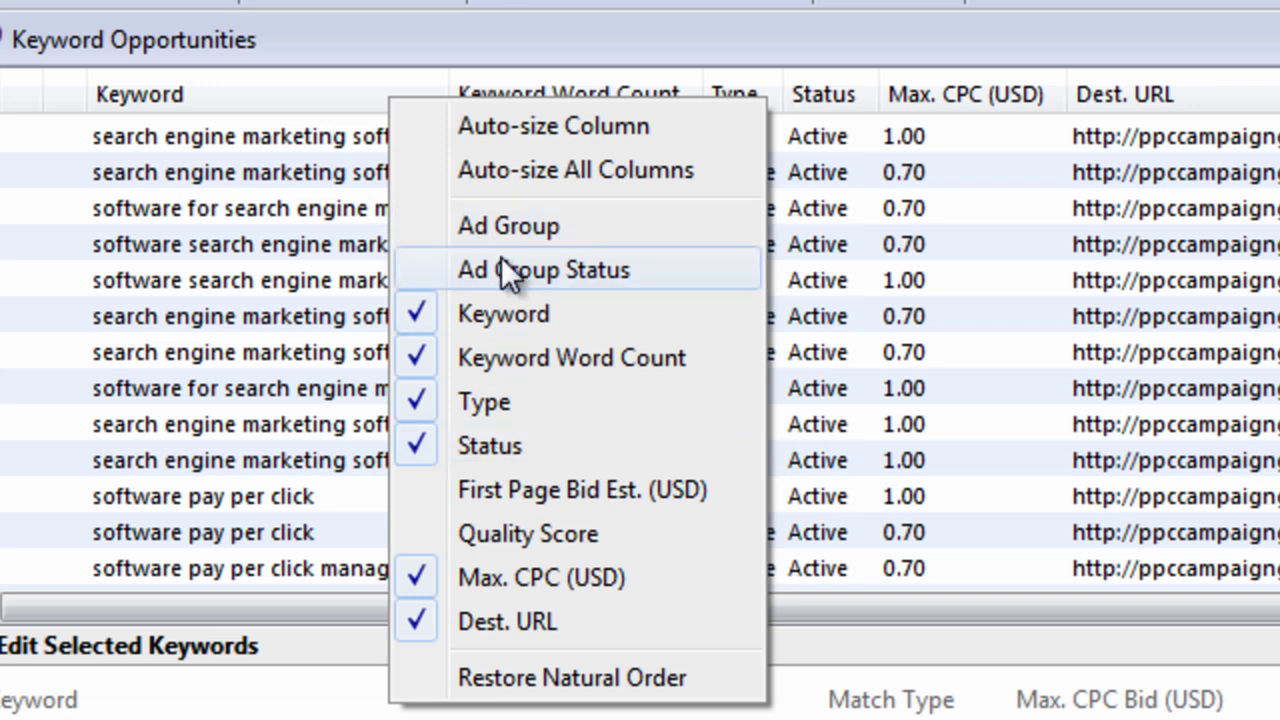
pyautogui.click(529, 353)
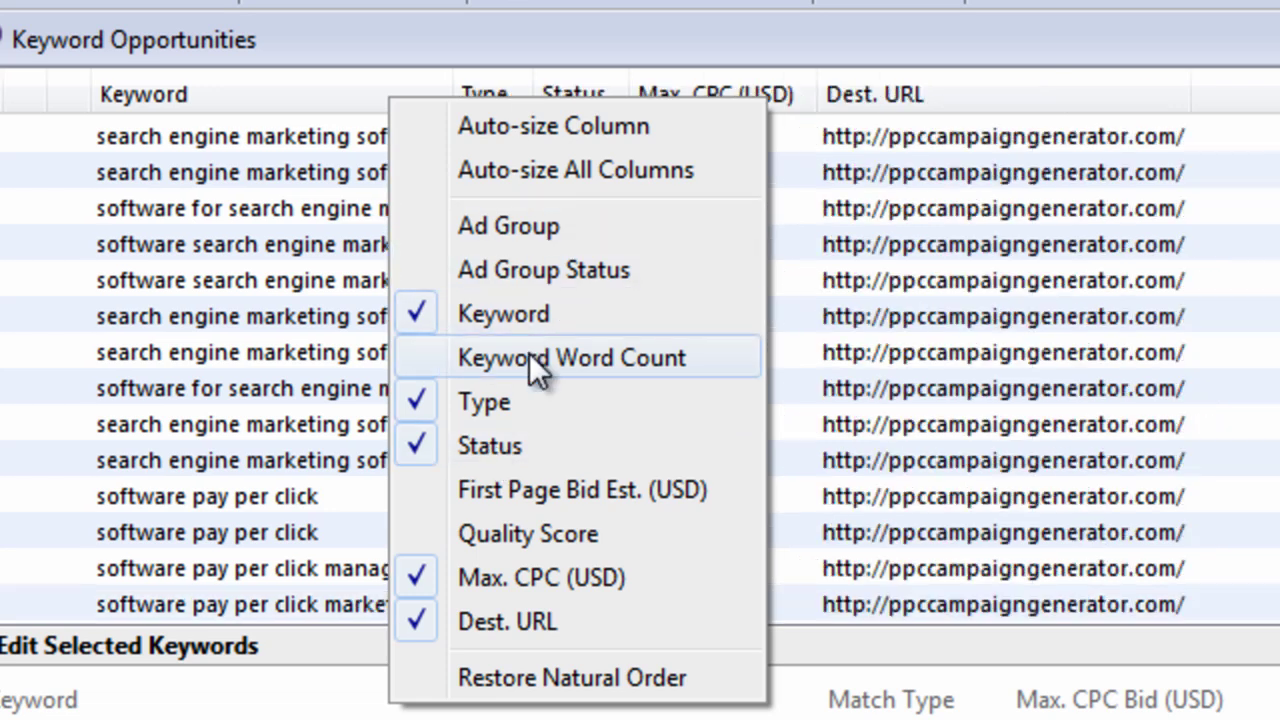
pyautogui.click(883, 247)
pyautogui.rightClick(491, 89)
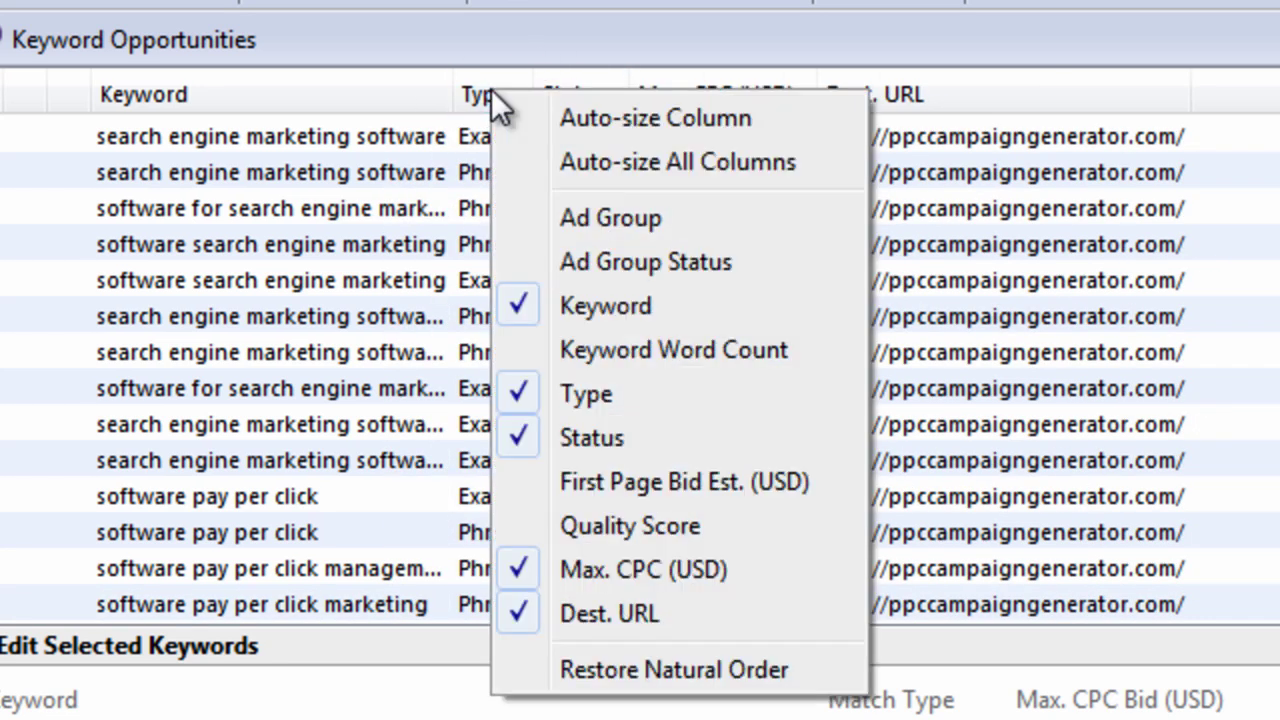
pyautogui.click(617, 353)
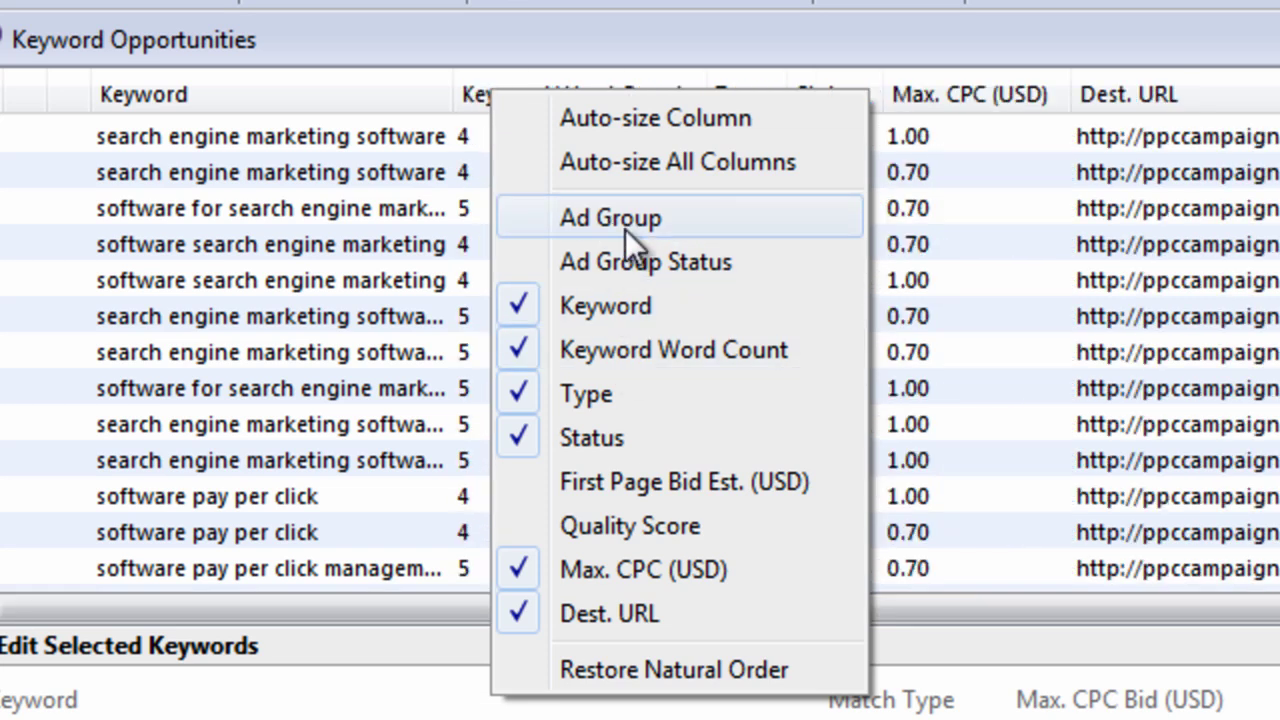
# - Add the Ad Group and Ad Group Status columns to the keyword list and remove both again
pyautogui.click(615, 219)
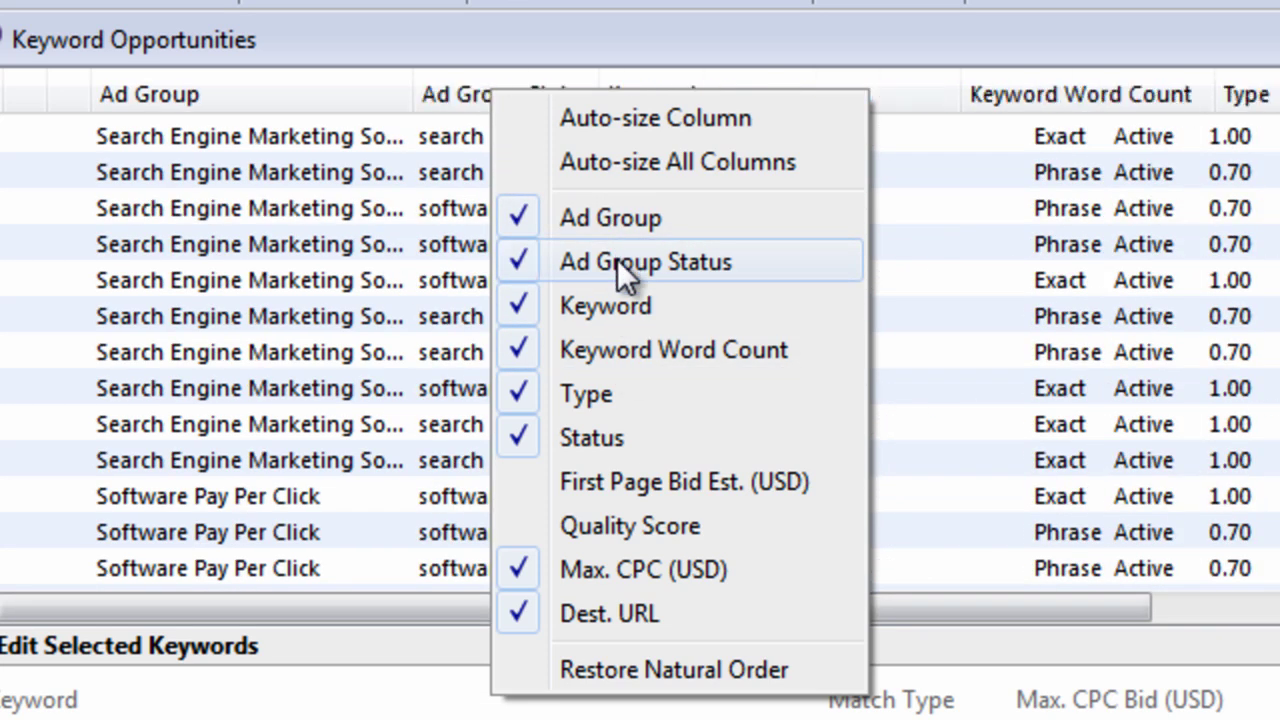
pyautogui.click(617, 259)
pyautogui.click(612, 258)
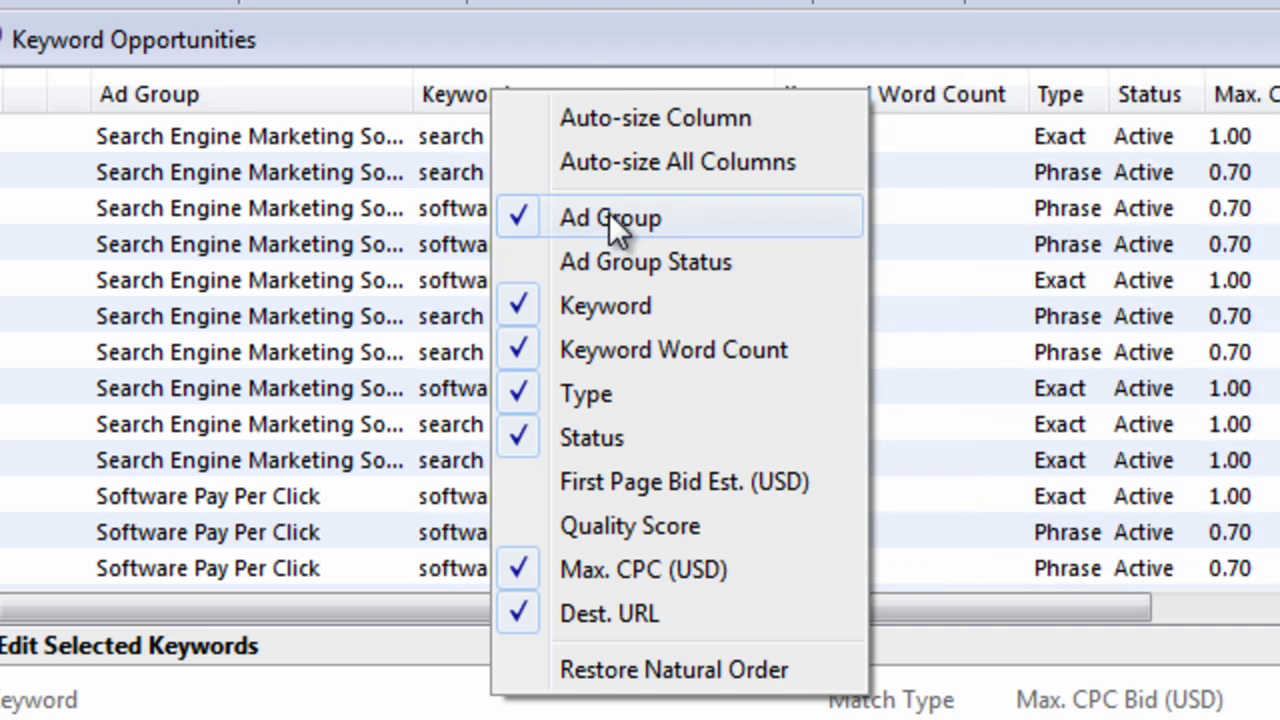
pyautogui.click(609, 214)
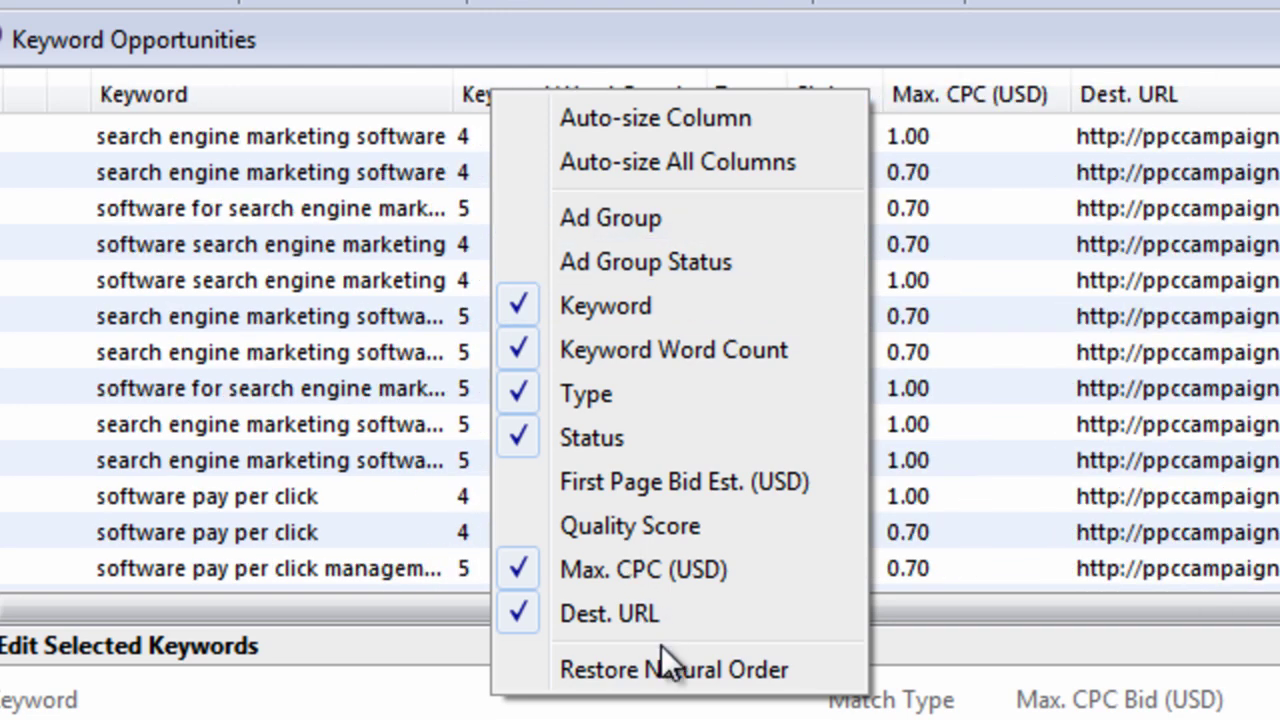
pyautogui.click(1019, 335)
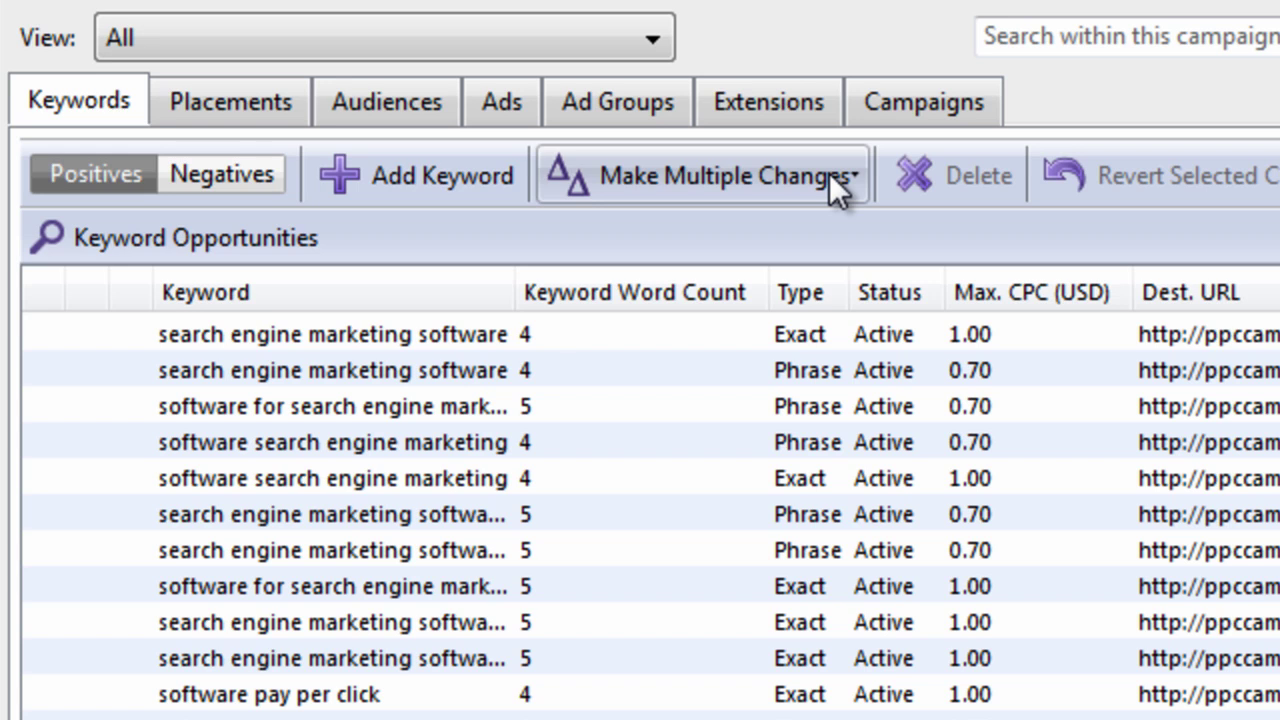
# - Look at the options for making multiple keyword changes and select the phrase-match keyword "search engine marketing software"
pyautogui.click(829, 173)
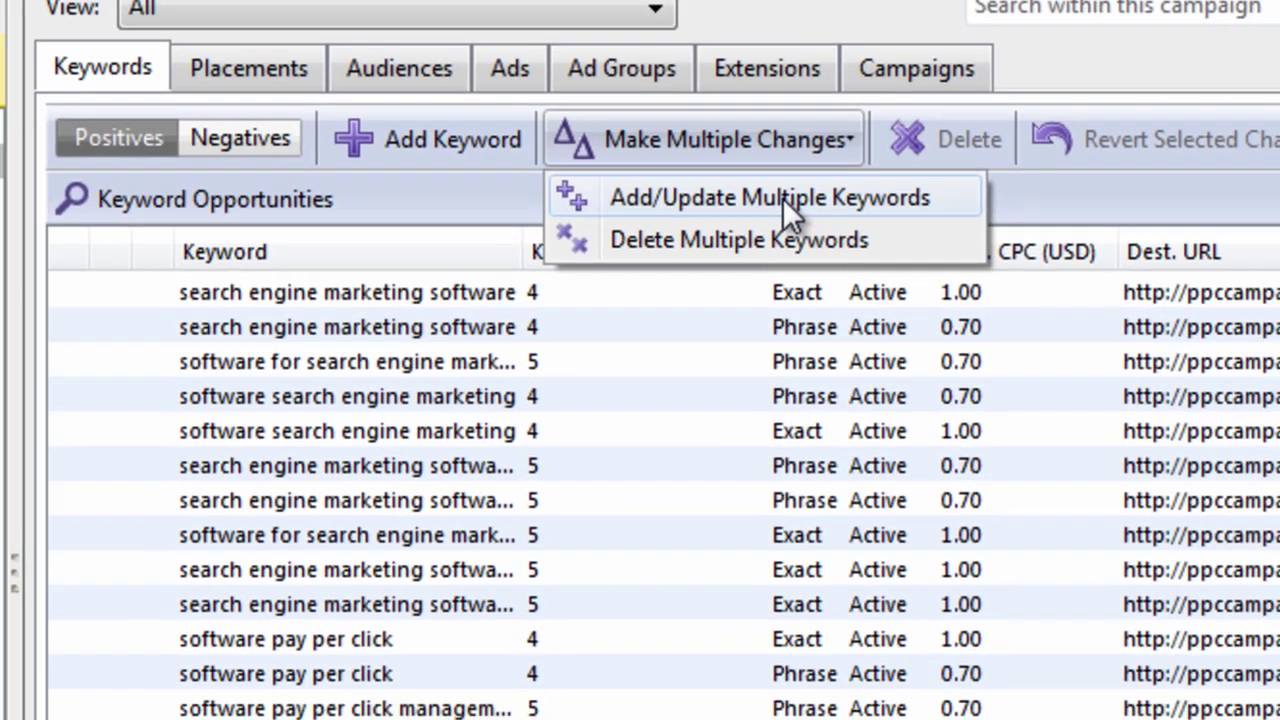
pyautogui.click(785, 234)
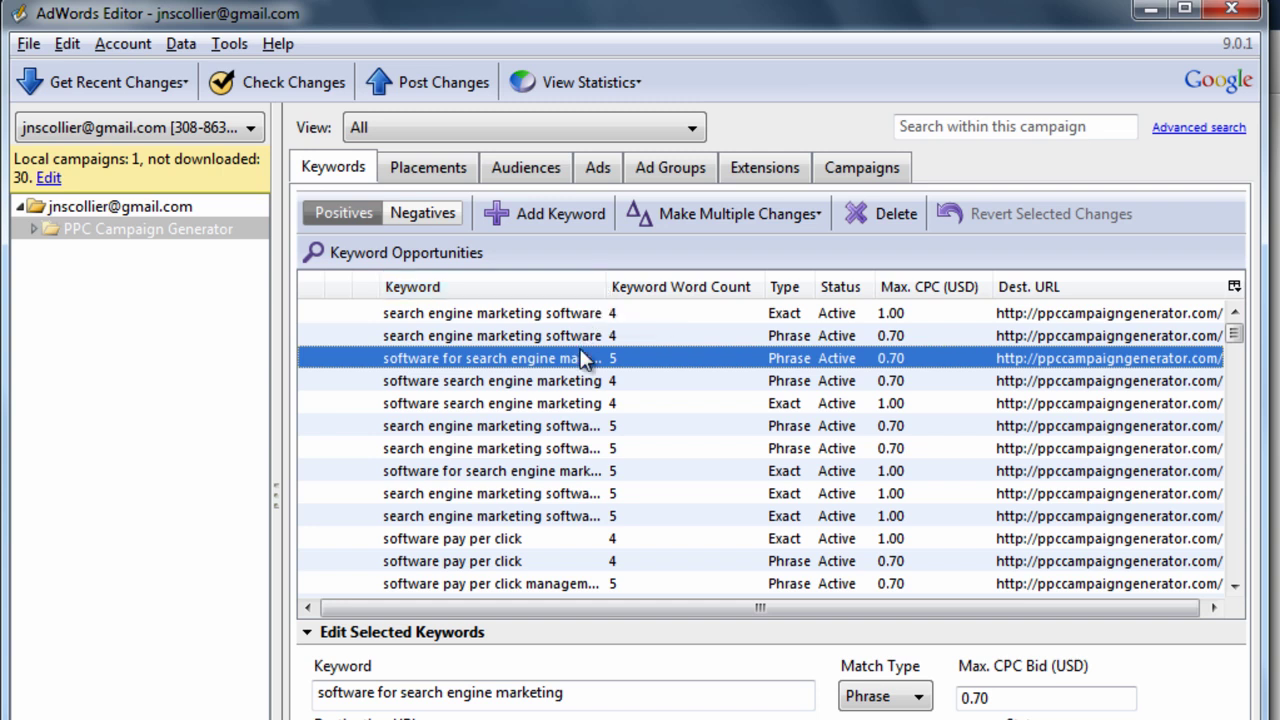
pyautogui.press('Up')
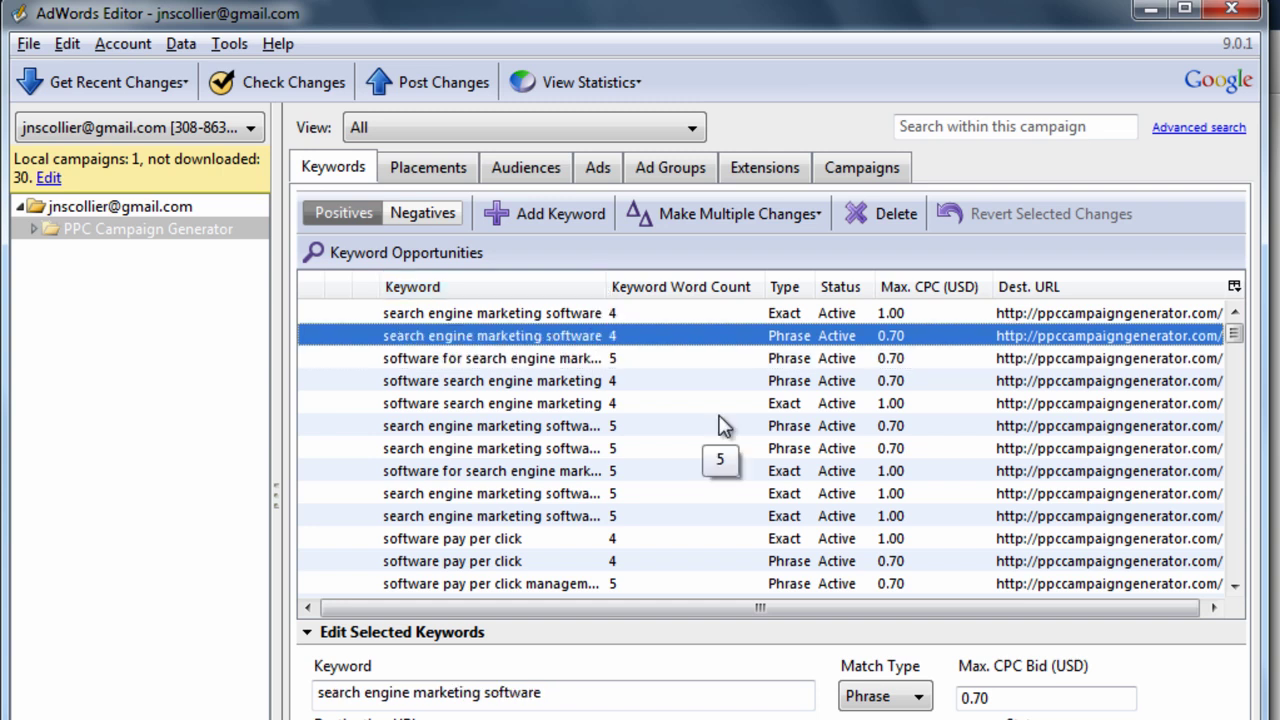